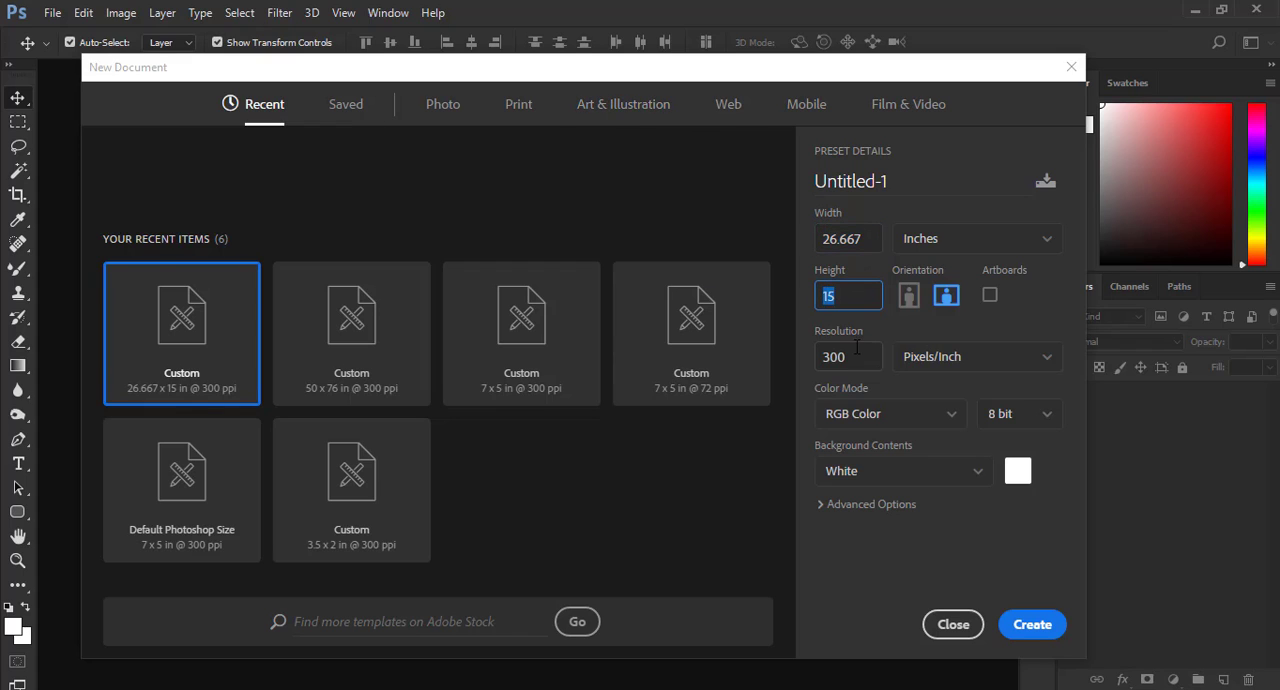
# - Create a 26.667 x 15 inch RGB document at 300 pixels/inch with a white background
pyautogui.click(1030, 622)
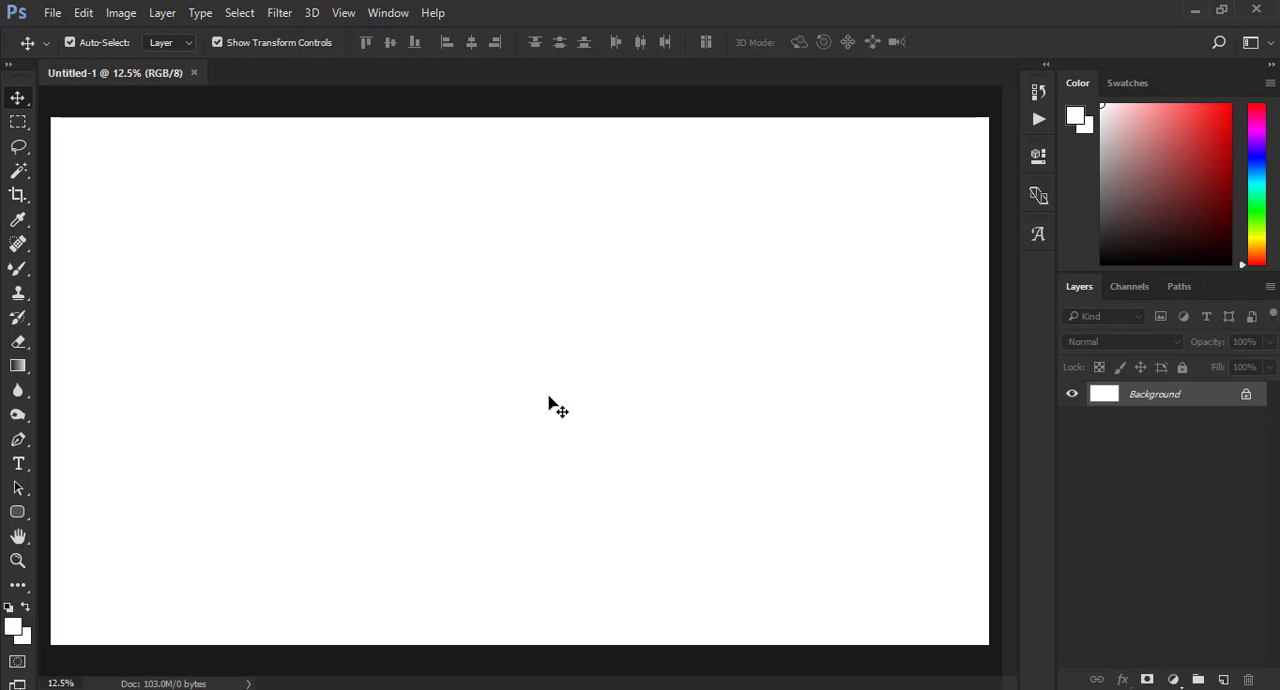
pyautogui.click(17, 560)
pyautogui.rightClick(402, 292)
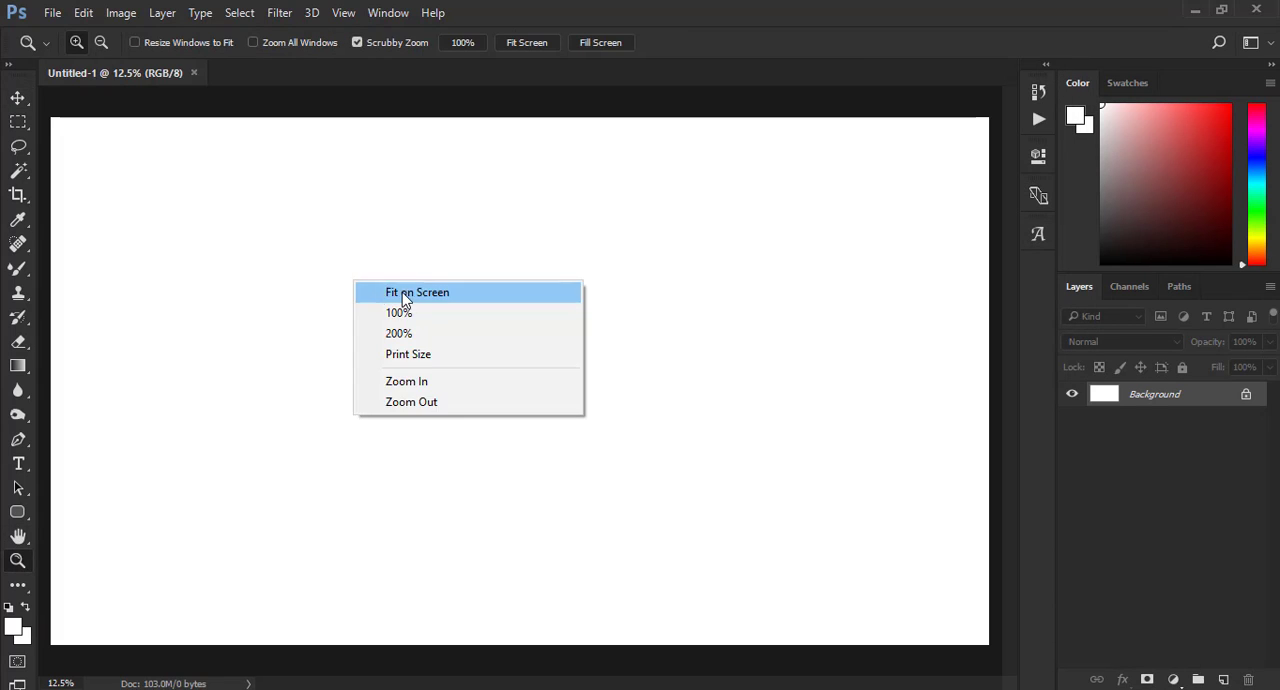
pyautogui.click(402, 292)
pyautogui.rightClick(475, 302)
pyautogui.click(475, 302)
# - Open the images Screenshot (15) and Screenshot (17) from the Dele Dei Thumbanil folder
pyautogui.click(52, 12)
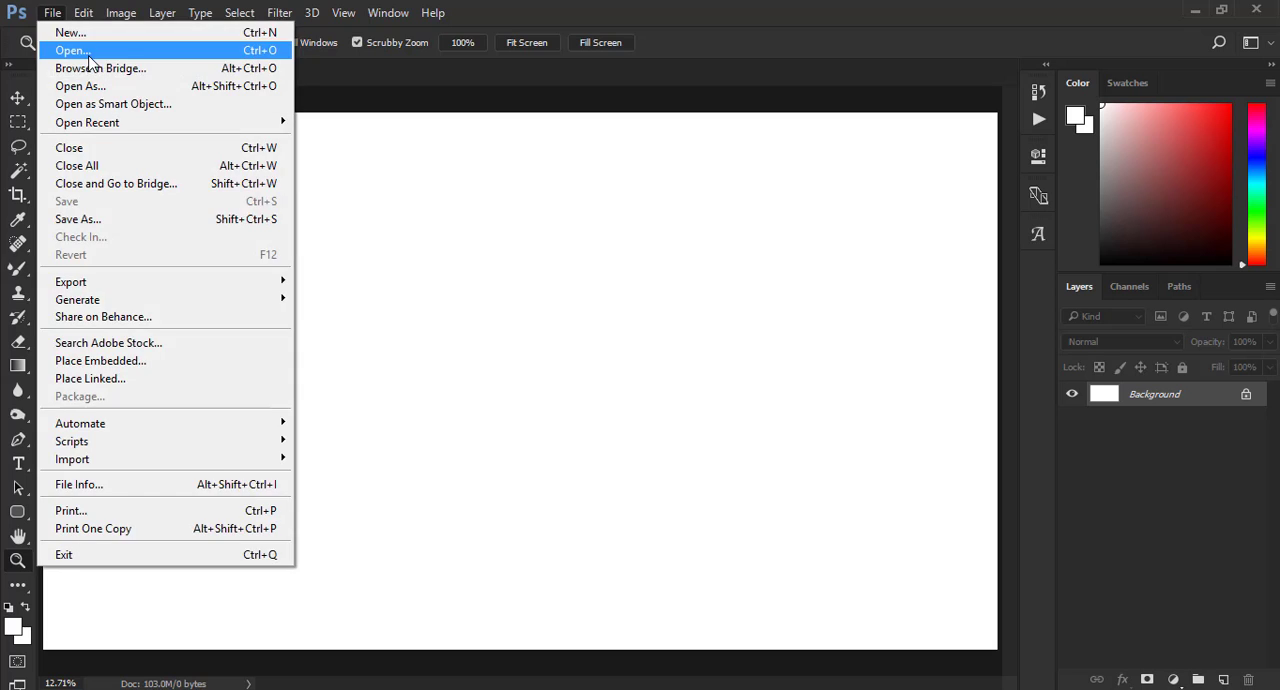
pyautogui.click(62, 51)
pyautogui.scroll(-3, 450, 300)
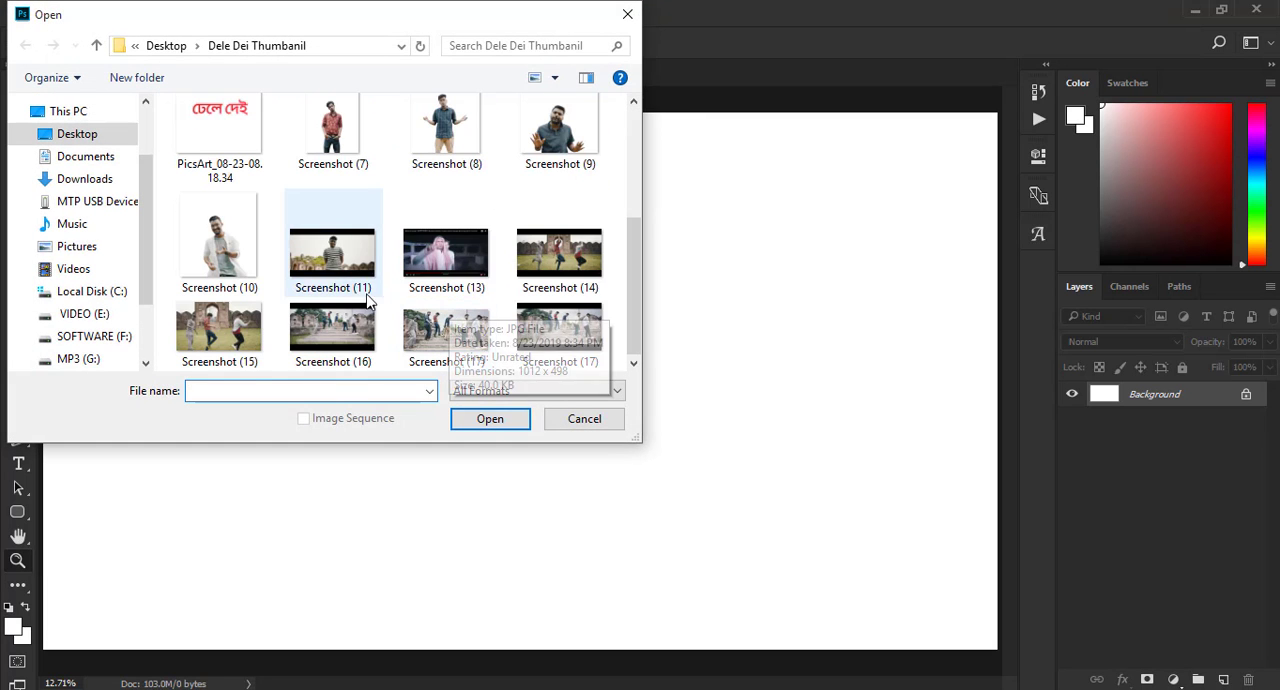
pyautogui.click(446, 330)
pyautogui.keyDown('ctrl'); pyautogui.click(226, 340); pyautogui.keyUp('ctrl')
pyautogui.click(462, 418)
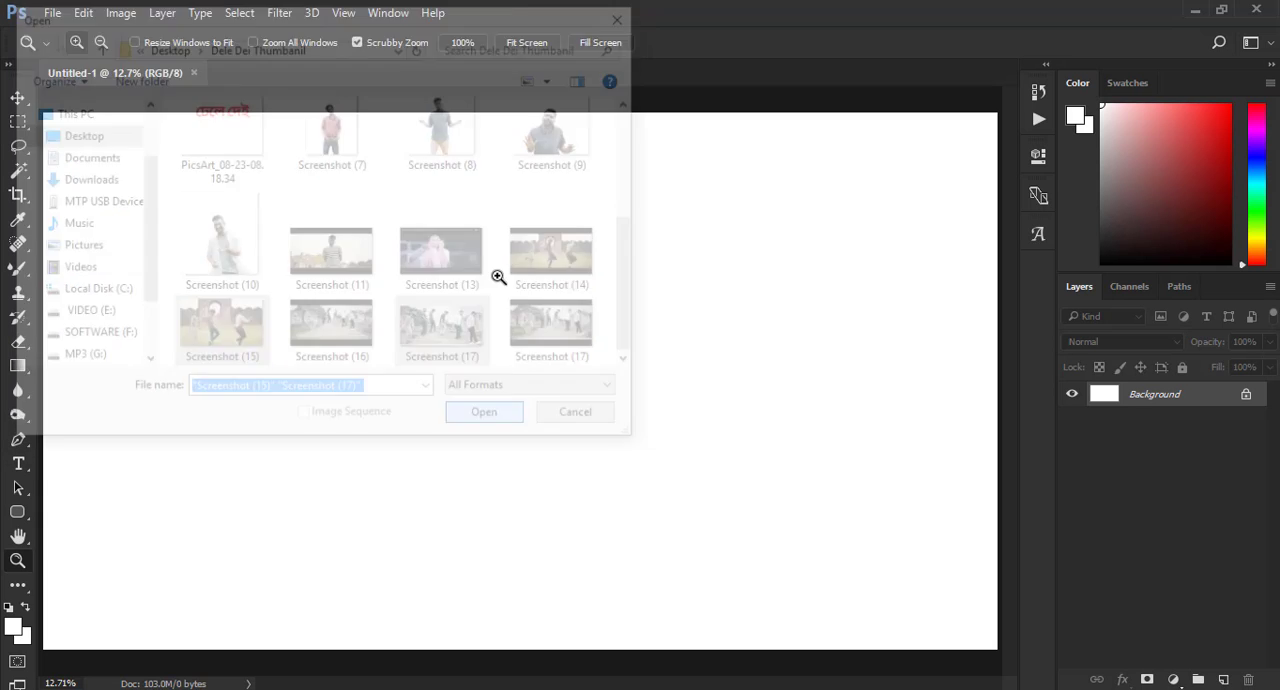
# - Bring the Screenshot (17) steps photo into Untitled-1 and scale it to about 599% in the canvas's upper-left area
pyautogui.click(18, 98)
pyautogui.moveTo(269, 200); pyautogui.dragTo(262, 246)
pyautogui.moveTo(349, 235); pyautogui.dragTo(633, 123)
pyautogui.moveTo(527, 222); pyautogui.dragTo(487, 236)
pyautogui.moveTo(586, 112); pyautogui.dragTo(540, 198)
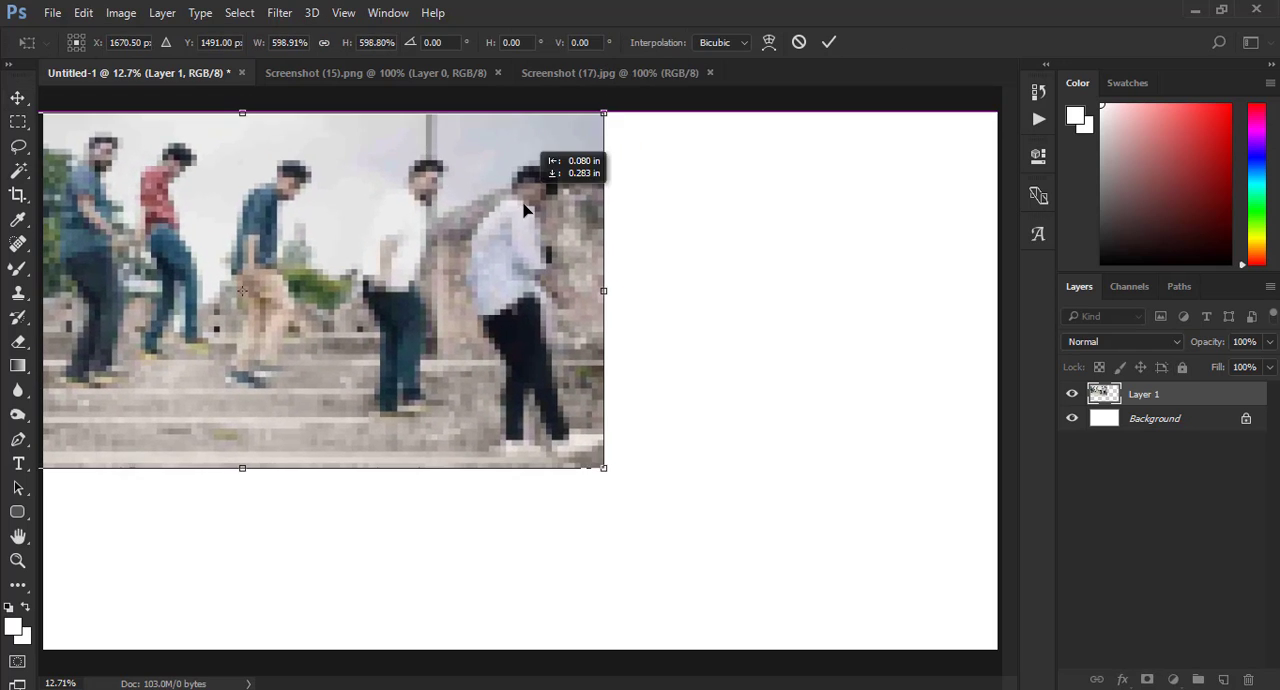
pyautogui.click(829, 42)
# - Bring the Screenshot (15) gate photo into Untitled-1 and scale it to about 504% in the canvas's upper-right area
pyautogui.click(563, 76)
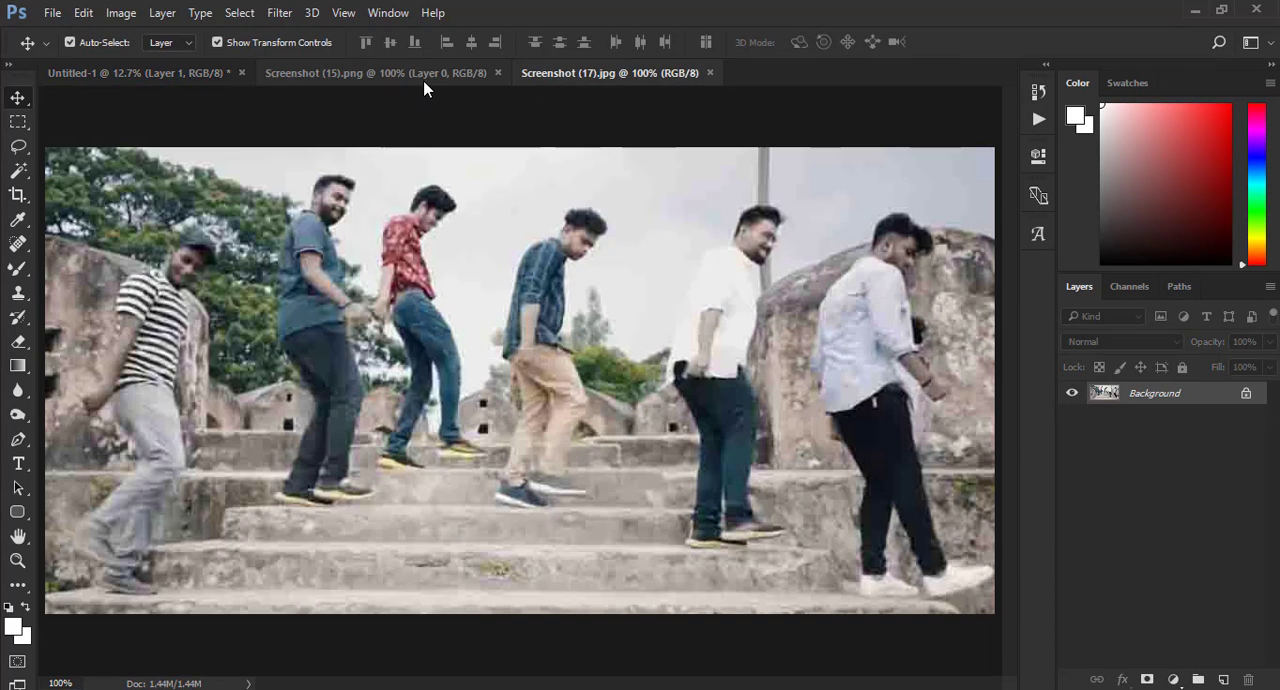
pyautogui.click(423, 80)
pyautogui.moveTo(266, 250); pyautogui.dragTo(635, 257)
pyautogui.moveTo(721, 242); pyautogui.dragTo(1002, 80)
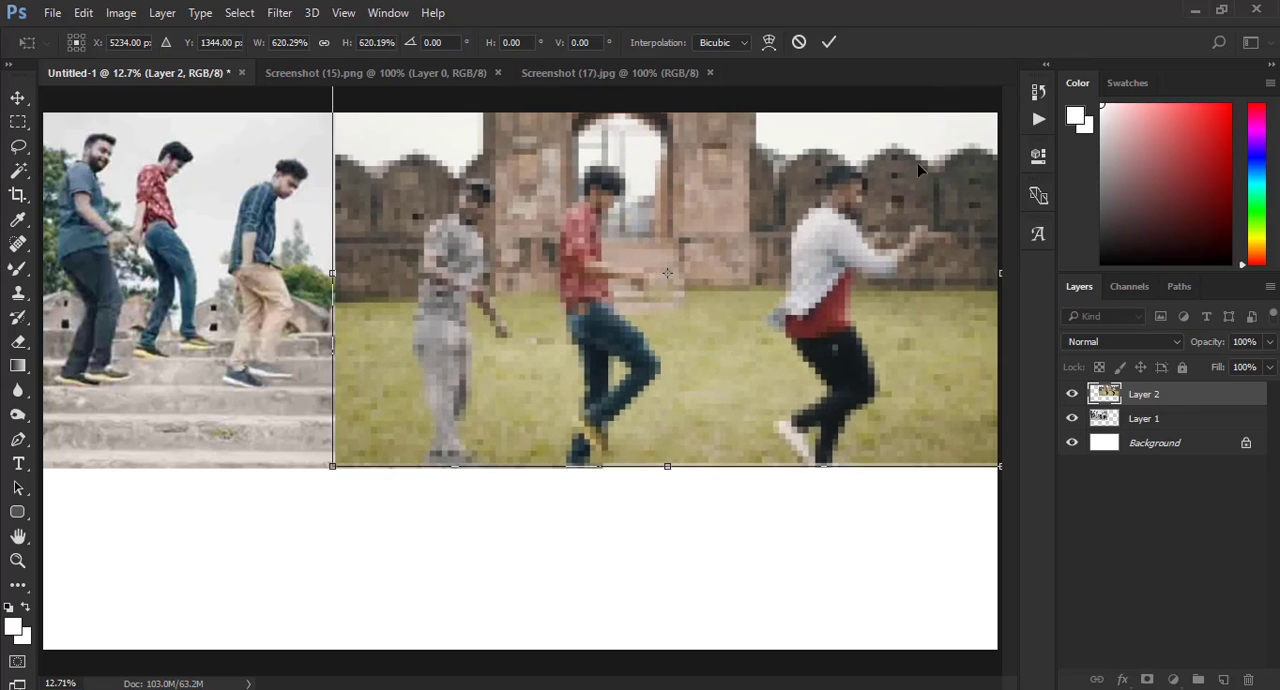
pyautogui.moveTo(795, 243); pyautogui.dragTo(937, 255)
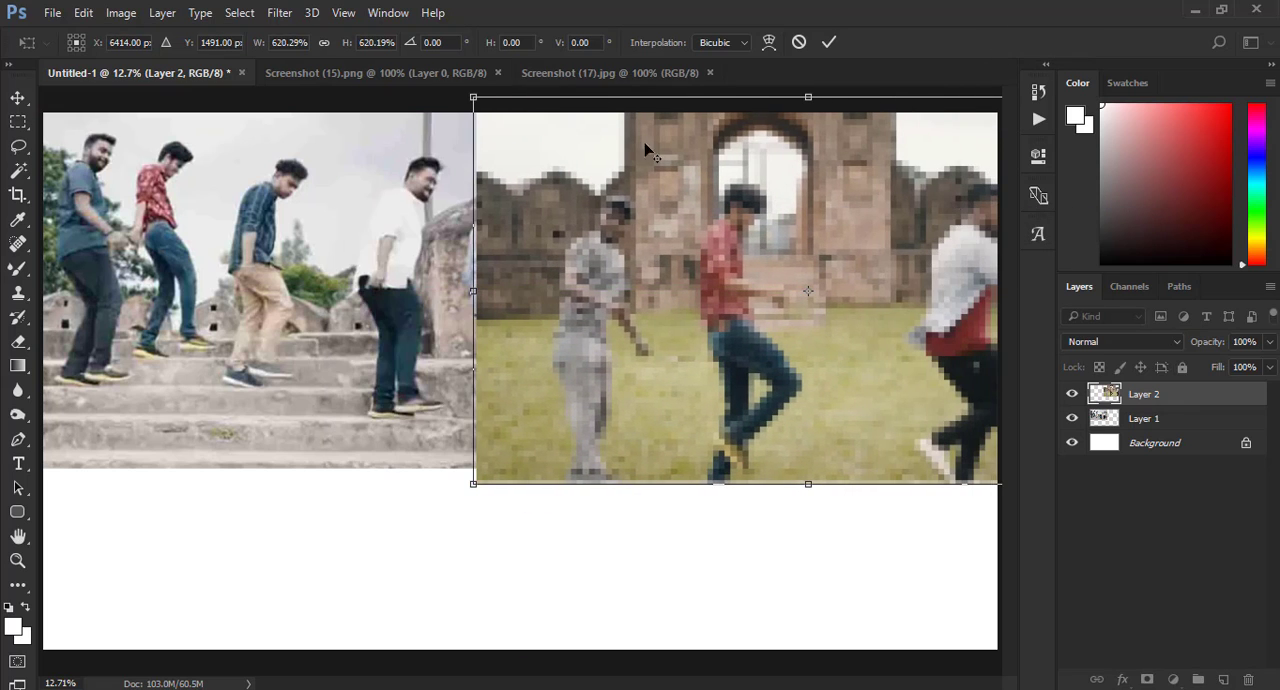
pyautogui.moveTo(467, 97); pyautogui.dragTo(540, 187)
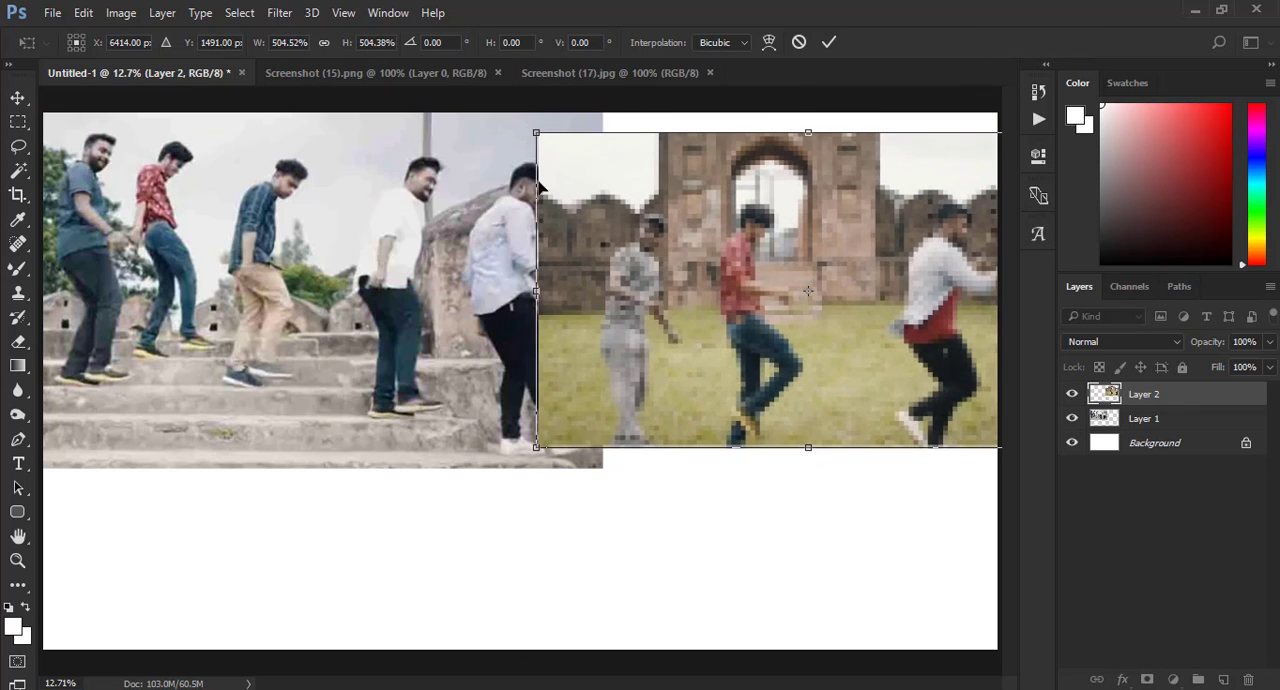
pyautogui.press('Return')
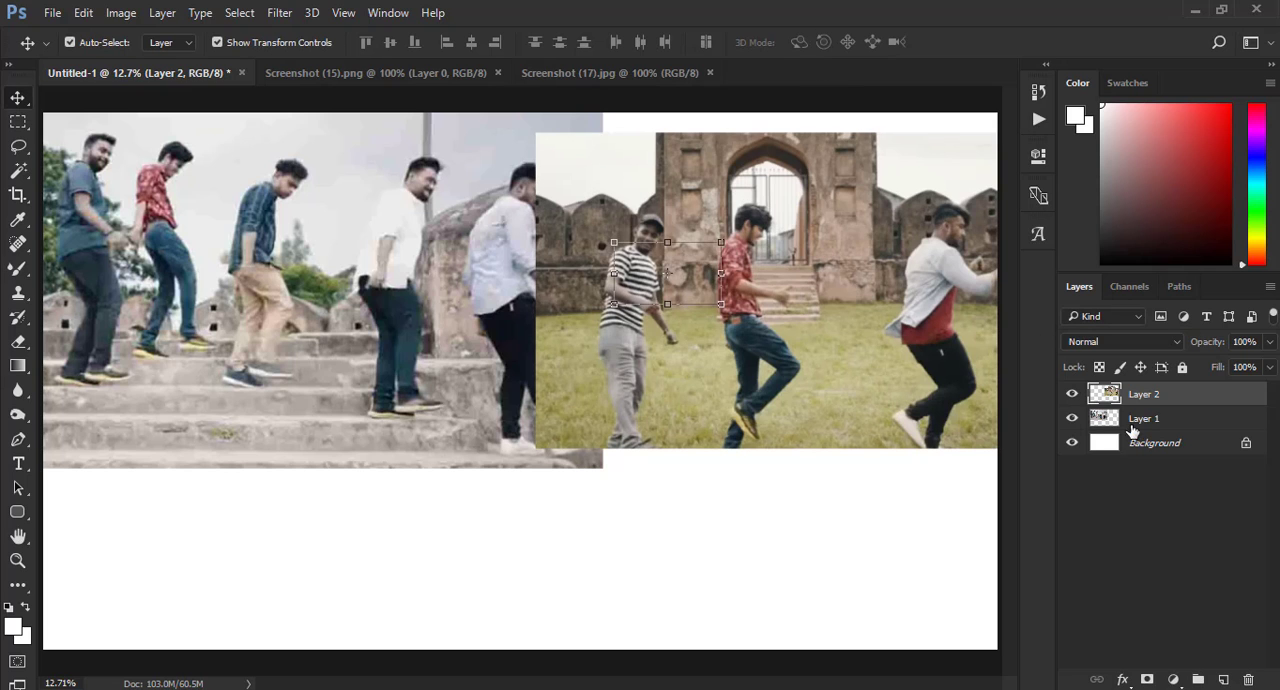
# - Scale the steps photo on Layer 1 to about 90% along the canvas's upper edge and move the gate photo level beside it
pyautogui.click(1143, 418)
pyautogui.moveTo(605, 113); pyautogui.dragTo(568, 131)
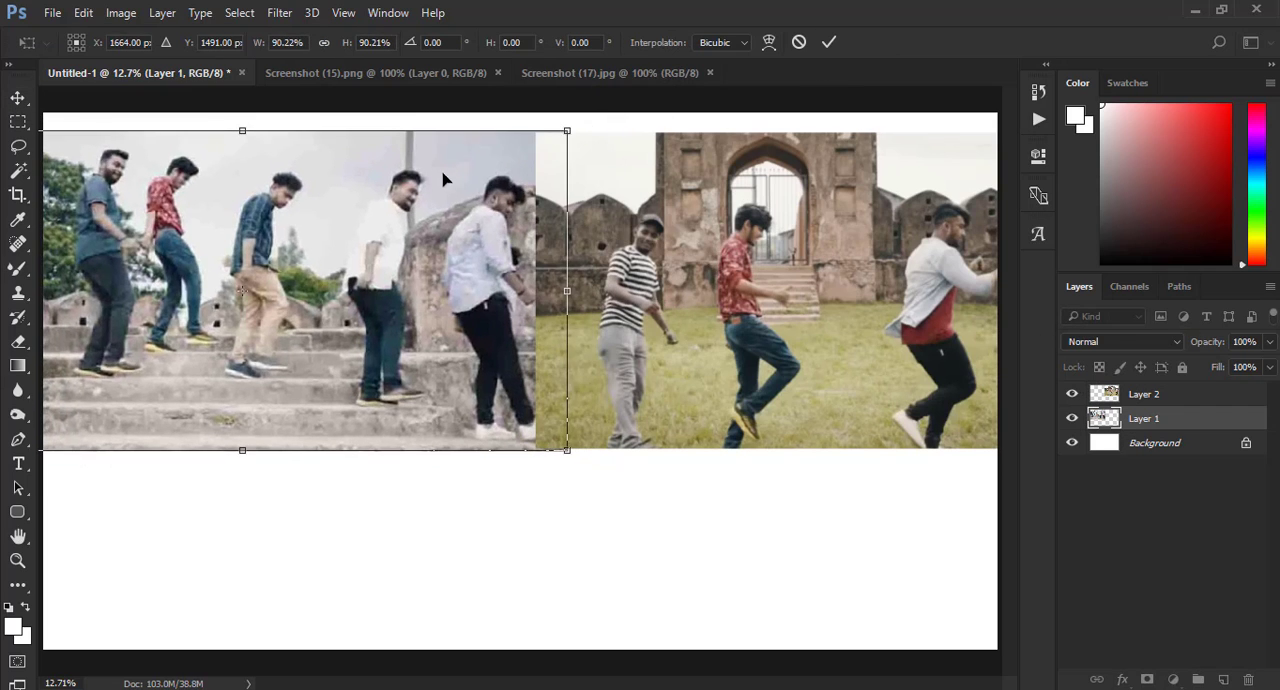
pyautogui.moveTo(447, 173); pyautogui.dragTo(424, 161)
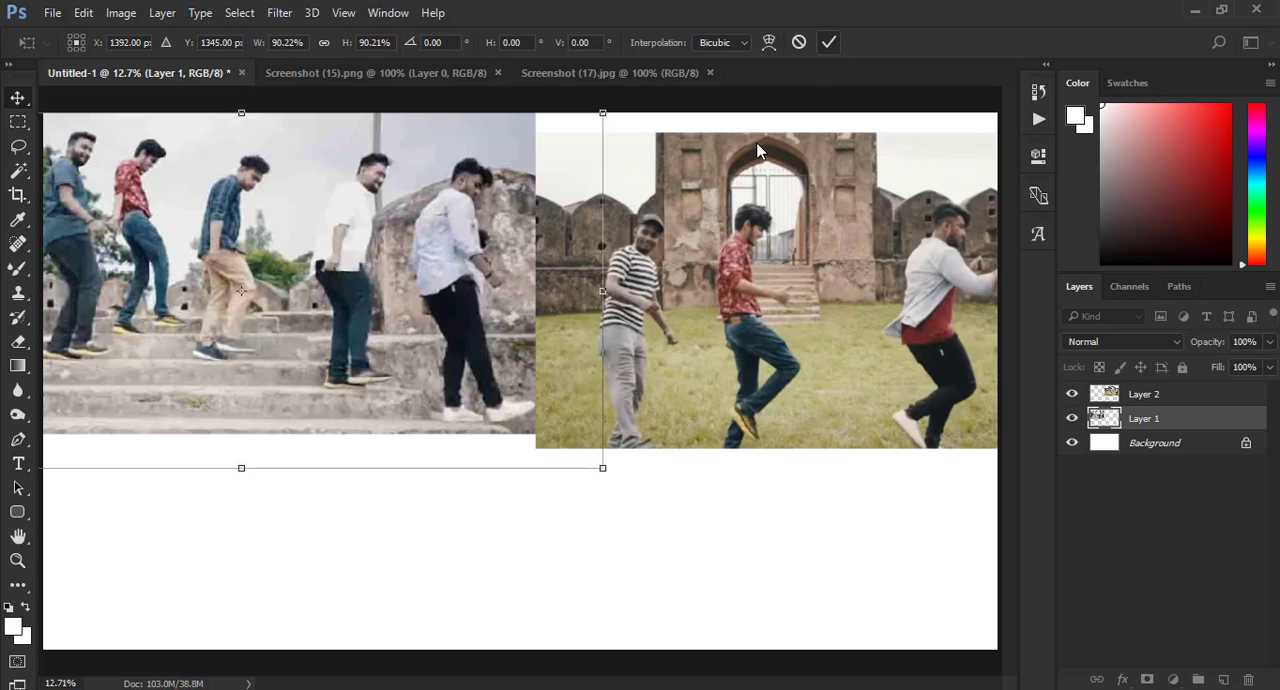
pyautogui.press('Return')
pyautogui.click(808, 291)
pyautogui.moveTo(625, 184); pyautogui.dragTo(598, 168)
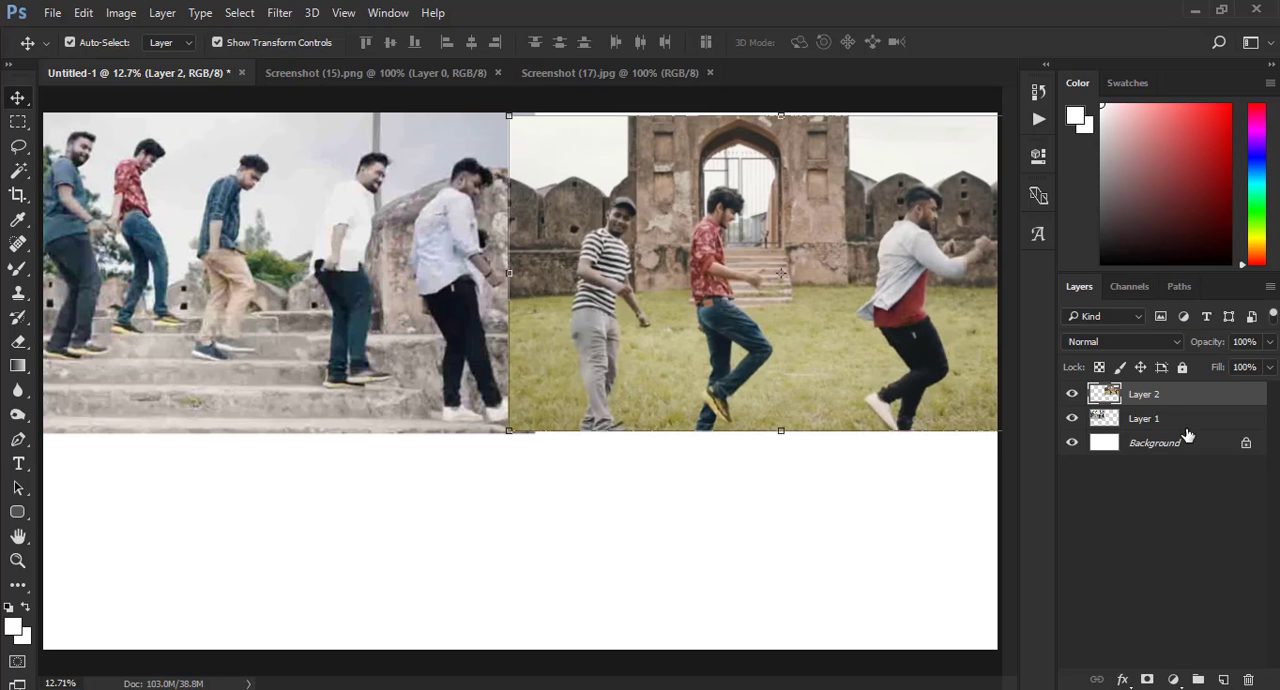
# - Commit a crop at the full canvas bounds and close the Screenshot (15) and Screenshot (17) documents
pyautogui.click(17, 195)
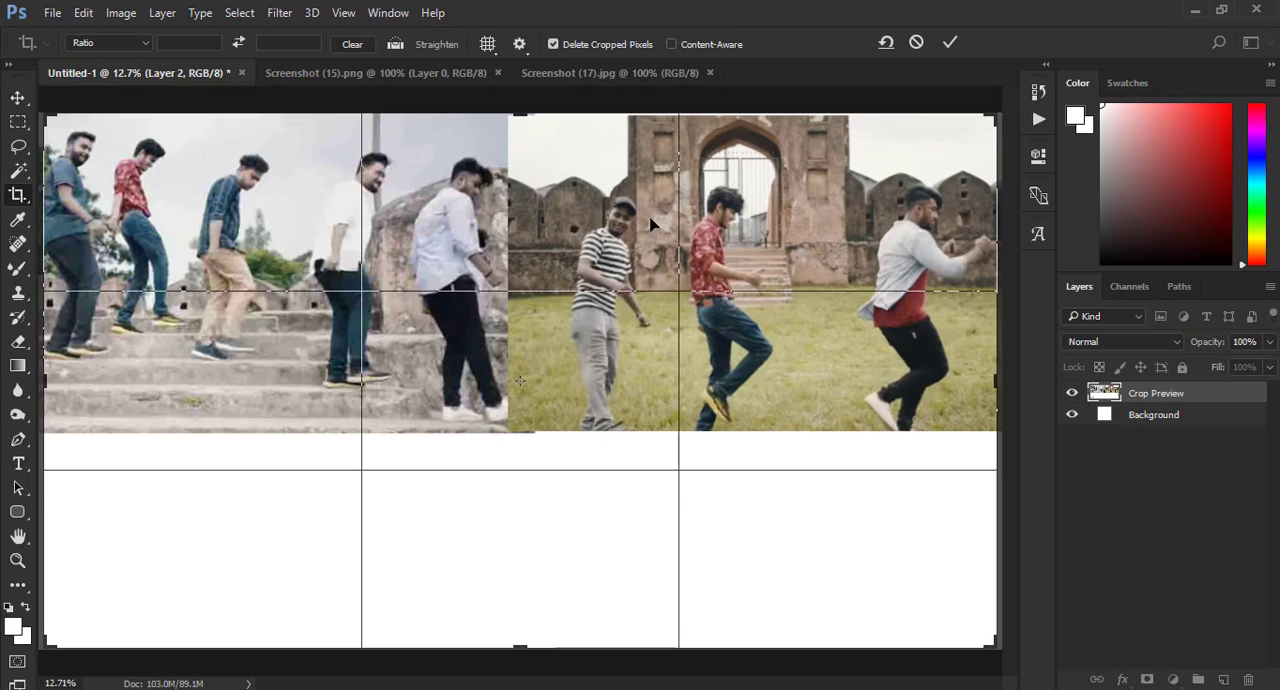
pyautogui.click(951, 41)
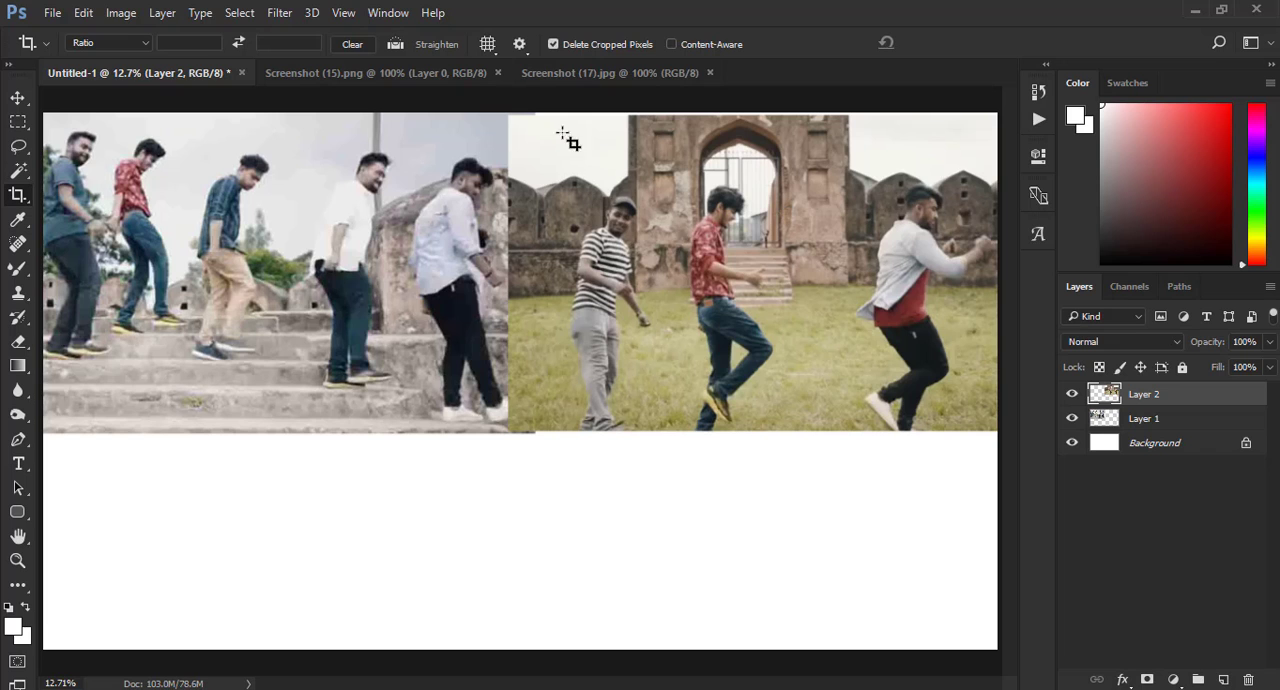
pyautogui.click(710, 73)
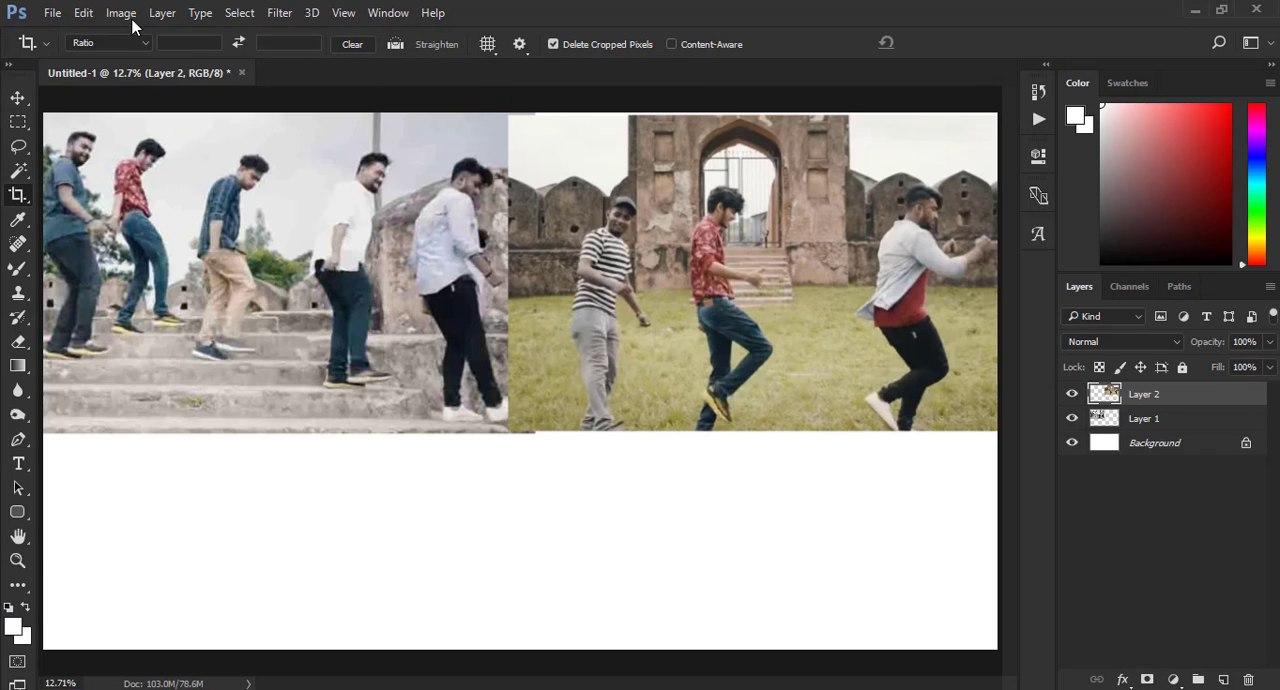
# - Open the red-shirt cutout image Screenshot (7) from the Dele Dei Thumbanil folder
pyautogui.click(52, 13)
pyautogui.click(80, 50)
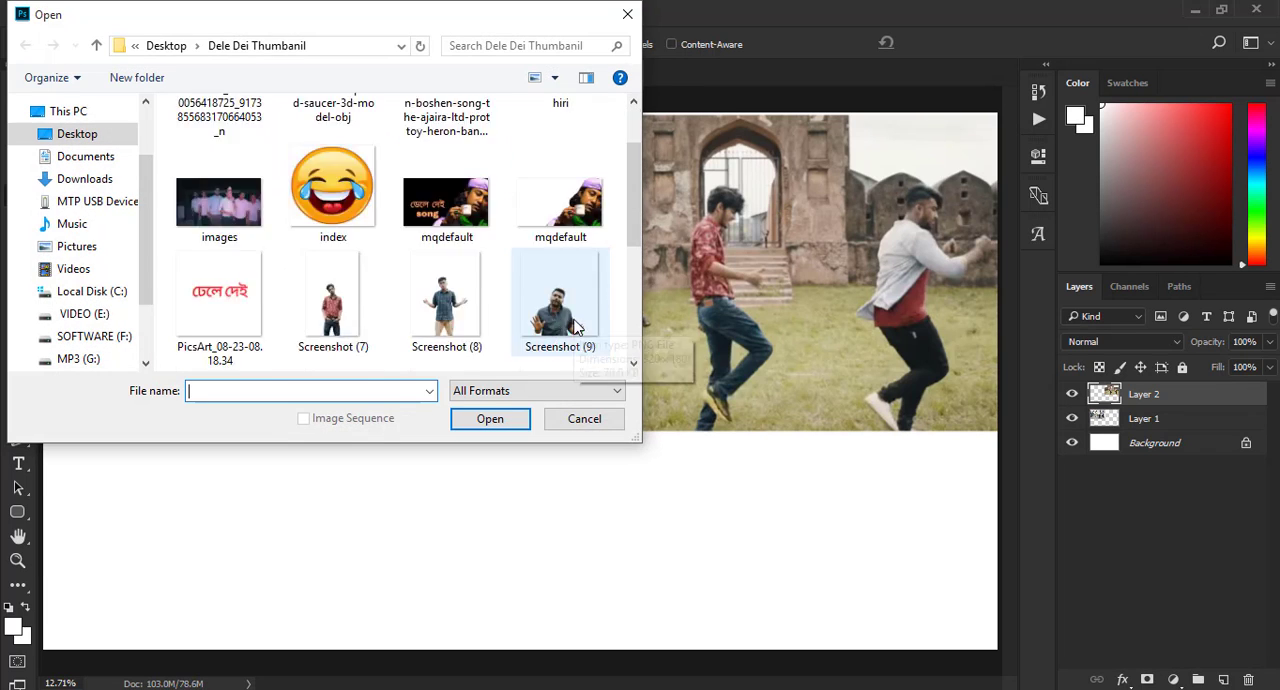
pyautogui.scroll(-1, 575, 326)
pyautogui.click(340, 268)
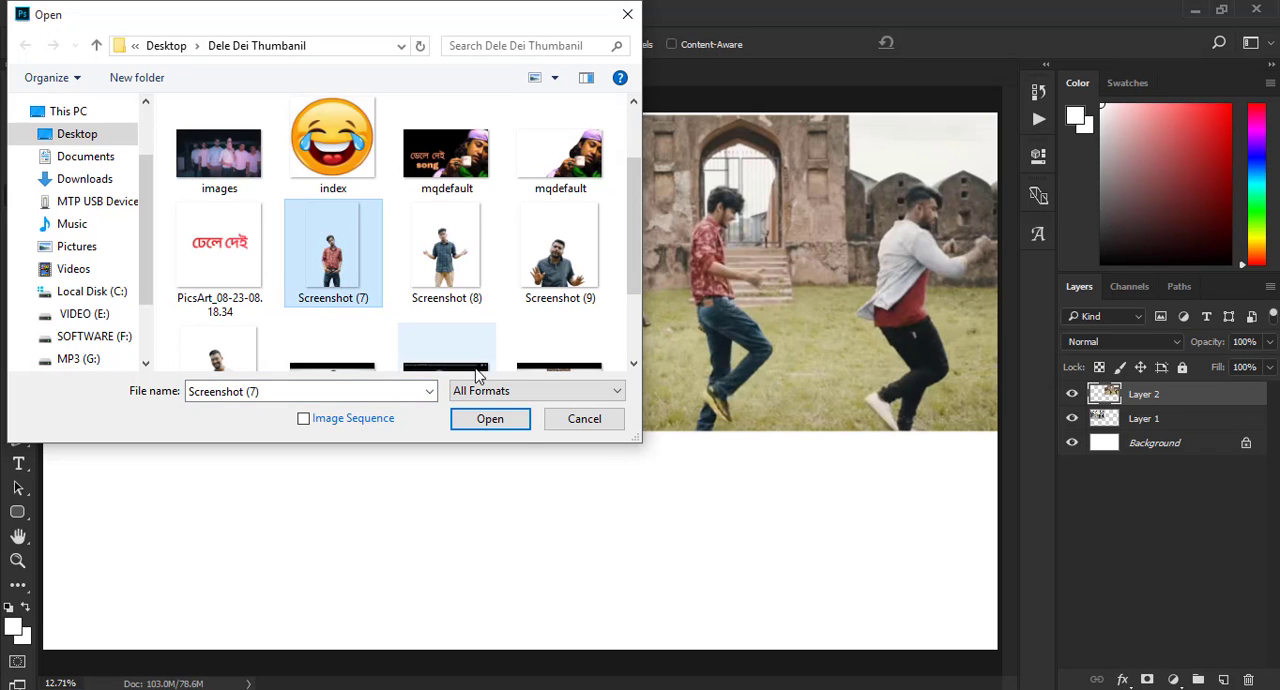
pyautogui.click(492, 421)
# - Bring the red-shirt cutout into Untitled-1 and enlarge it in the canvas centre, with the legs running past the lower edge
pyautogui.click(18, 97)
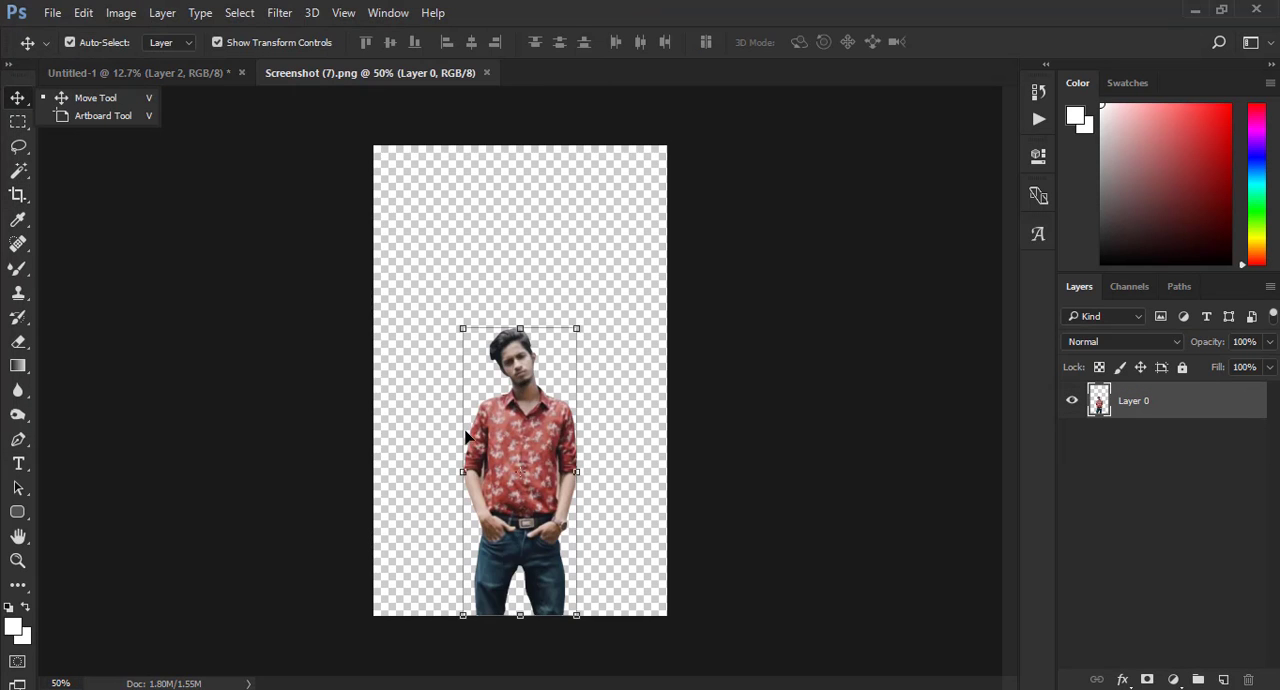
pyautogui.moveTo(508, 430); pyautogui.dragTo(505, 403)
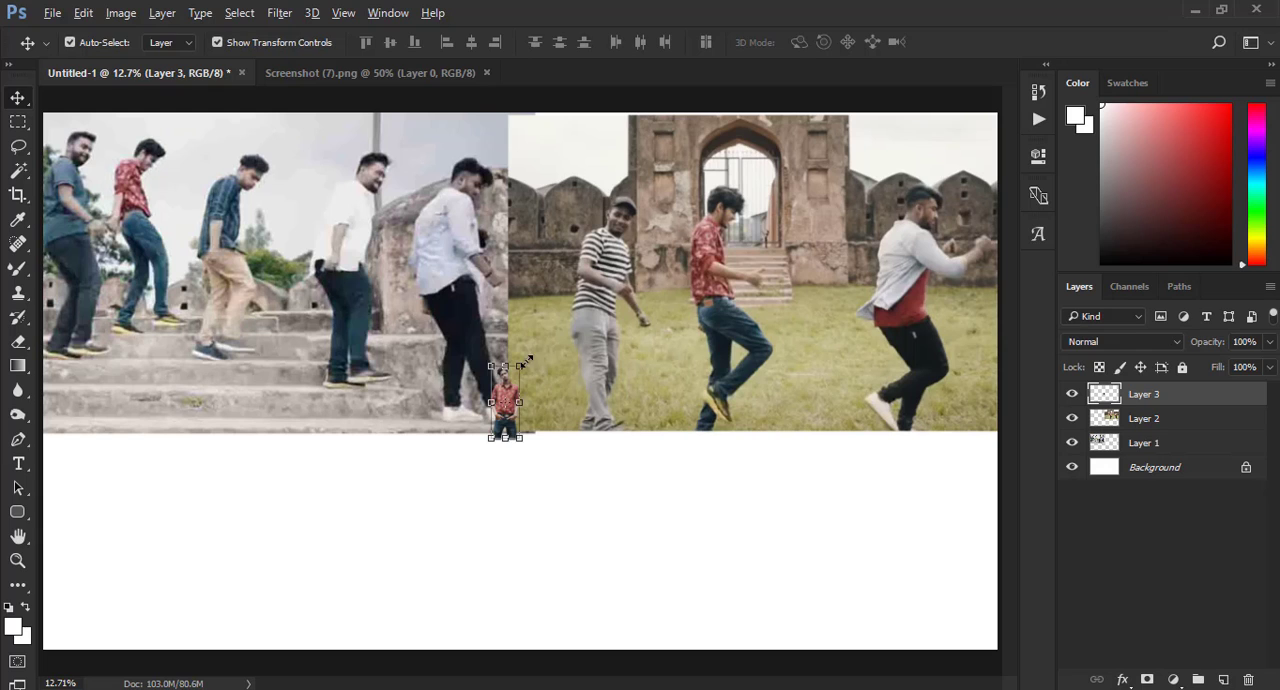
pyautogui.moveTo(526, 362); pyautogui.dragTo(600, 171)
pyautogui.moveTo(560, 336)
pyautogui.mouseDown()
pyautogui.moveTo(563, 369)
pyautogui.moveTo(577, 349)
pyautogui.mouseUp()
pyautogui.click(829, 42)
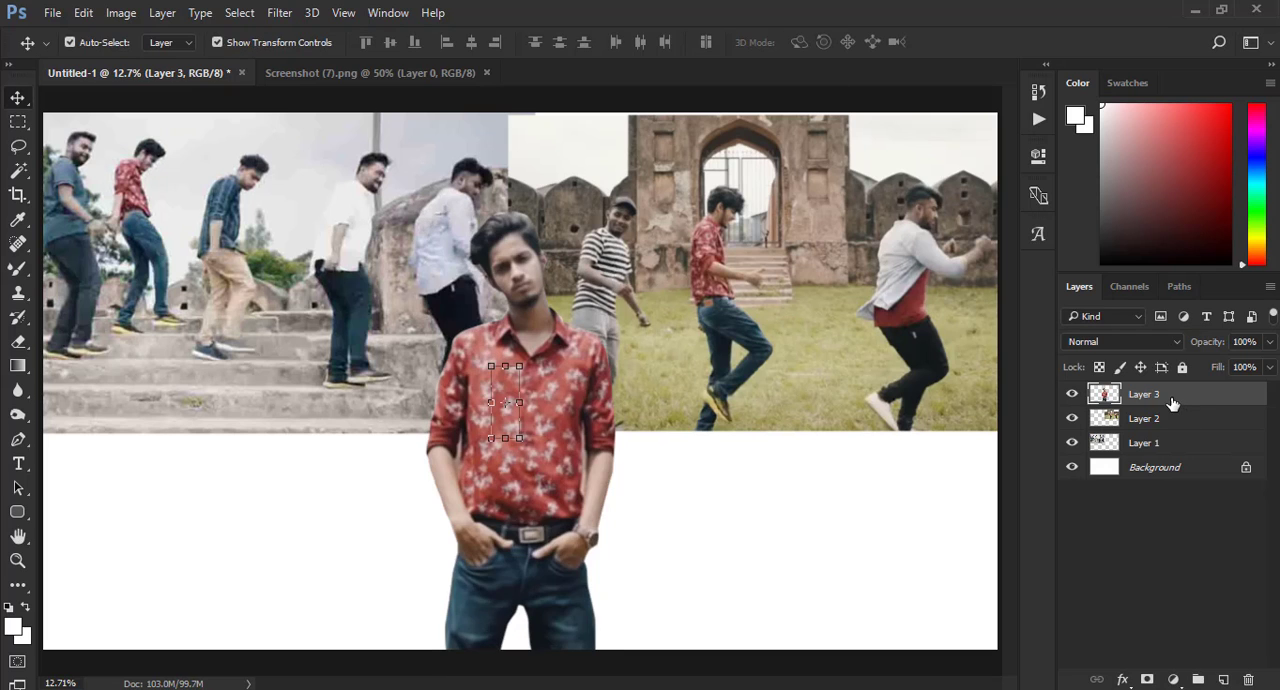
# - Add an outside stroke to the red-shirt cutout on Layer 3 with colour ff0000 and a size of 38 px
pyautogui.rightClick(1172, 402)
pyautogui.click(830, 124)
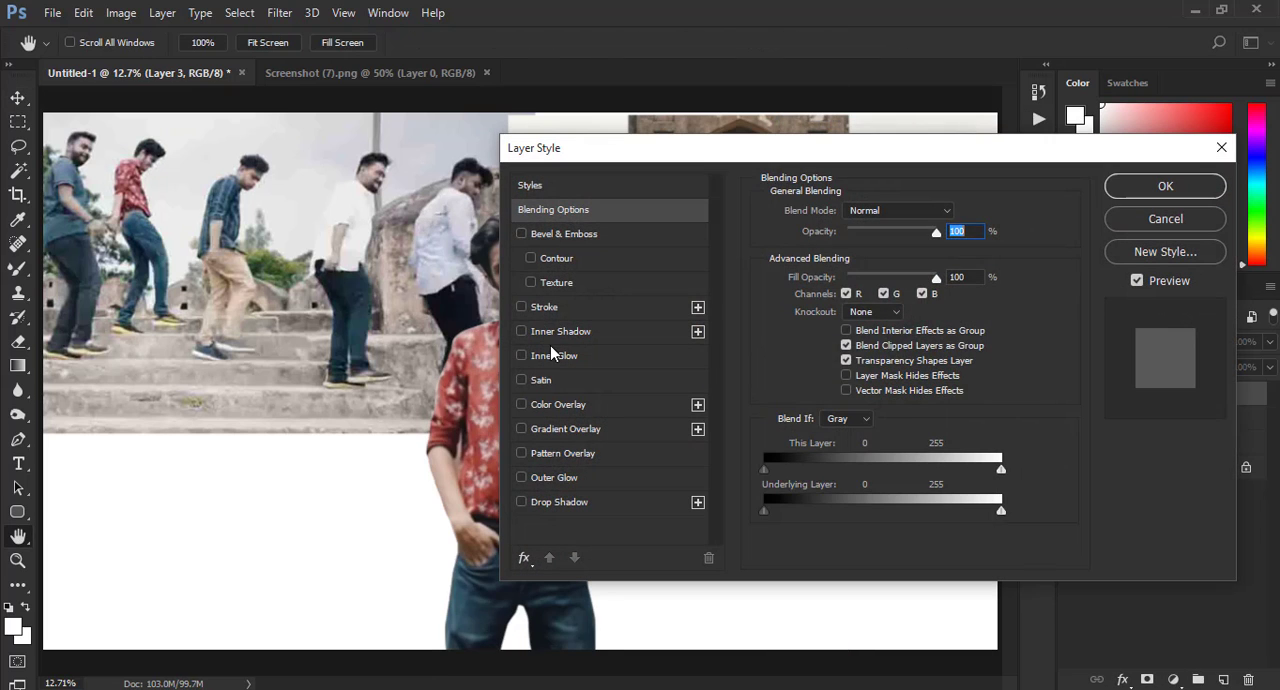
pyautogui.click(545, 313)
pyautogui.moveTo(713, 156); pyautogui.dragTo(1006, 178)
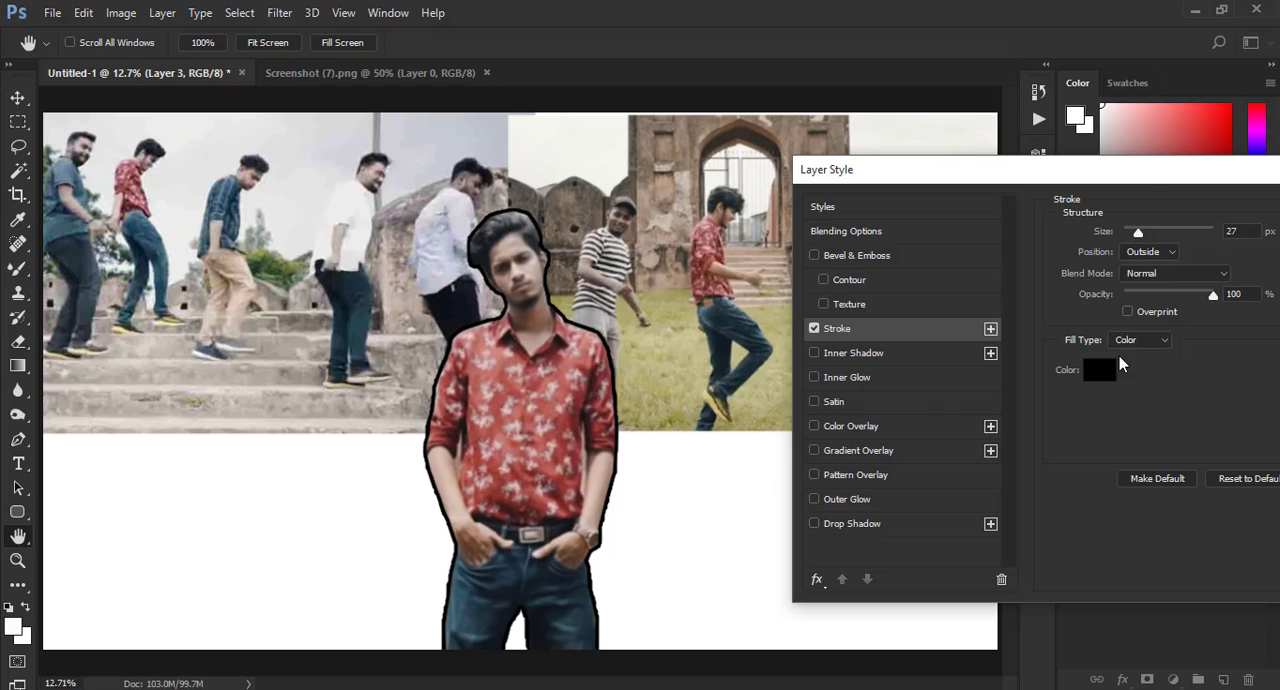
pyautogui.click(1098, 371)
pyautogui.write('ff0000')
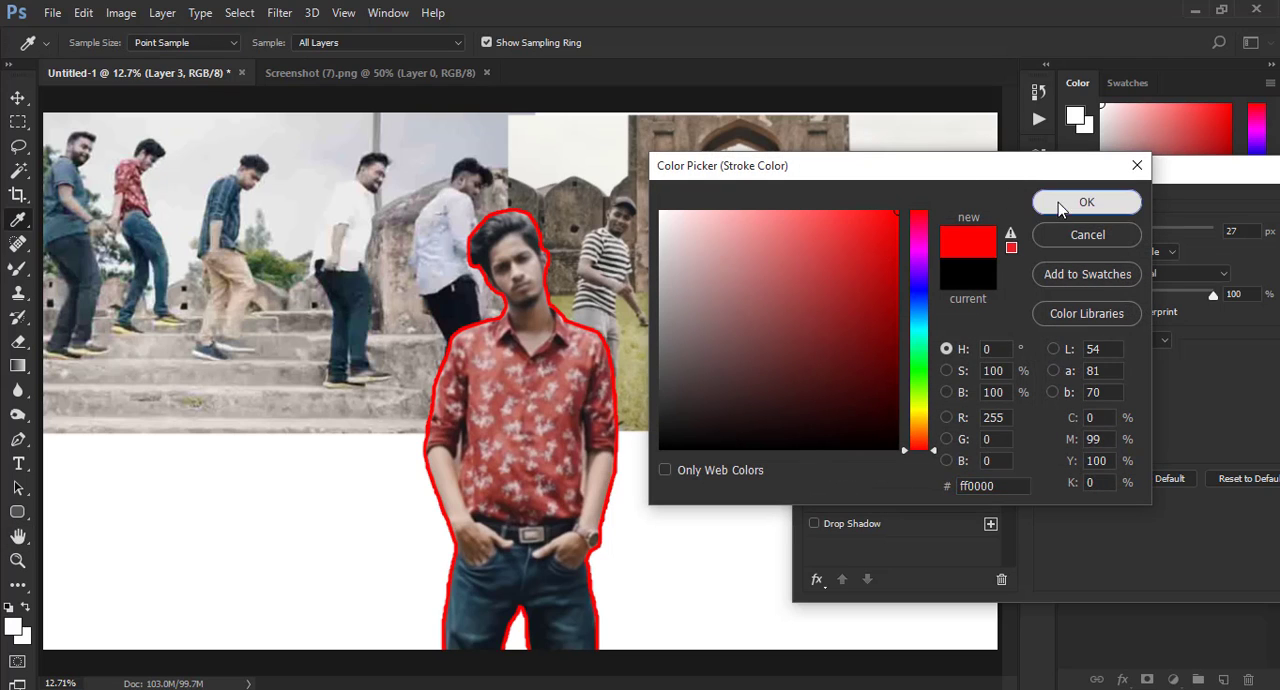
pyautogui.click(1060, 202)
pyautogui.moveTo(1158, 232); pyautogui.dragTo(1143, 234)
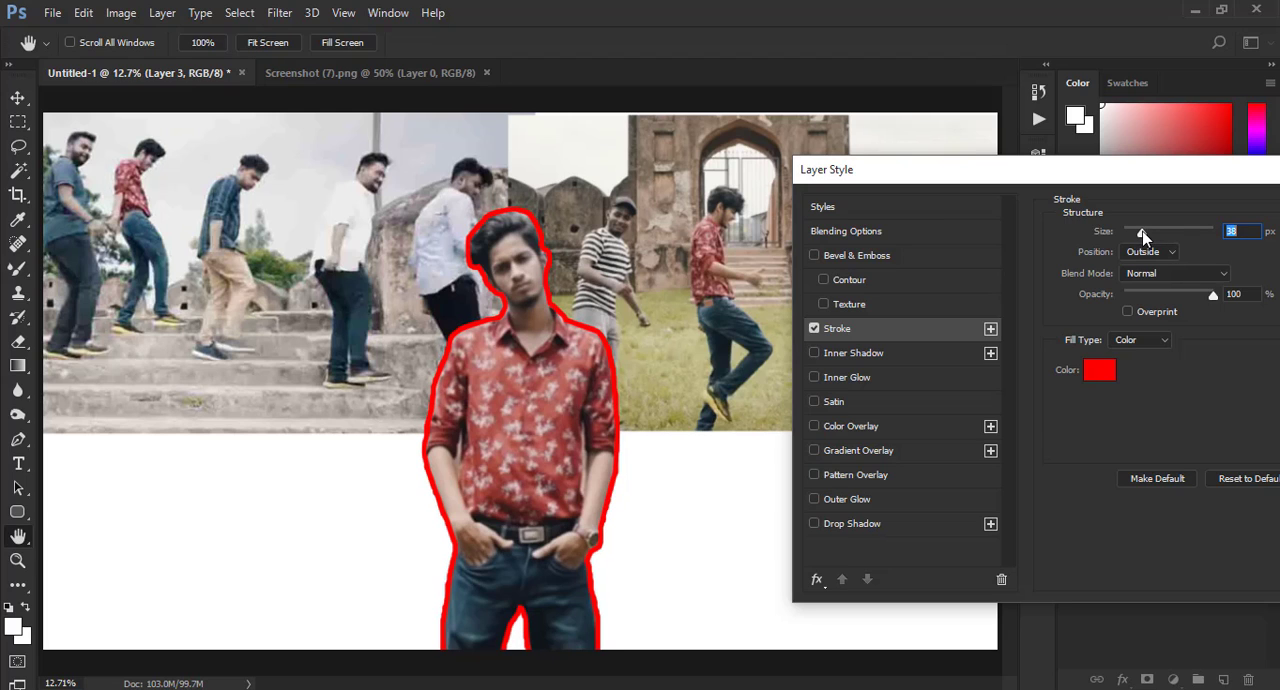
# - Try yellow shades for the cutout's stroke and set its colour to red f90000
pyautogui.click(1099, 370)
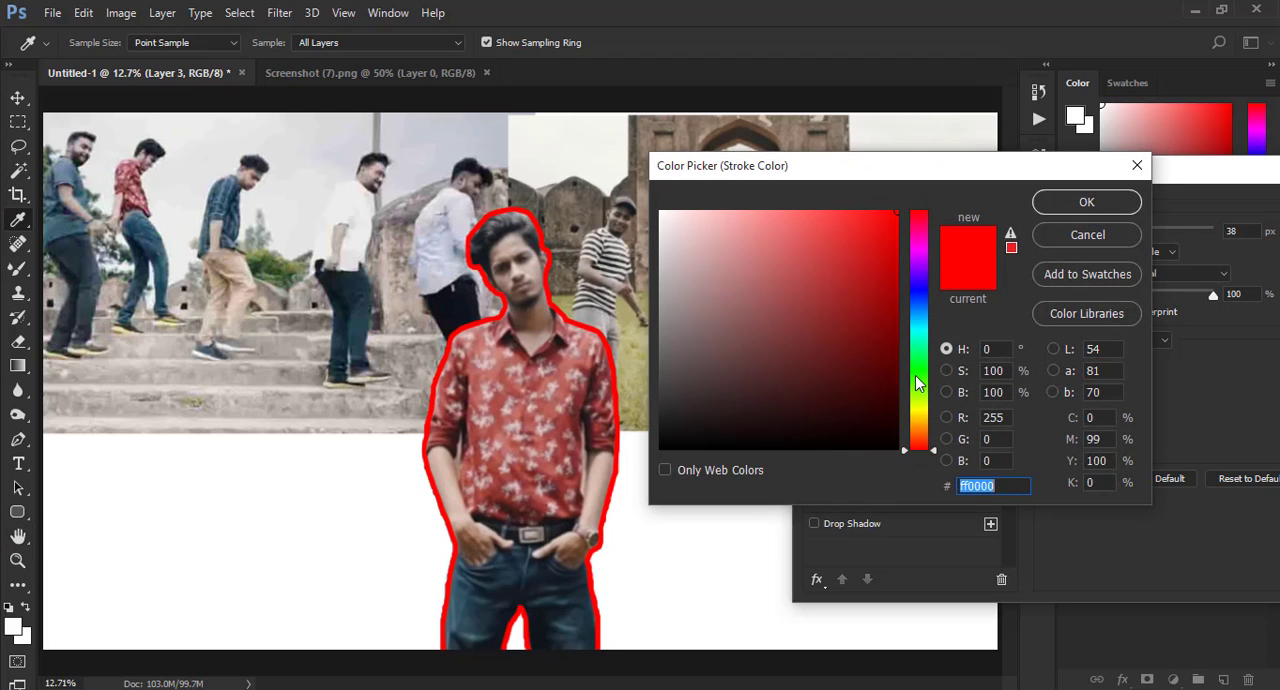
pyautogui.moveTo(917, 383); pyautogui.dragTo(921, 410)
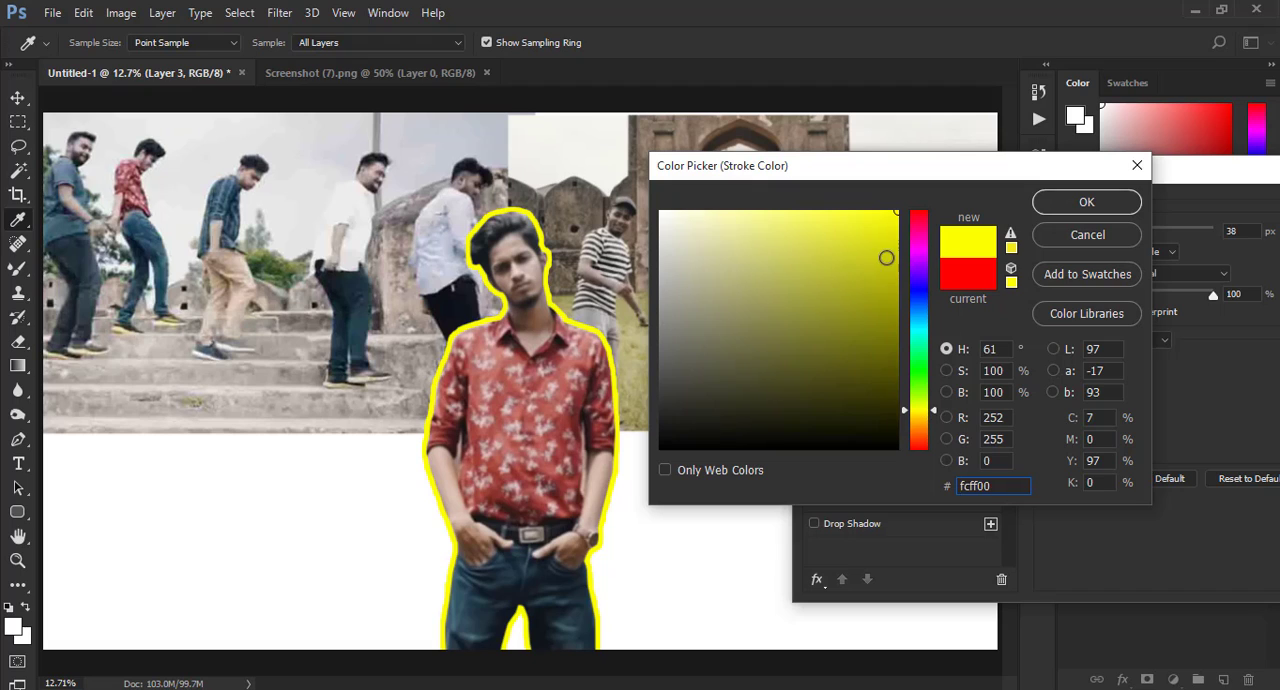
pyautogui.moveTo(886, 258)
pyautogui.mouseDown()
pyautogui.moveTo(783, 226)
pyautogui.moveTo(896, 216)
pyautogui.mouseUp()
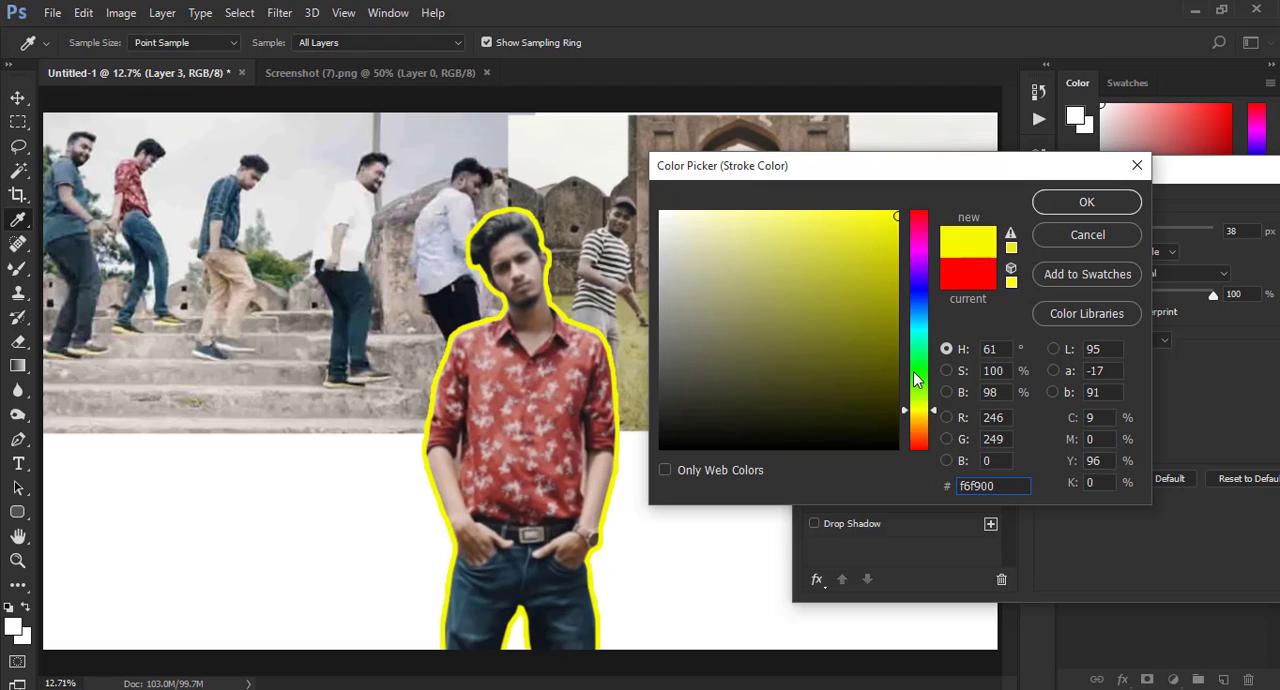
pyautogui.moveTo(914, 379); pyautogui.dragTo(923, 414)
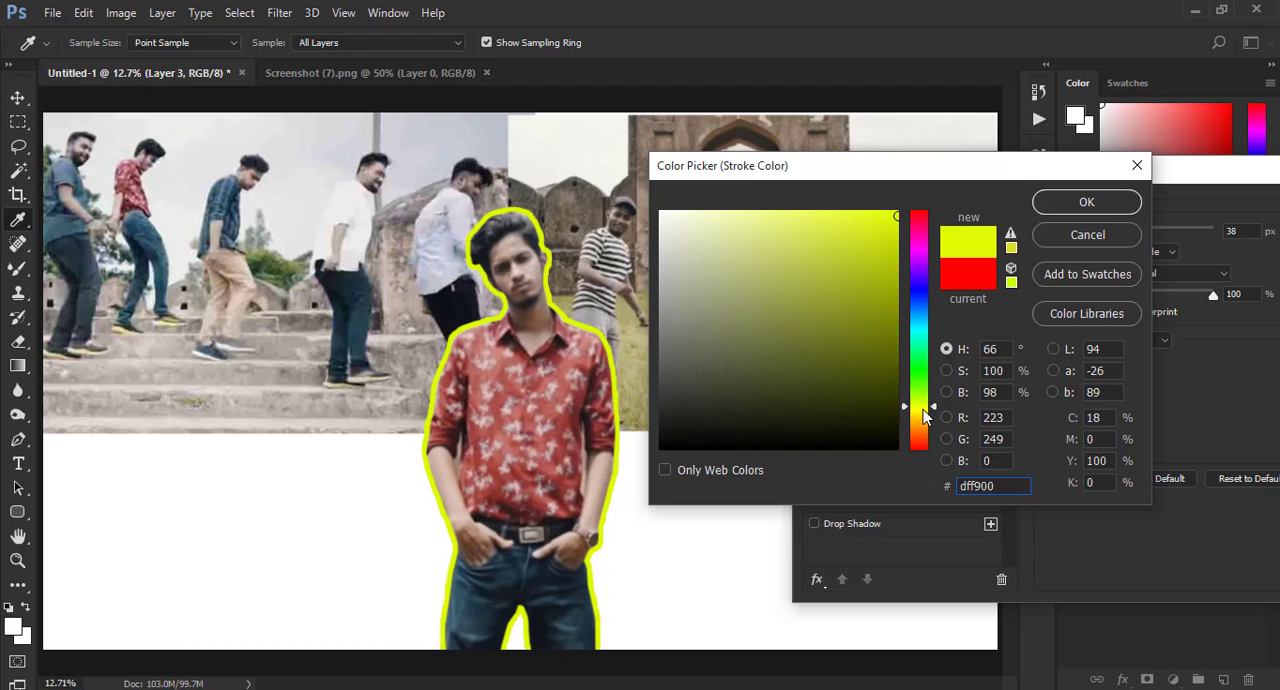
pyautogui.click(918, 214)
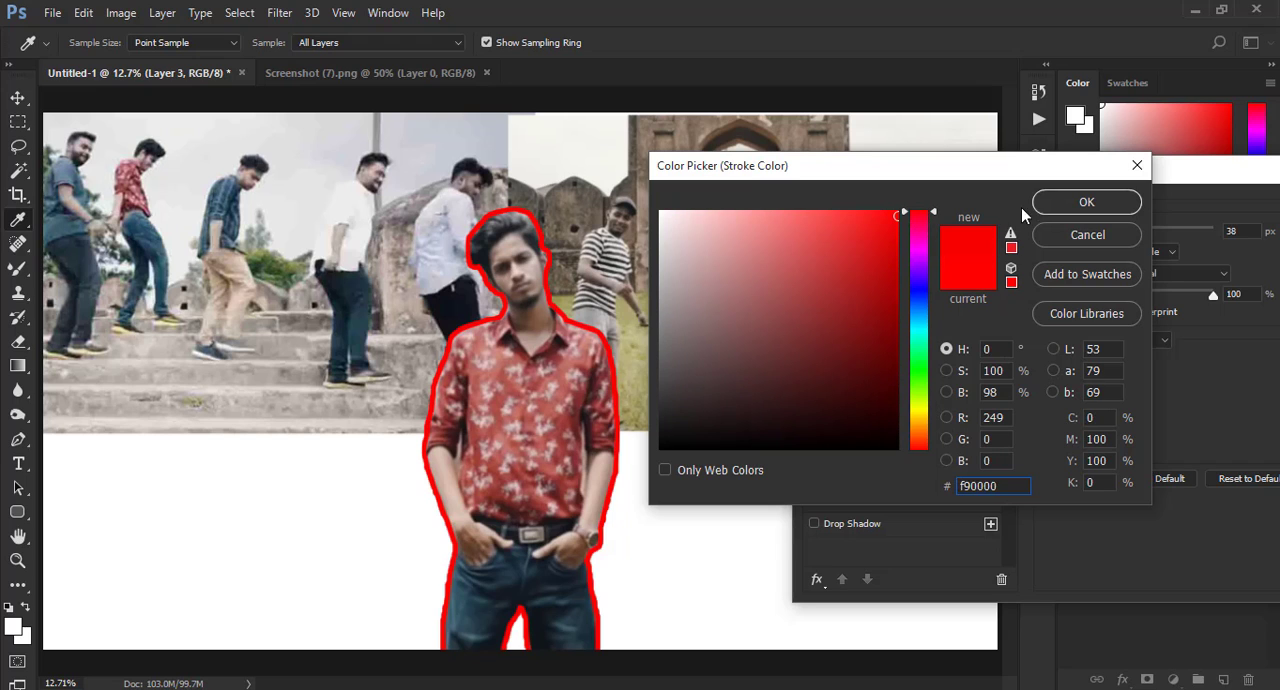
pyautogui.click(1084, 202)
# - Set the cutout's stroke size to 54 px and apply the layer style
pyautogui.moveTo(1140, 231); pyautogui.dragTo(1153, 233)
pyautogui.moveTo(1043, 176)
pyautogui.mouseDown()
pyautogui.moveTo(948, 180)
pyautogui.moveTo(825, 143)
pyautogui.mouseUp()
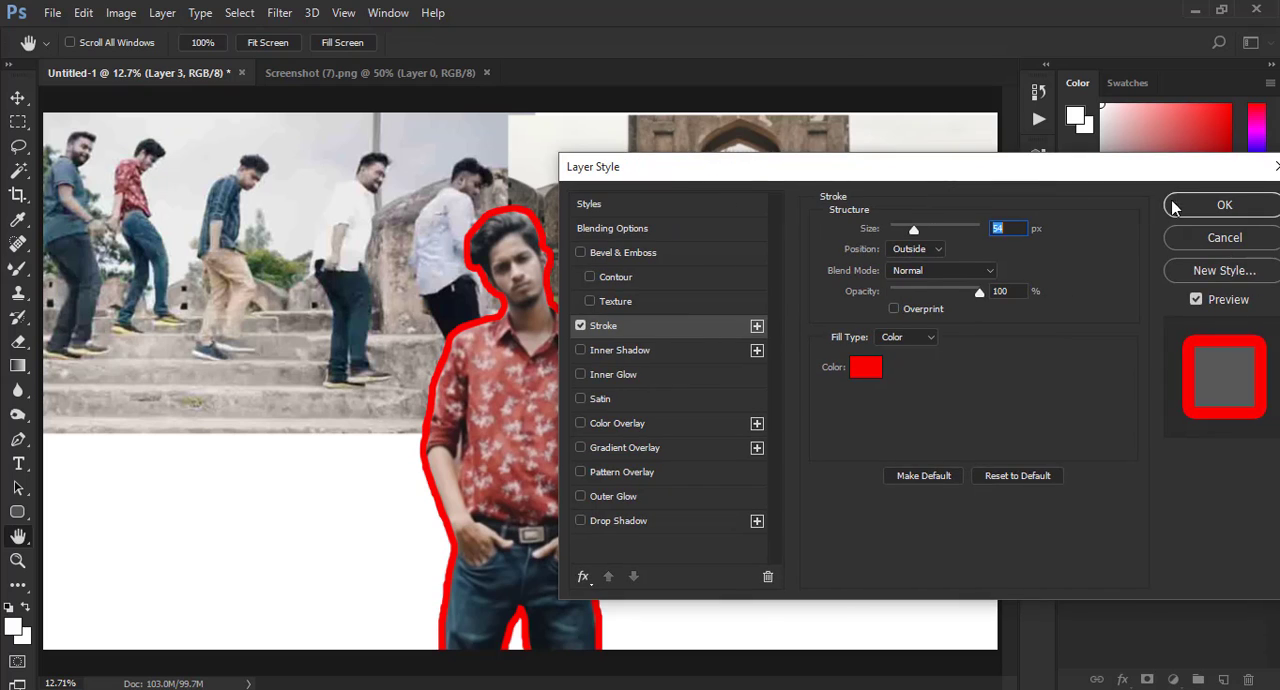
pyautogui.click(1190, 205)
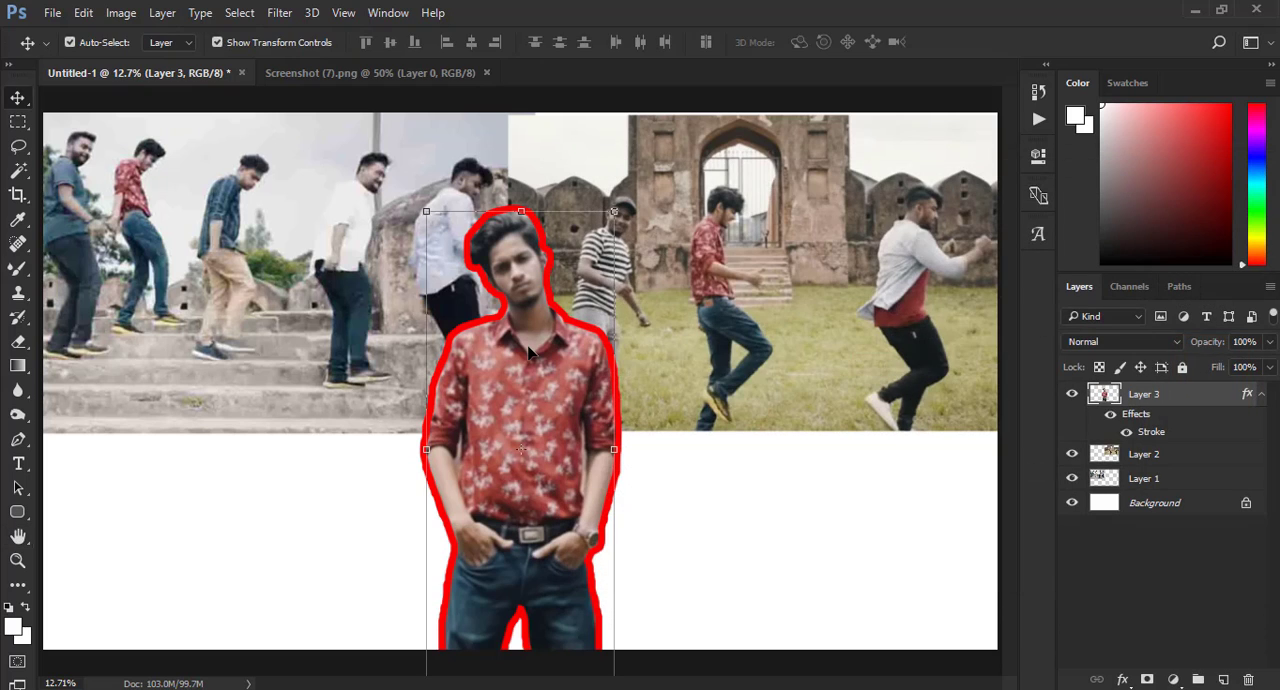
# - Open the Screenshot (8), Screenshot (9) and Screenshot (10) cutouts from the Dele Dei Thumbanil folder and close Screenshot (7).png
pyautogui.click(52, 13)
pyautogui.click(89, 47)
pyautogui.scroll(-2, 445, 318)
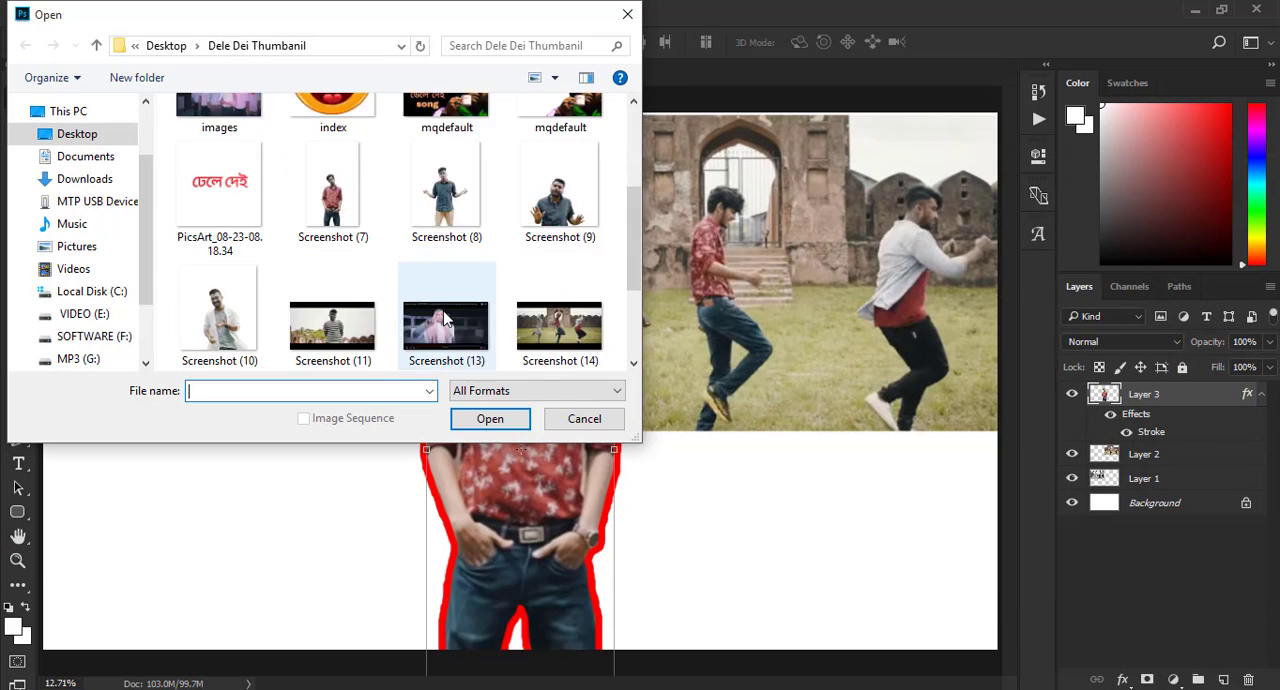
pyautogui.scroll(-1, 445, 318)
pyautogui.click(410, 145)
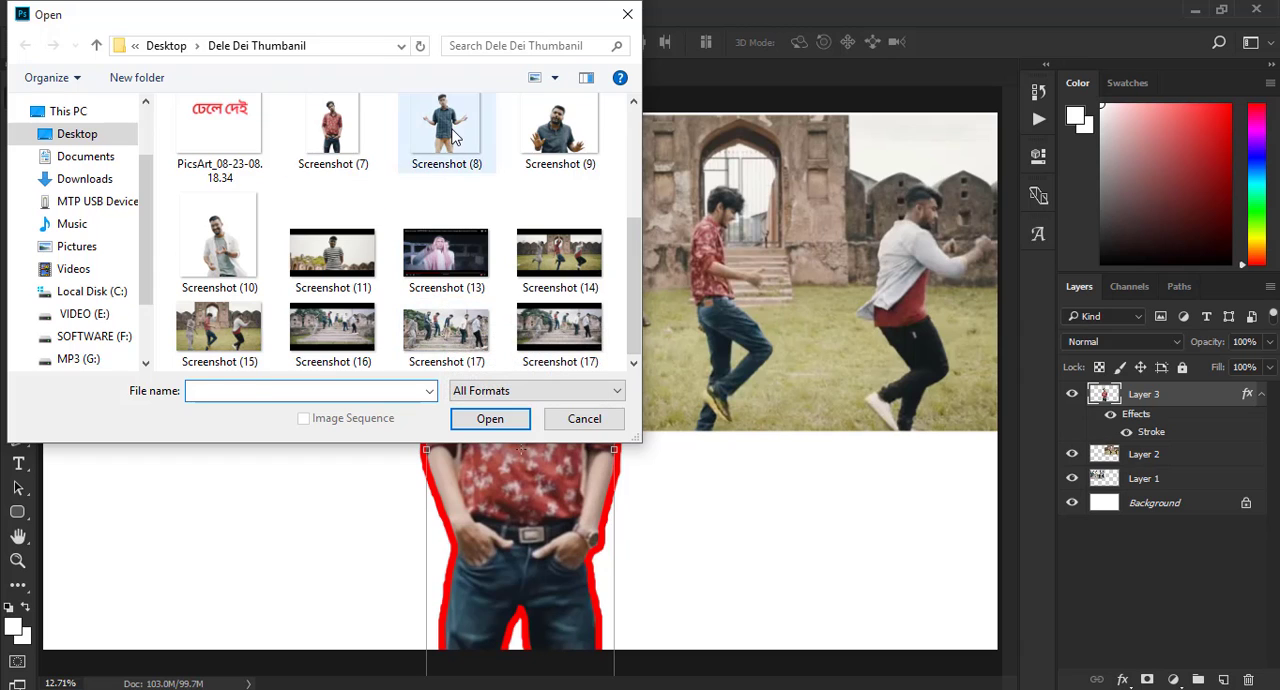
pyautogui.keyDown('ctrl'); pyautogui.click(563, 158); pyautogui.keyUp('ctrl')
pyautogui.keyDown('ctrl'); pyautogui.click(219, 275); pyautogui.keyUp('ctrl')
pyautogui.click(490, 418)
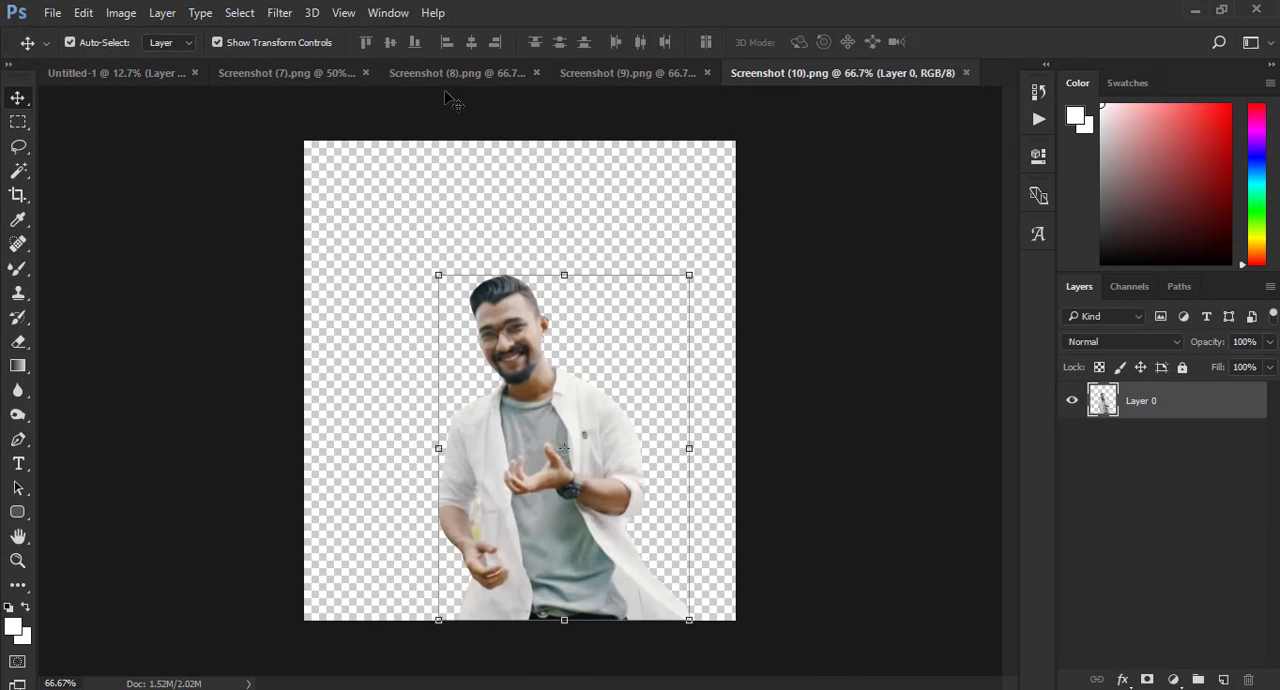
pyautogui.click(322, 73)
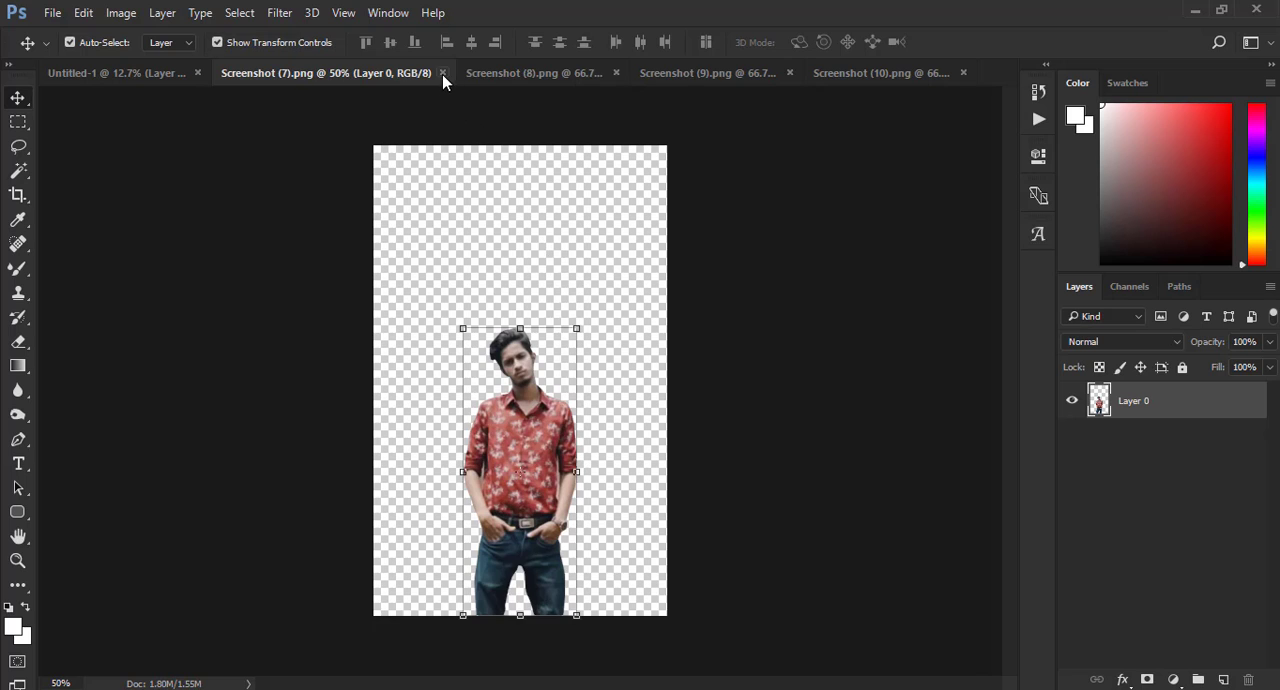
pyautogui.click(442, 73)
# - Bring the checked-shirt cutout from Screenshot (8) into Untitled-1 and enlarge it on the left side of the red-shirt cutout
pyautogui.click(360, 73)
pyautogui.moveTo(500, 345); pyautogui.dragTo(586, 157)
pyautogui.moveTo(433, 261); pyautogui.dragTo(400, 421)
pyautogui.press('Return')
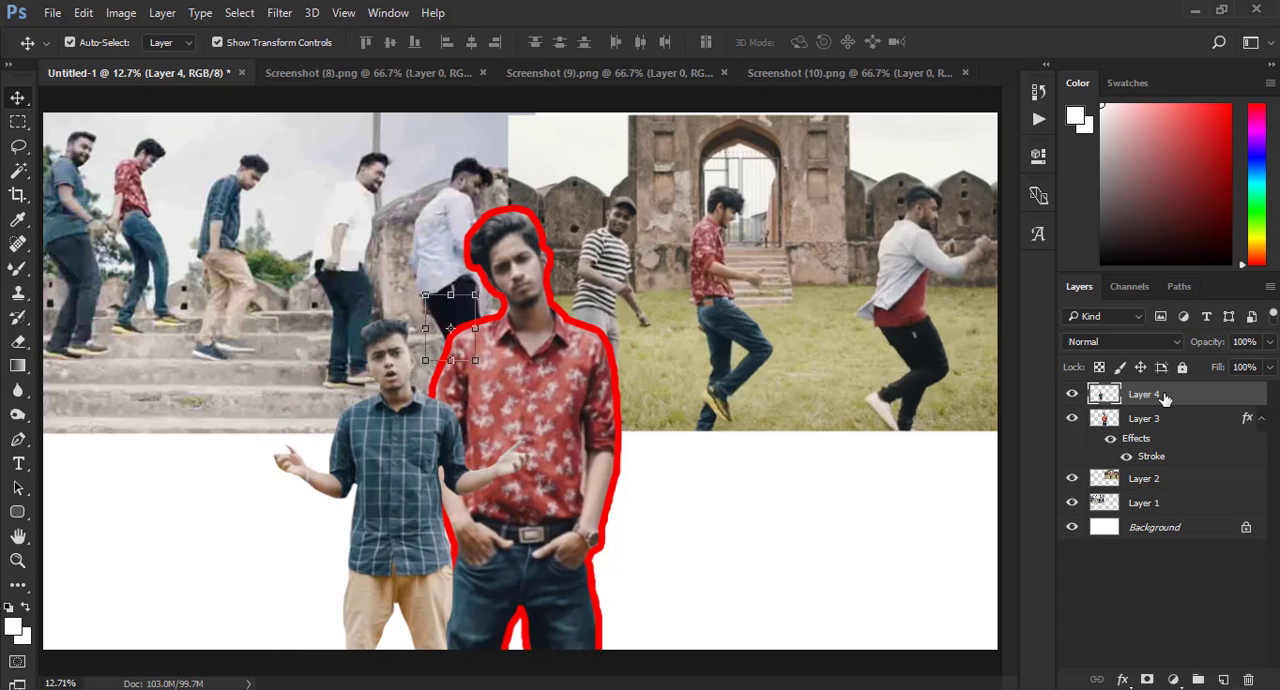
# - Move Layer 4 below Layer 3 and scale the checked-shirt cutout up to about 113%, tucked behind the red-shirt cutout
pyautogui.moveTo(1166, 400); pyautogui.dragTo(1170, 464)
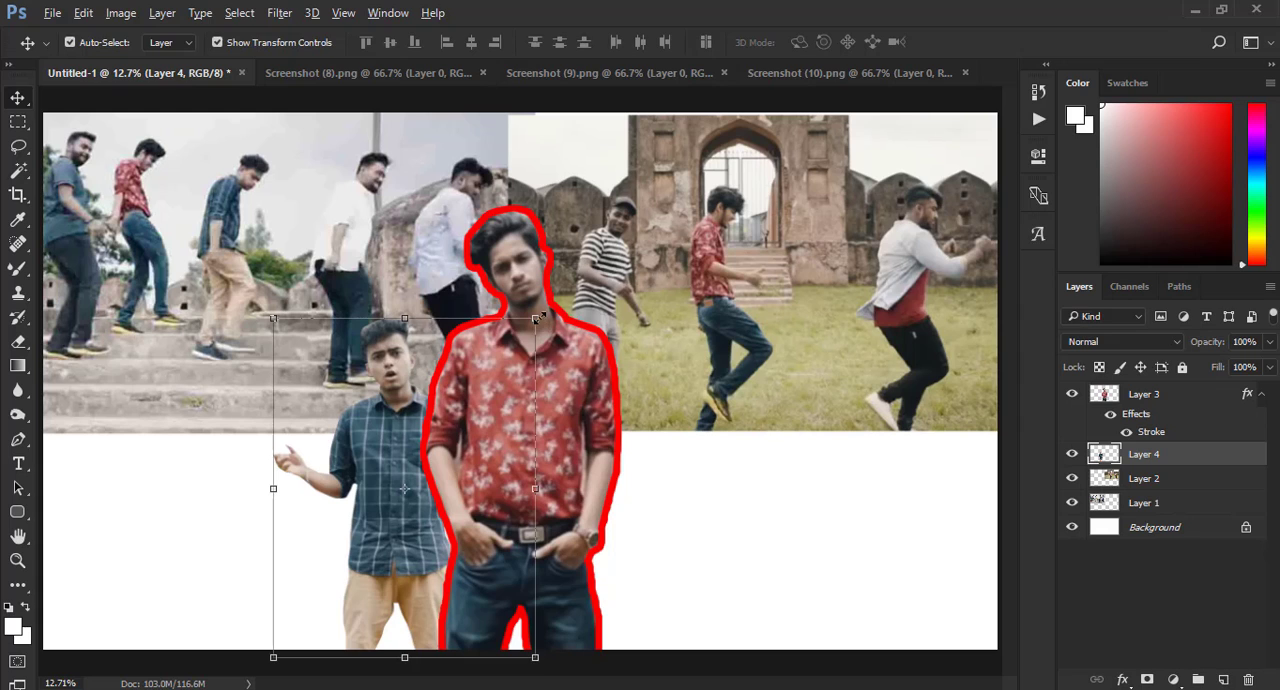
pyautogui.moveTo(539, 317); pyautogui.dragTo(553, 295)
pyautogui.moveTo(408, 380)
pyautogui.mouseDown()
pyautogui.moveTo(362, 377)
pyautogui.moveTo(405, 387)
pyautogui.moveTo(398, 367)
pyautogui.moveTo(410, 378)
pyautogui.mouseUp()
pyautogui.click(829, 42)
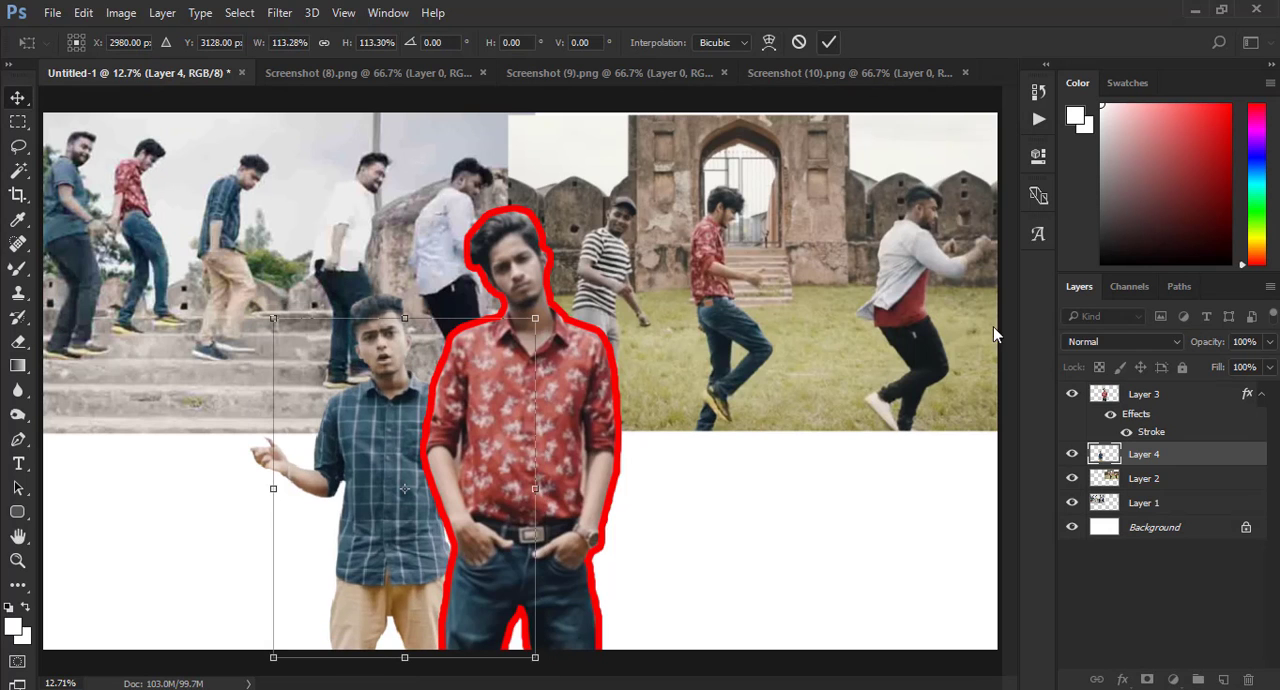
# - Add a red outside stroke of 54 px to the checked-shirt cutout on Layer 4
pyautogui.rightClick(1140, 456)
pyautogui.click(835, 124)
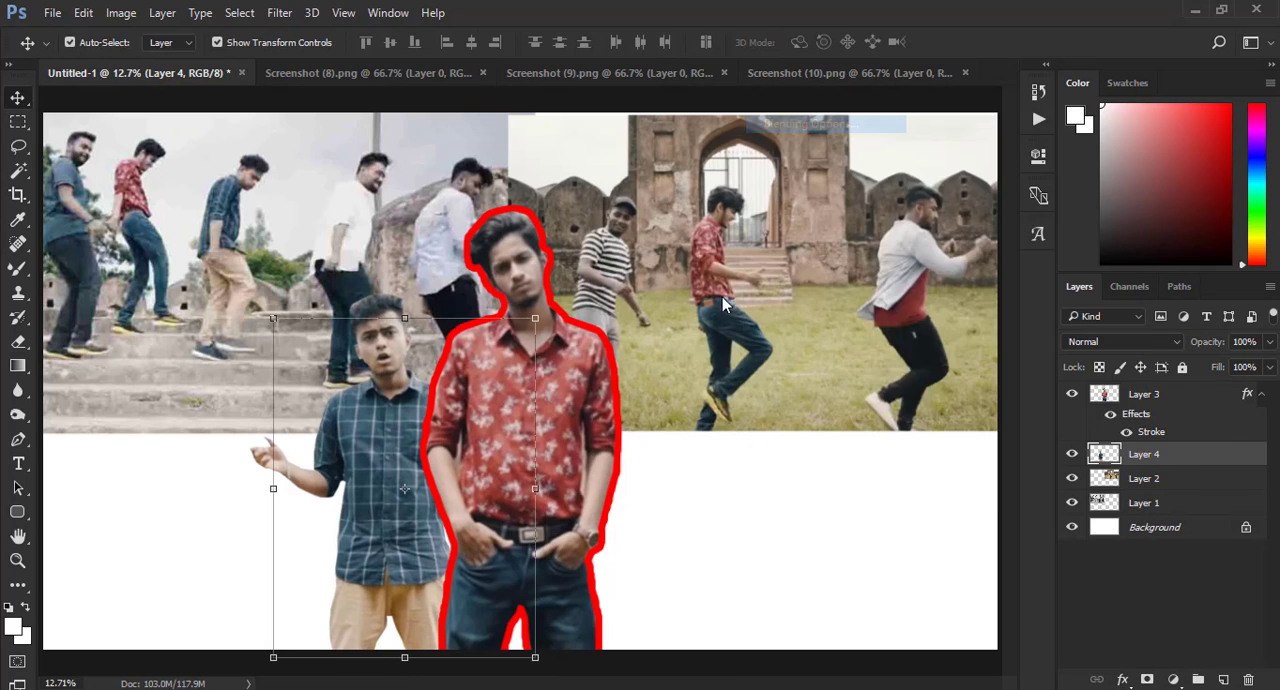
pyautogui.click(318, 245)
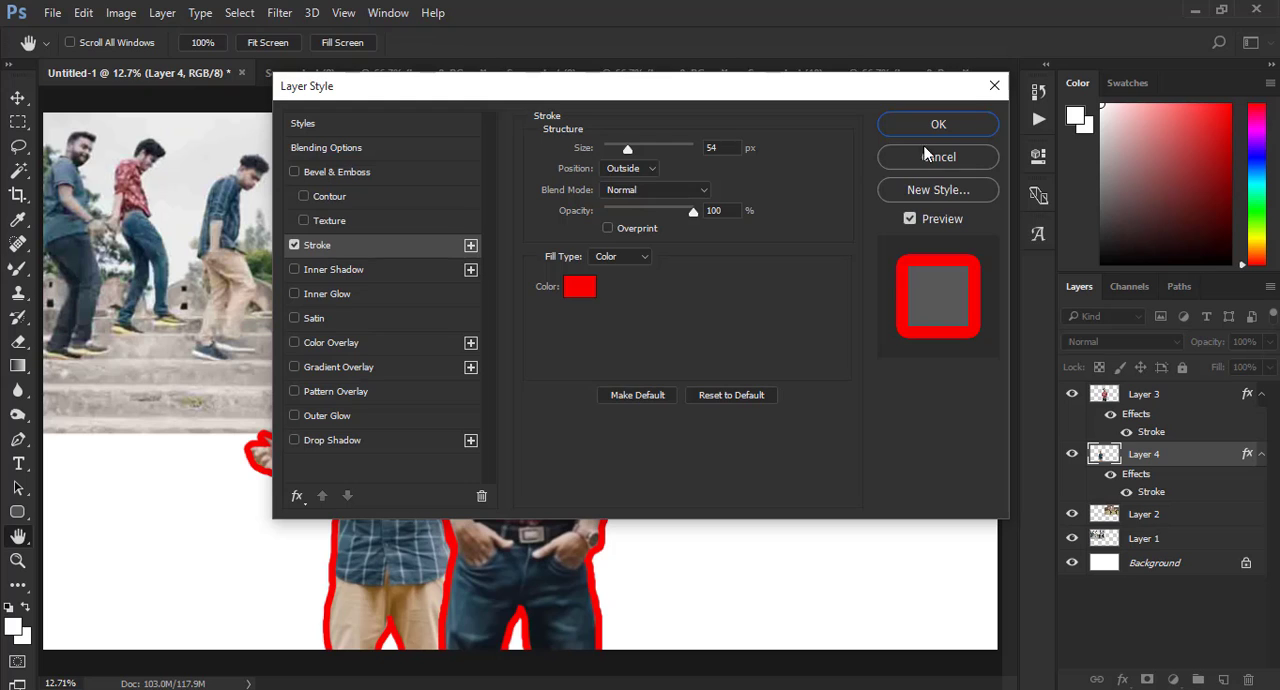
pyautogui.click(936, 124)
# - Bring the polo-shirt cutout from Screenshot (9) into Untitled-1 and scale it to about 523%, right of the red-shirt cutout
pyautogui.click(596, 66)
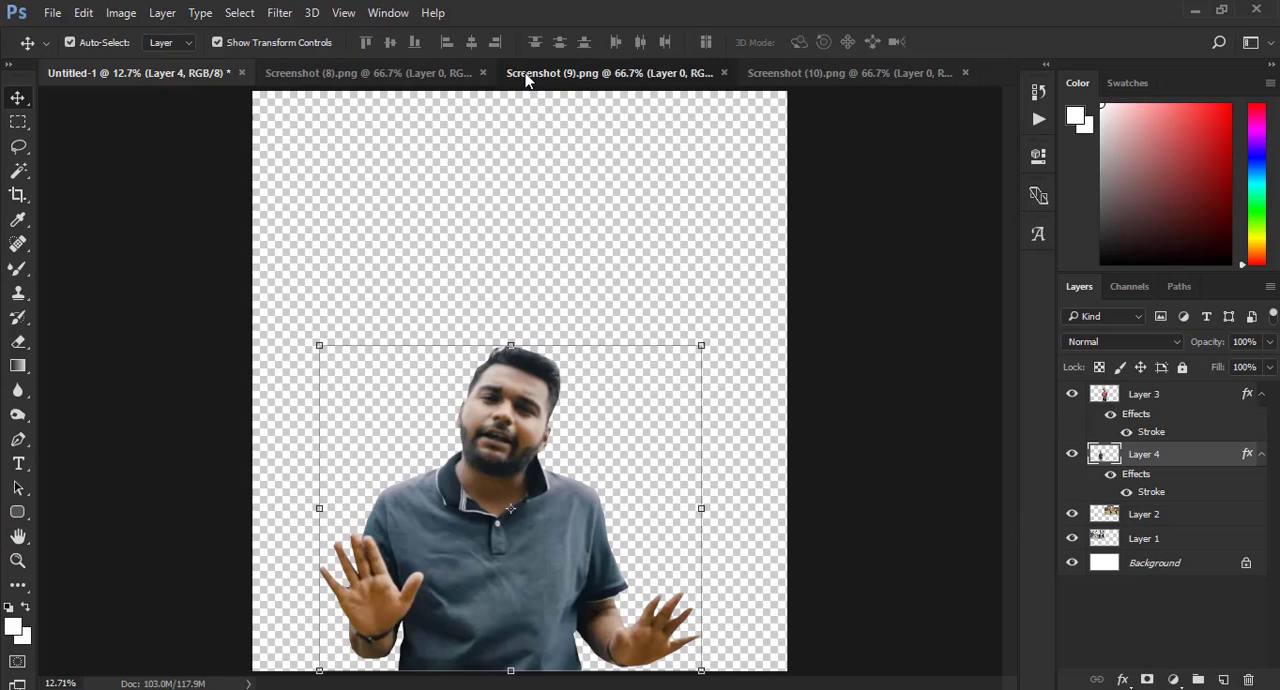
pyautogui.moveTo(450, 387); pyautogui.dragTo(776, 272)
pyautogui.hotkey('ctrl', 't')
pyautogui.moveTo(672, 458); pyautogui.dragTo(717, 466)
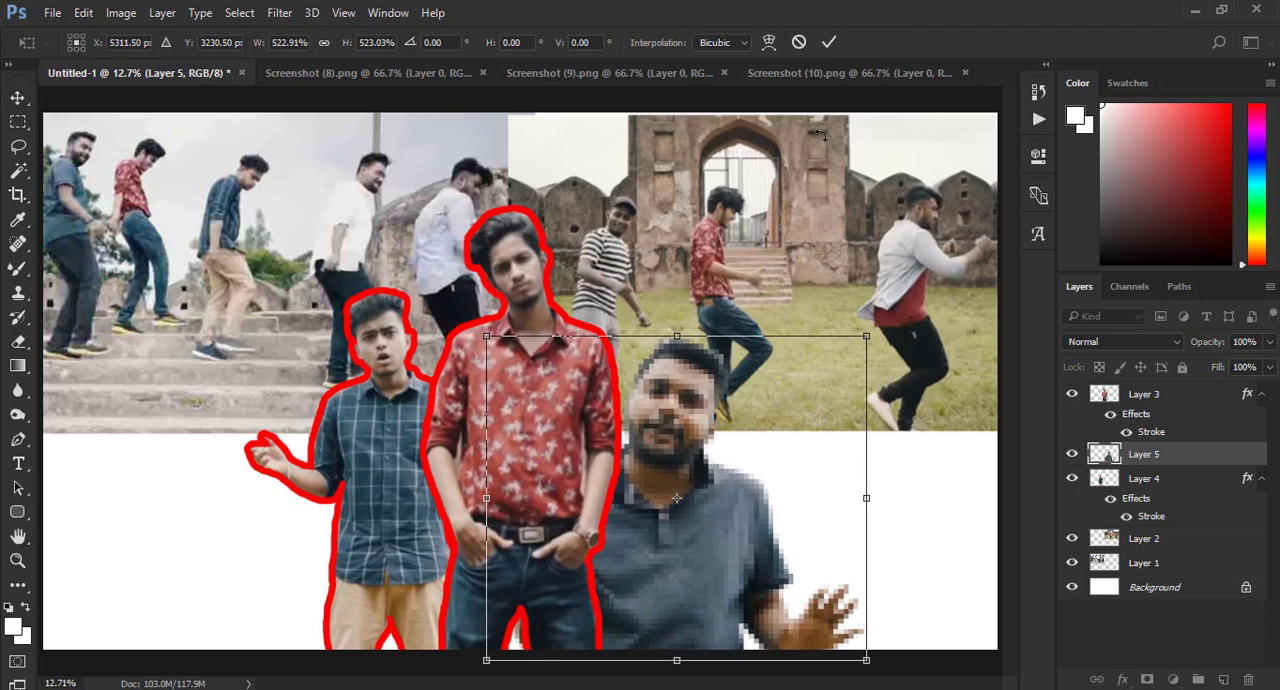
pyautogui.click(829, 40)
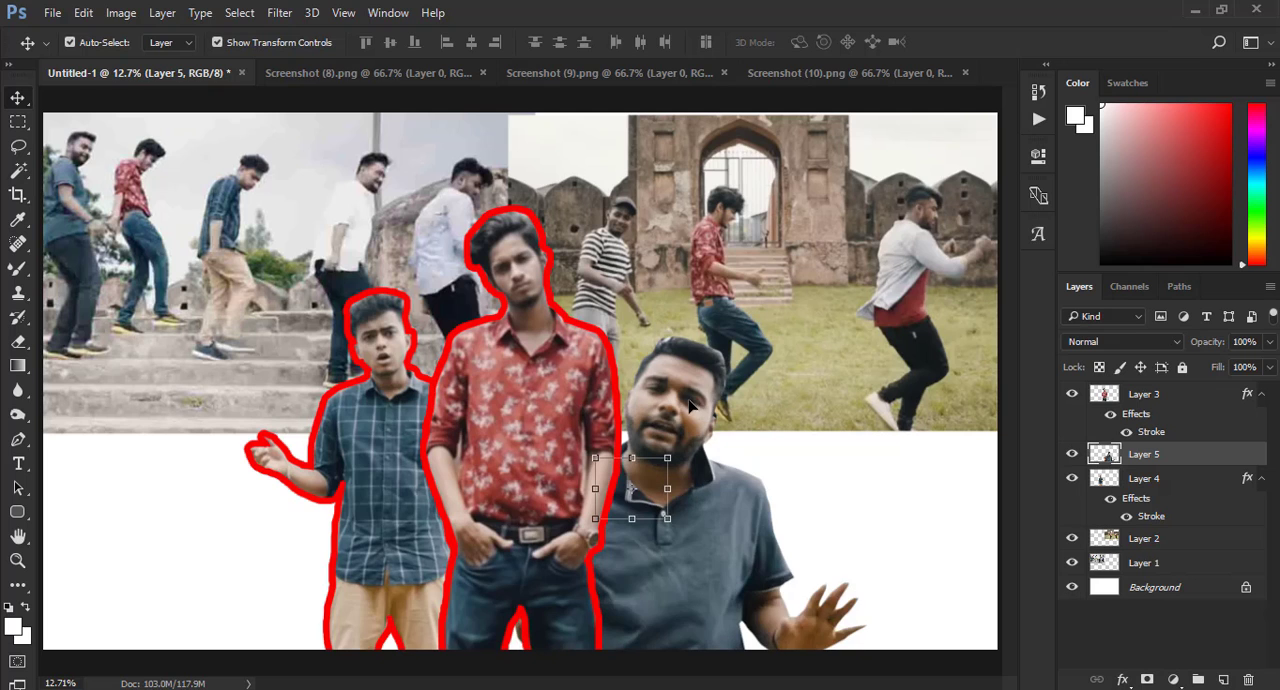
# - Add a red outside stroke of 54 px to the polo-shirt cutout on Layer 5
pyautogui.click(279, 12)
pyautogui.rightClick(1165, 459)
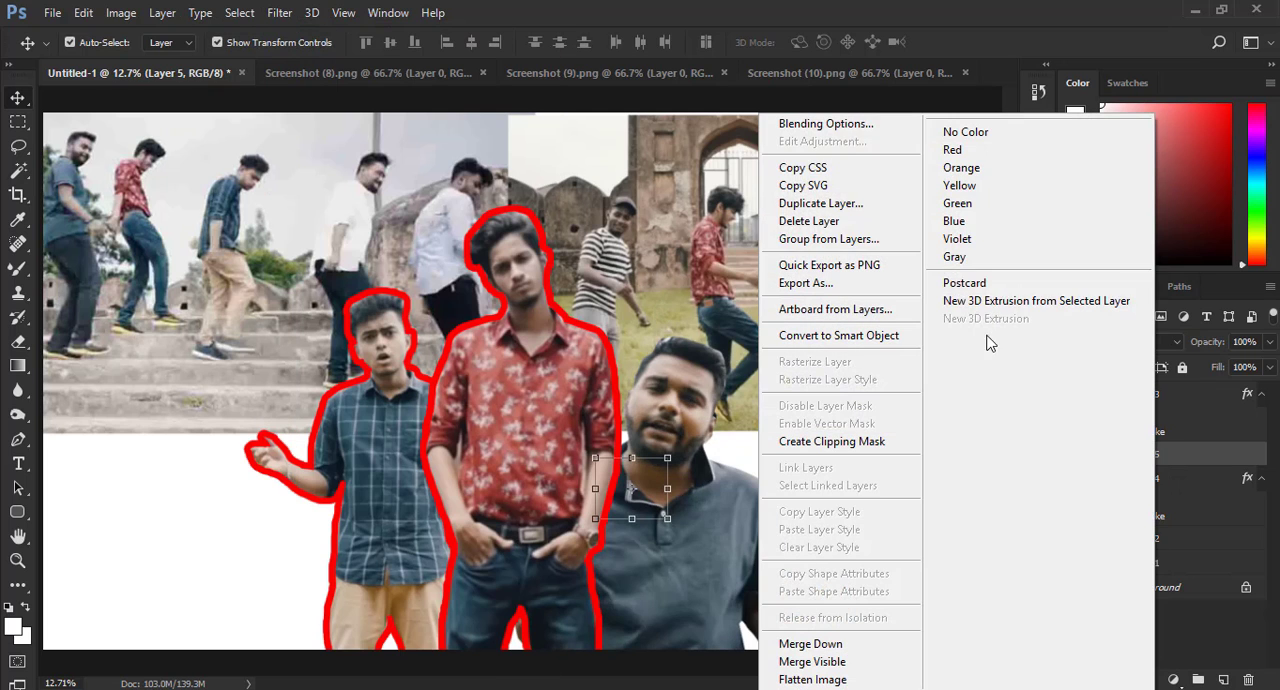
pyautogui.click(860, 130)
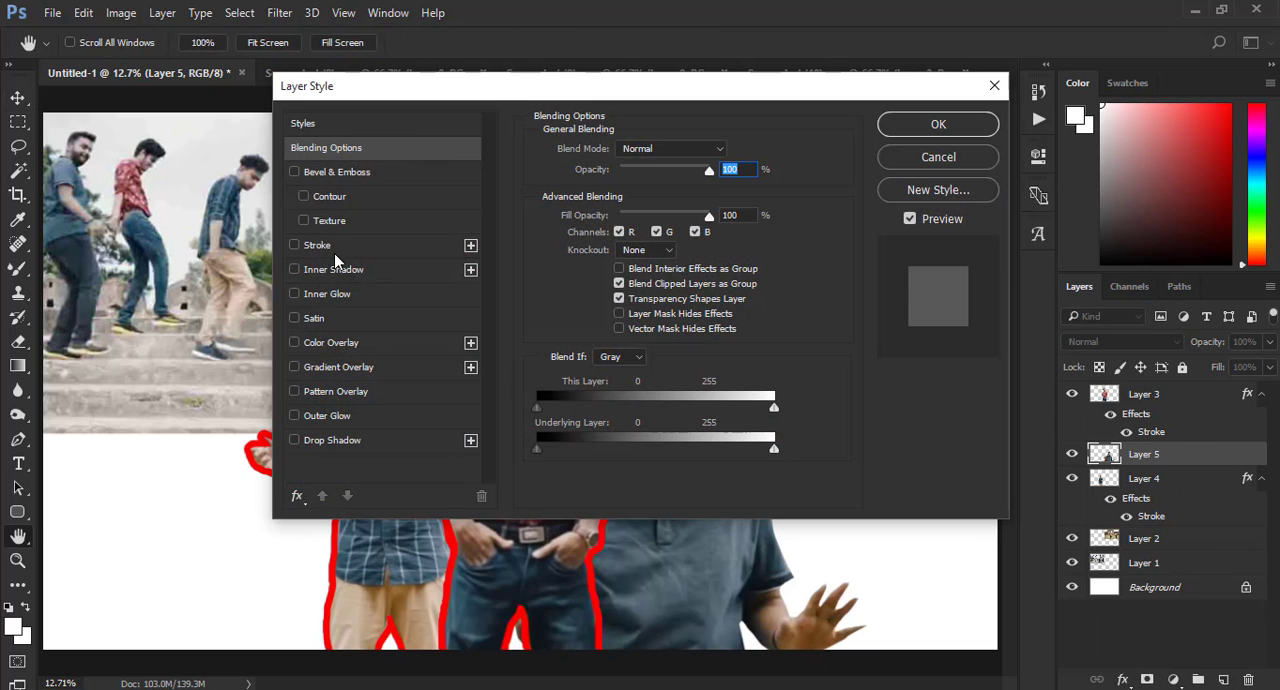
pyautogui.click(318, 245)
pyautogui.click(882, 130)
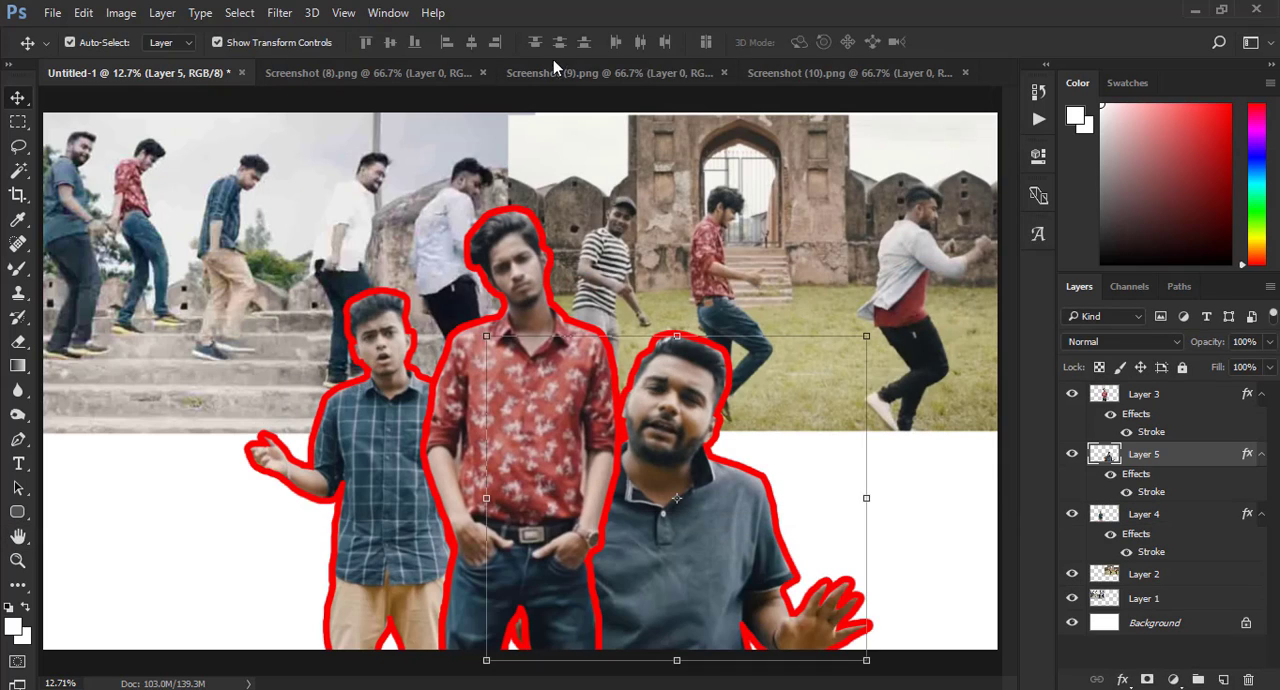
# - Bring the white-shirt cutout from Screenshot (10) into Untitled-1 at about 550%, left of the checked-shirt cutout, with its layer below Layer 4
pyautogui.click(644, 74)
pyautogui.click(783, 76)
pyautogui.moveTo(508, 340); pyautogui.dragTo(364, 216)
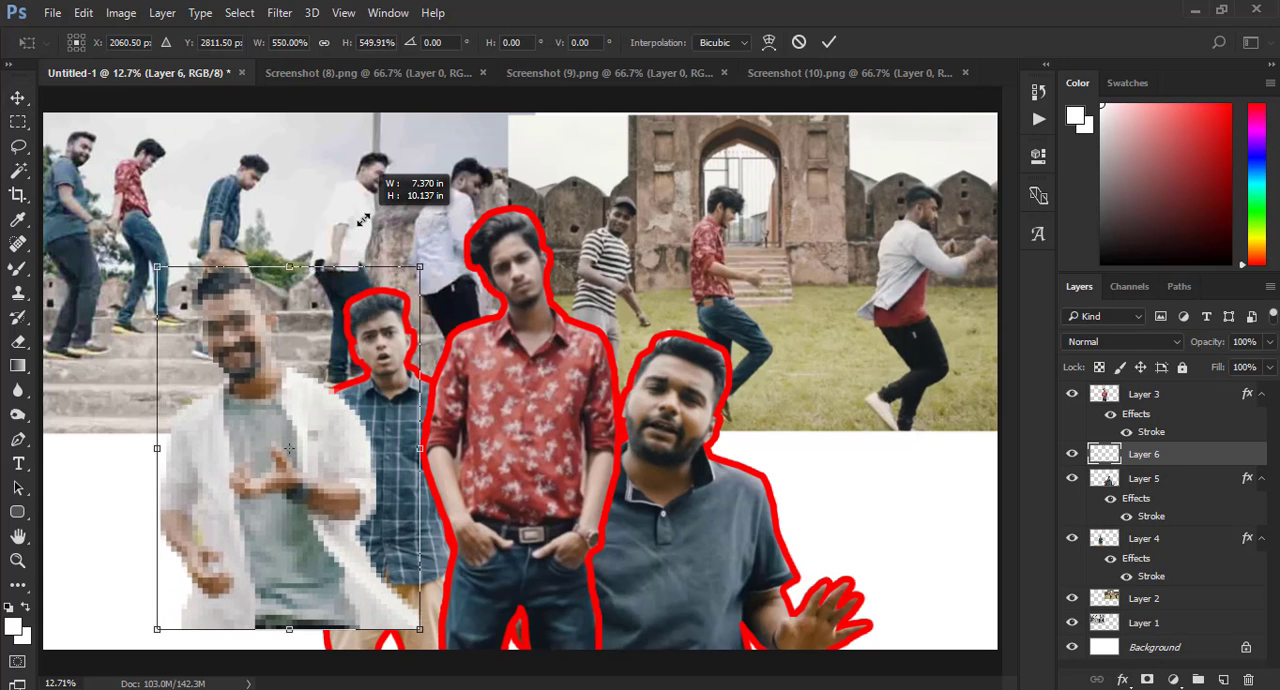
pyautogui.moveTo(294, 366); pyautogui.dragTo(294, 393)
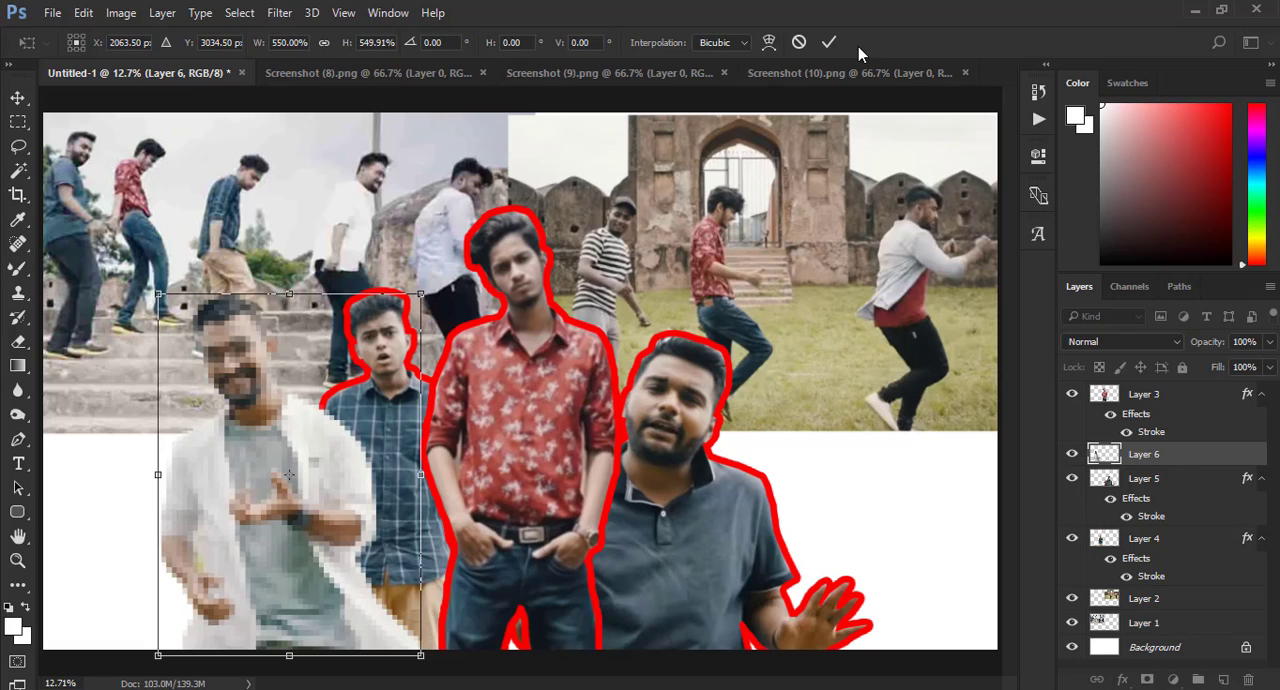
pyautogui.click(829, 42)
pyautogui.moveTo(1174, 457); pyautogui.dragTo(1150, 585)
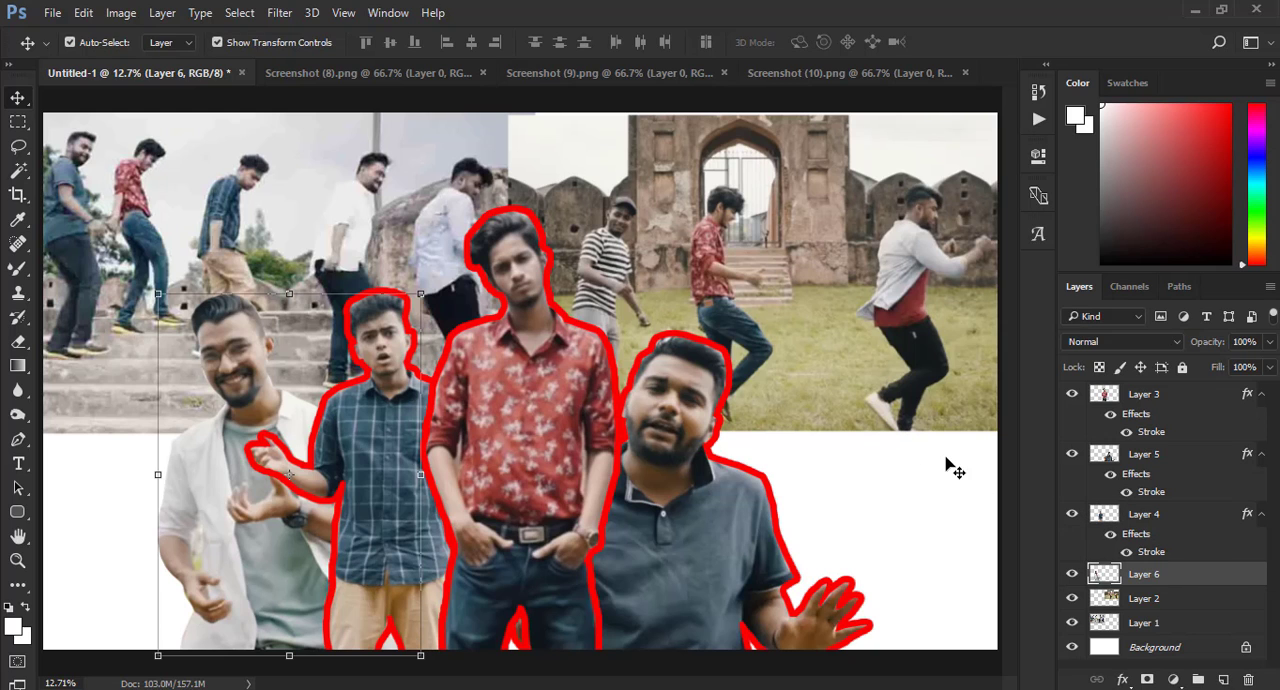
# - Add a red outside stroke of 54 px to the white-shirt cutout on Layer 6
pyautogui.rightClick(1145, 578)
pyautogui.click(794, 127)
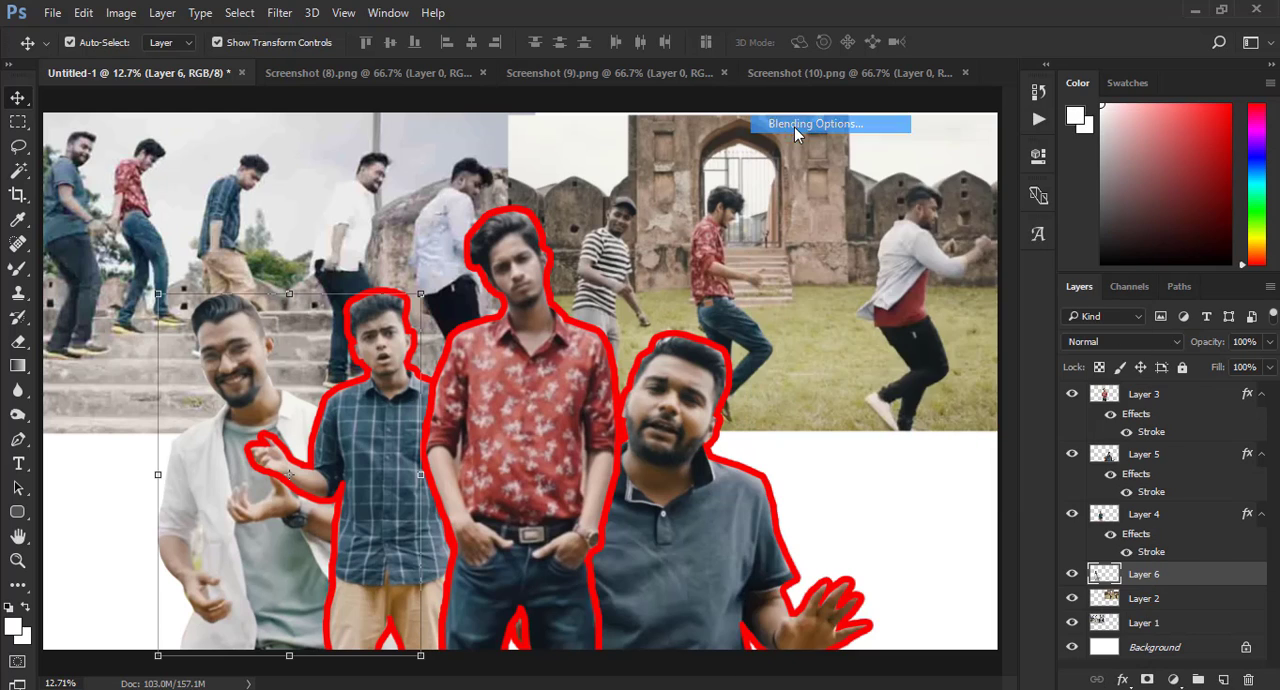
pyautogui.click(317, 247)
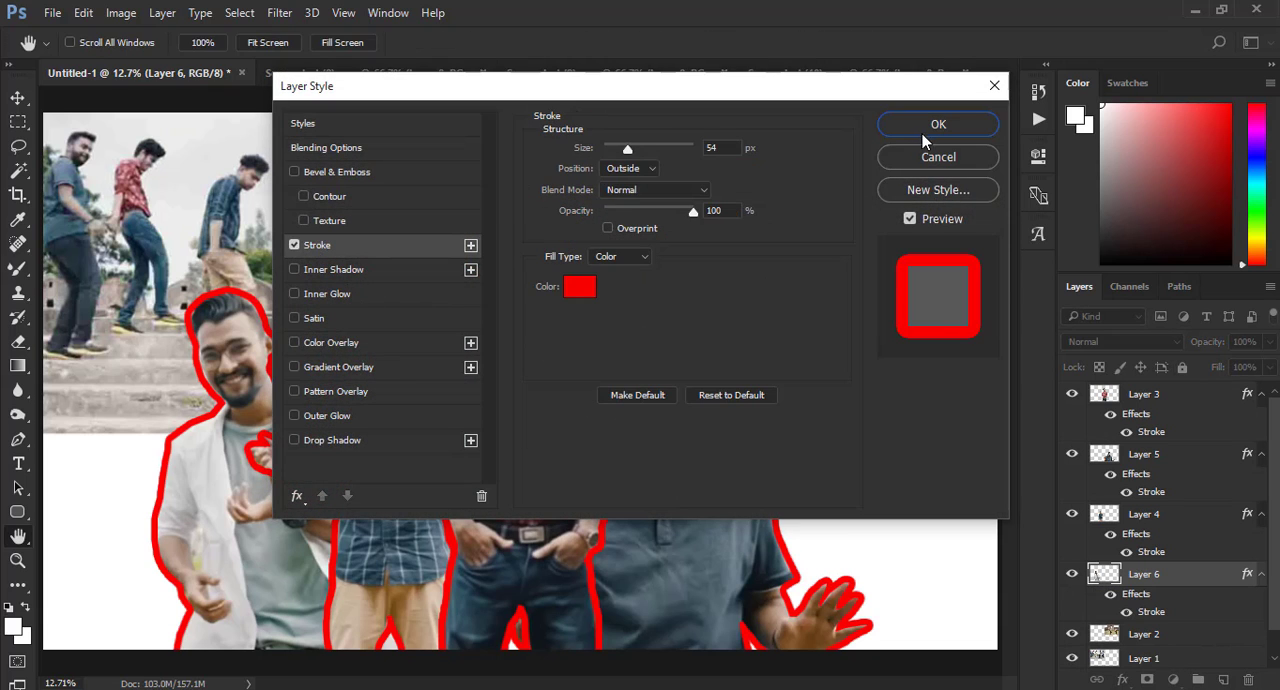
pyautogui.click(930, 128)
# - Scale the white-shirt cutout down to about 89% and seat it on the canvas's lower edge
pyautogui.moveTo(416, 294); pyautogui.dragTo(405, 314)
pyautogui.moveTo(282, 421); pyautogui.dragTo(282, 434)
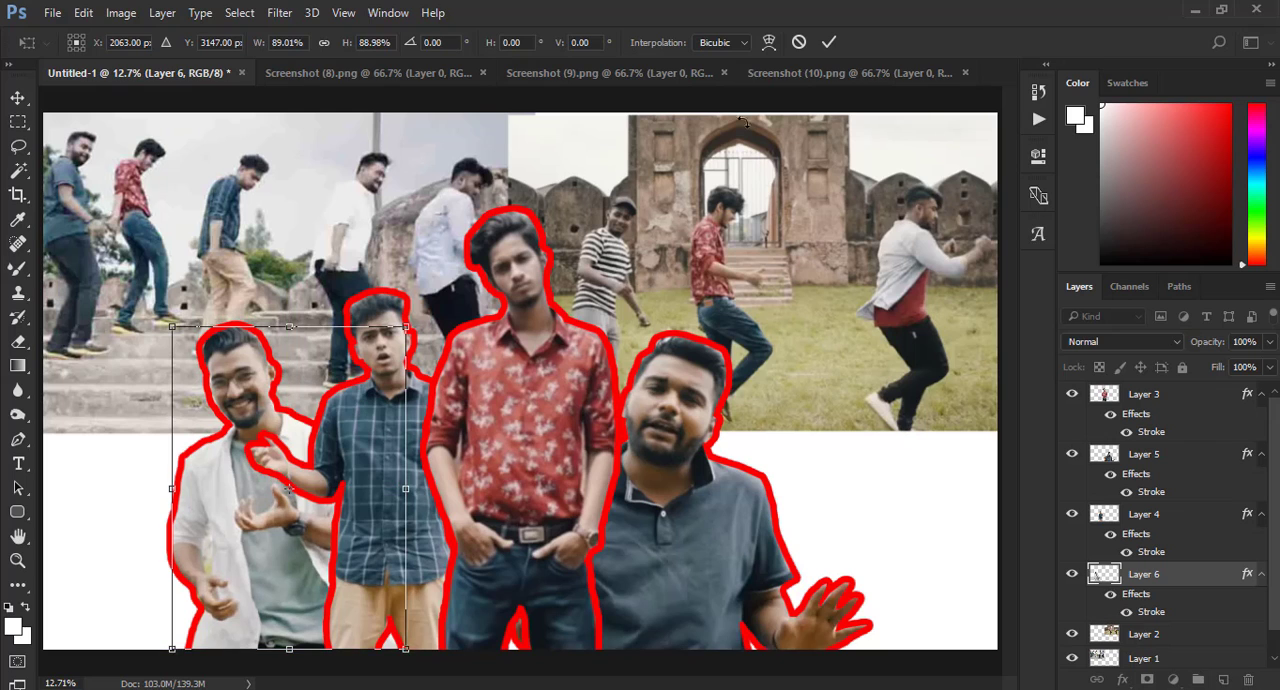
pyautogui.click(829, 42)
# - Enlarge the polo-shirt cutout on Layer 5 to about 115% and shift it slightly right and up
pyautogui.click(692, 382)
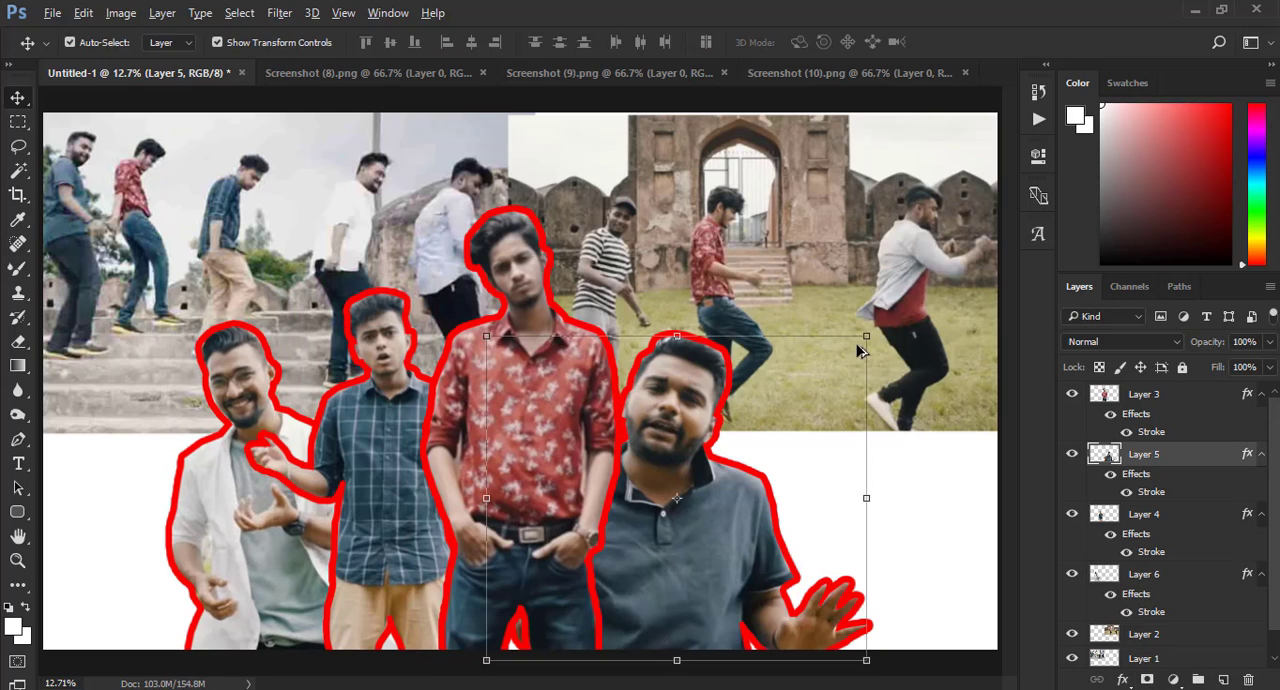
pyautogui.moveTo(867, 334); pyautogui.dragTo(890, 300)
pyautogui.moveTo(662, 368)
pyautogui.mouseDown()
pyautogui.moveTo(711, 359)
pyautogui.moveTo(678, 356)
pyautogui.mouseUp()
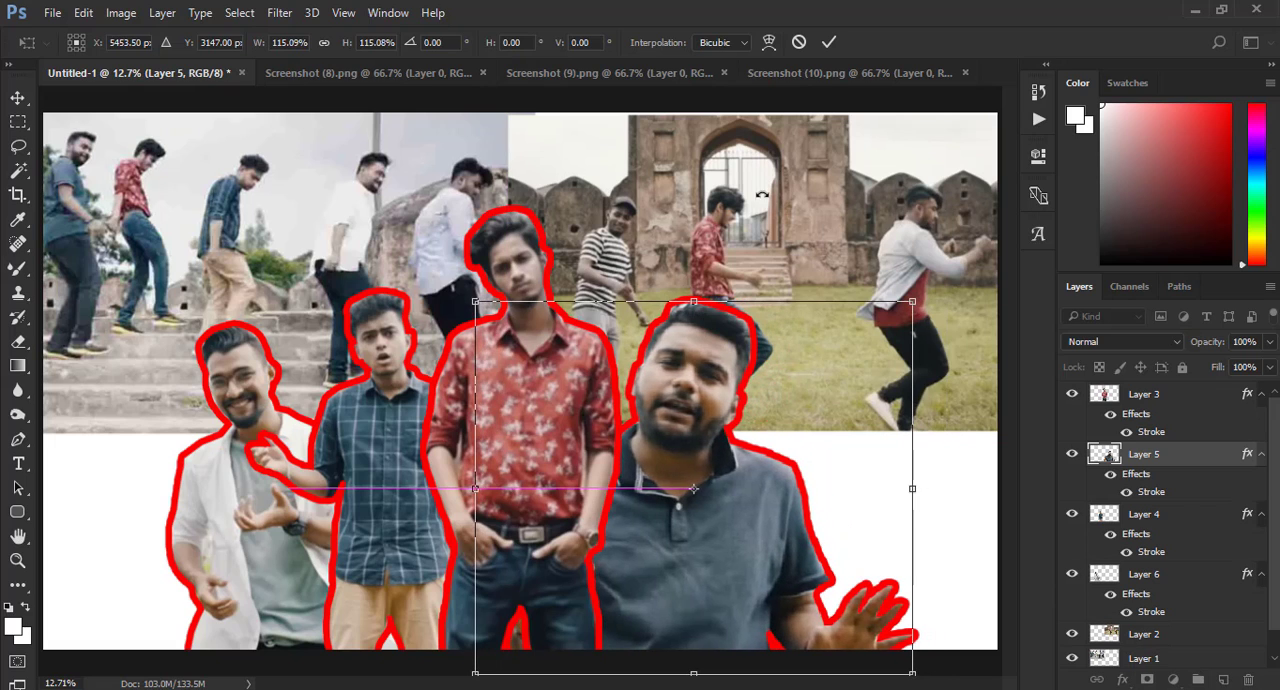
pyautogui.click(829, 42)
# - Merge all visible layers of Untitled-1 into the Background layer
pyautogui.scroll(-1, 1210, 516)
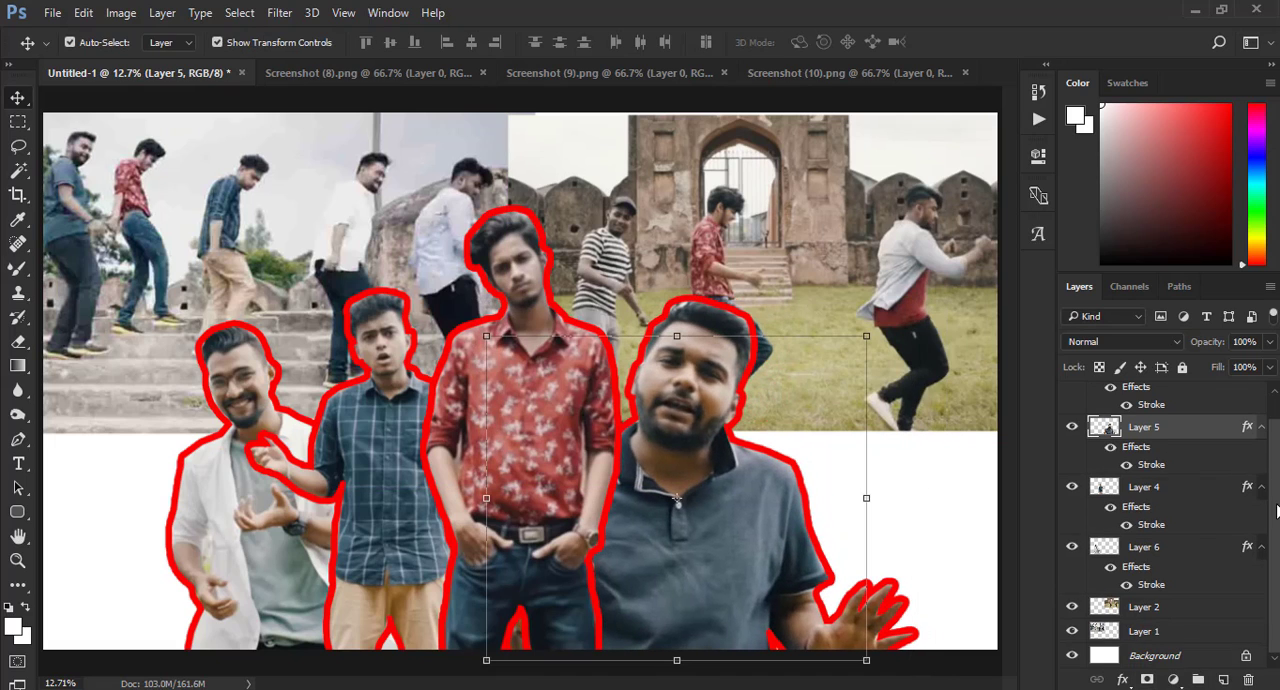
pyautogui.scroll(1, 1210, 516)
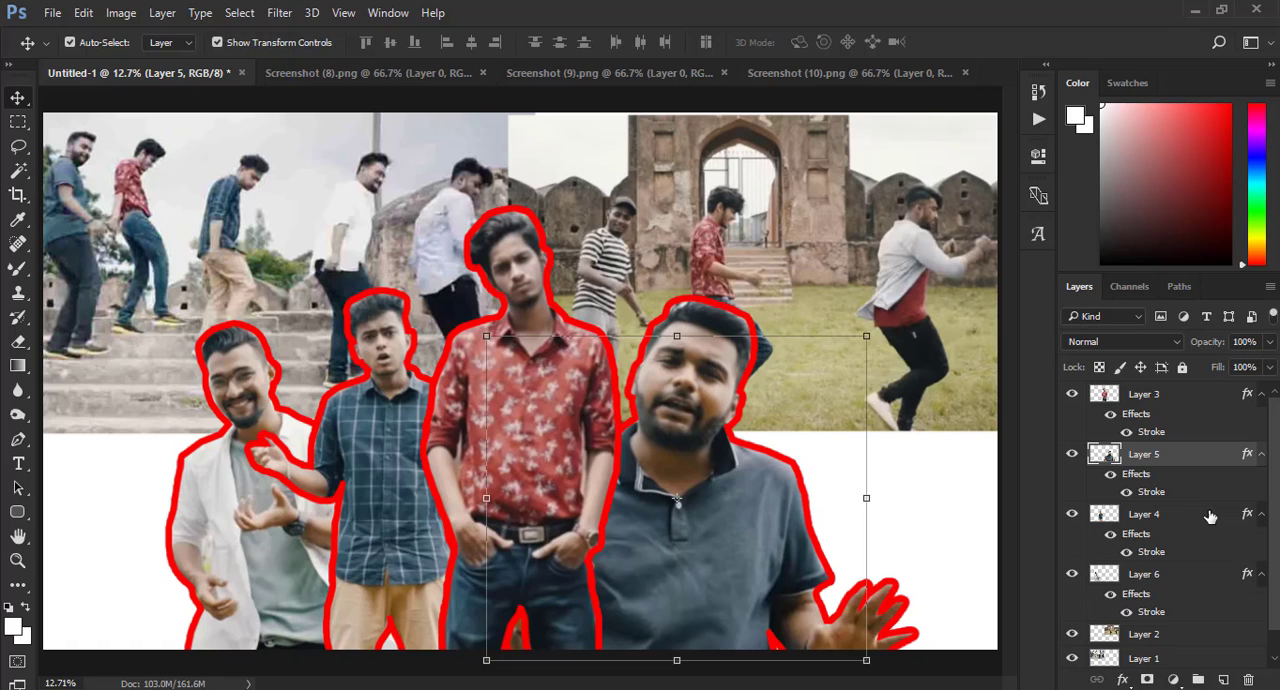
pyautogui.scroll(-1, 1207, 597)
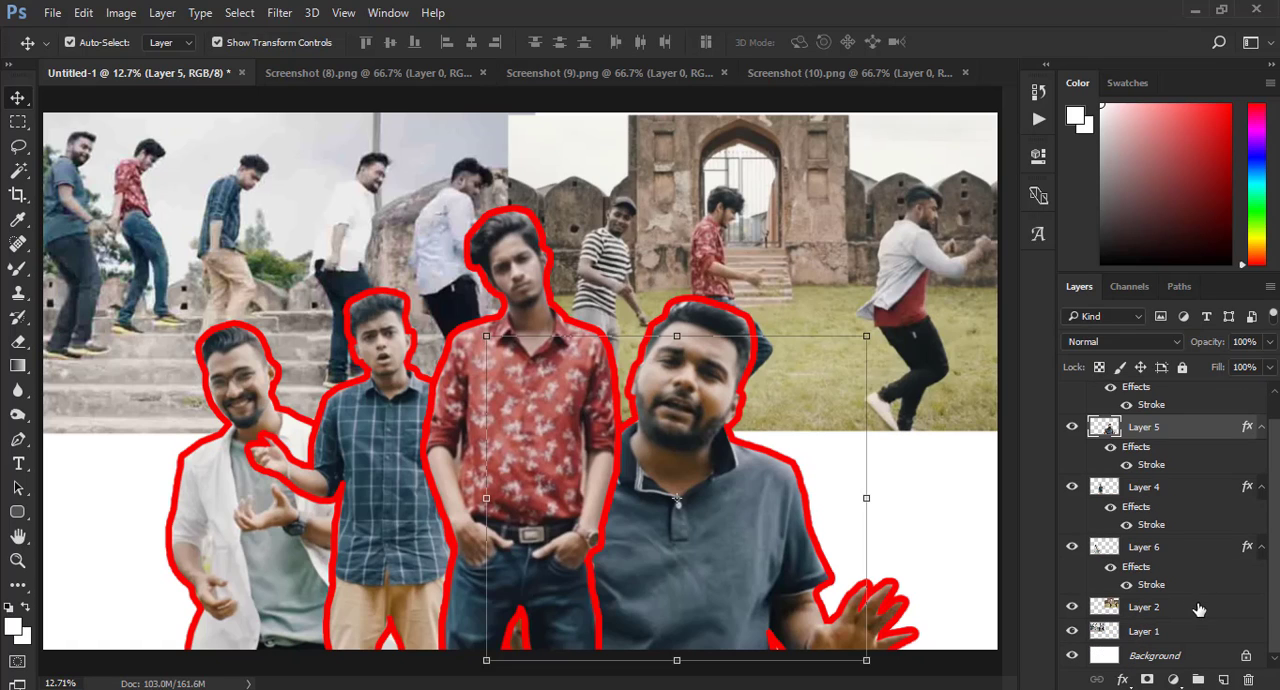
pyautogui.click(1165, 655)
pyautogui.rightClick(1165, 655)
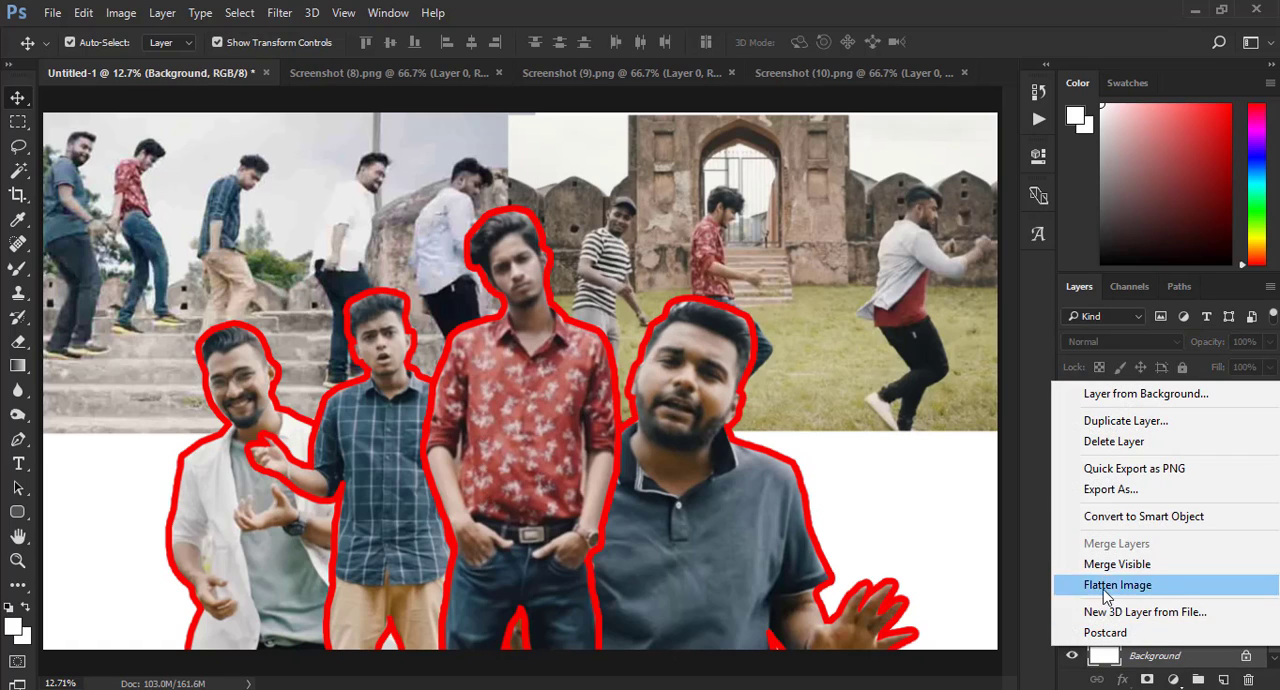
pyautogui.click(1112, 565)
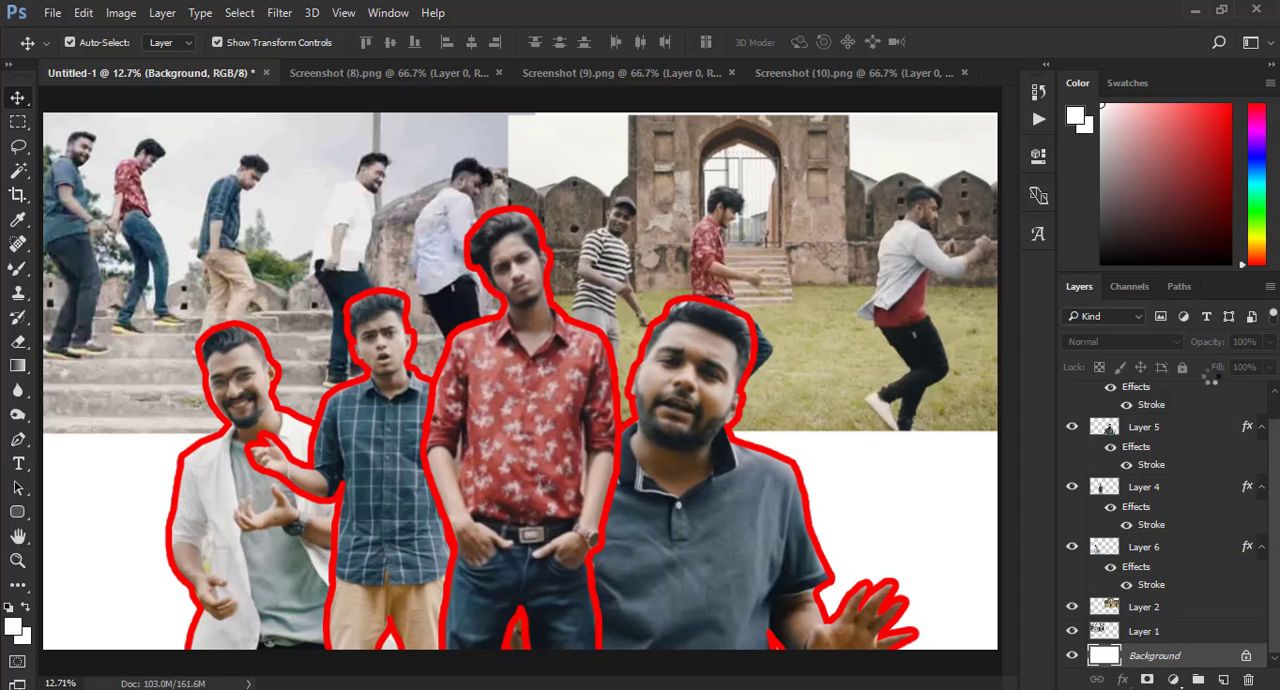
# - Close the Screenshot (9), Screenshot (8) and Screenshot (10) documents, keeping only Untitled-1 open
pyautogui.click(707, 74)
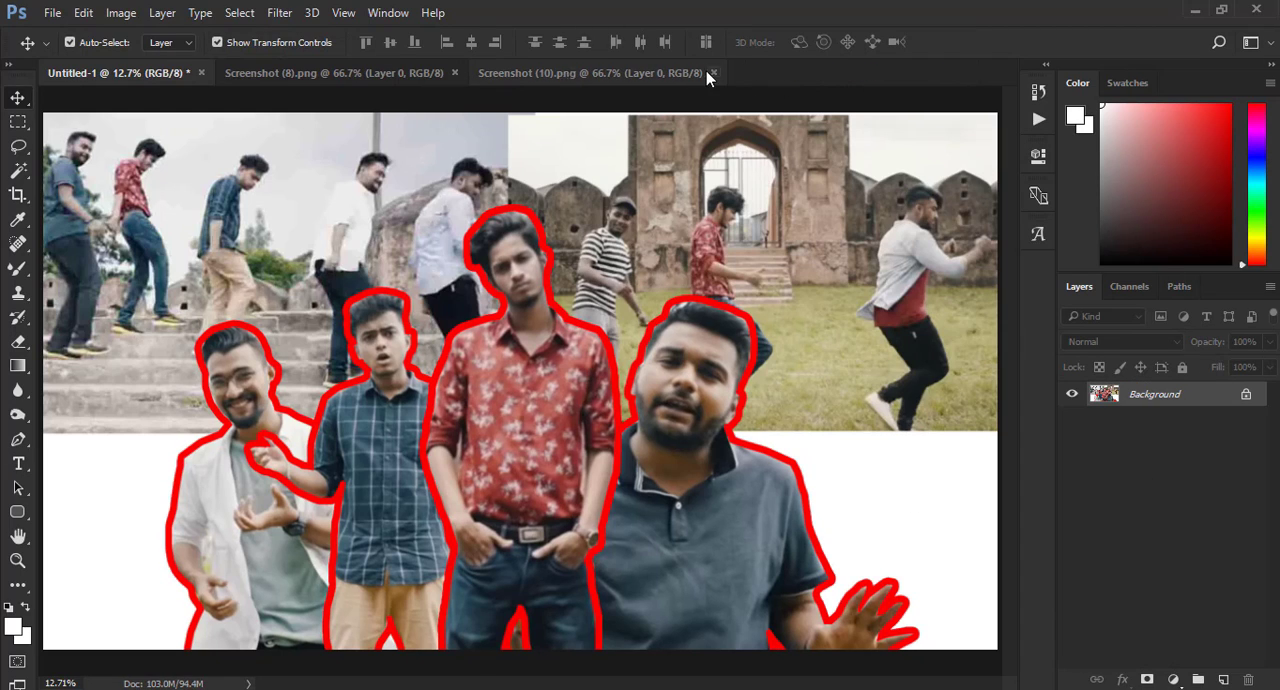
pyautogui.click(456, 73)
pyautogui.click(458, 73)
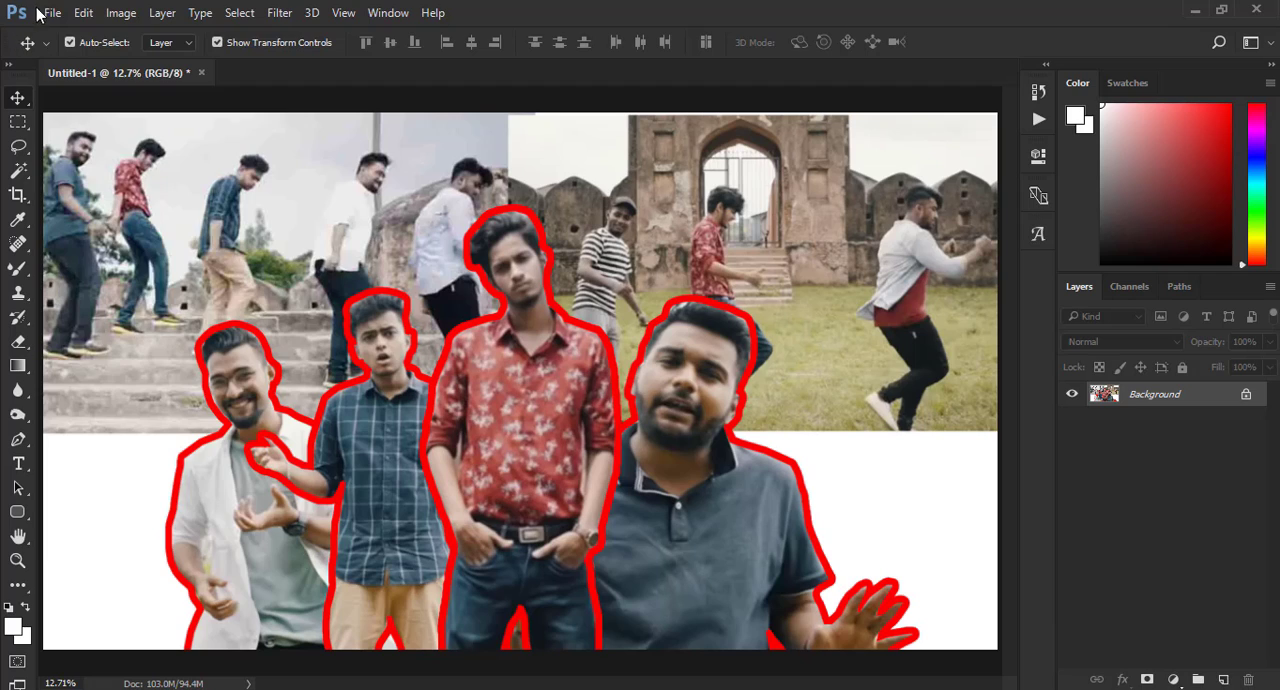
# - Open the mqdefault cutout of the man holding a teacup, the version without the dark background
pyautogui.click(40, 14)
pyautogui.click(83, 49)
pyautogui.click(560, 305)
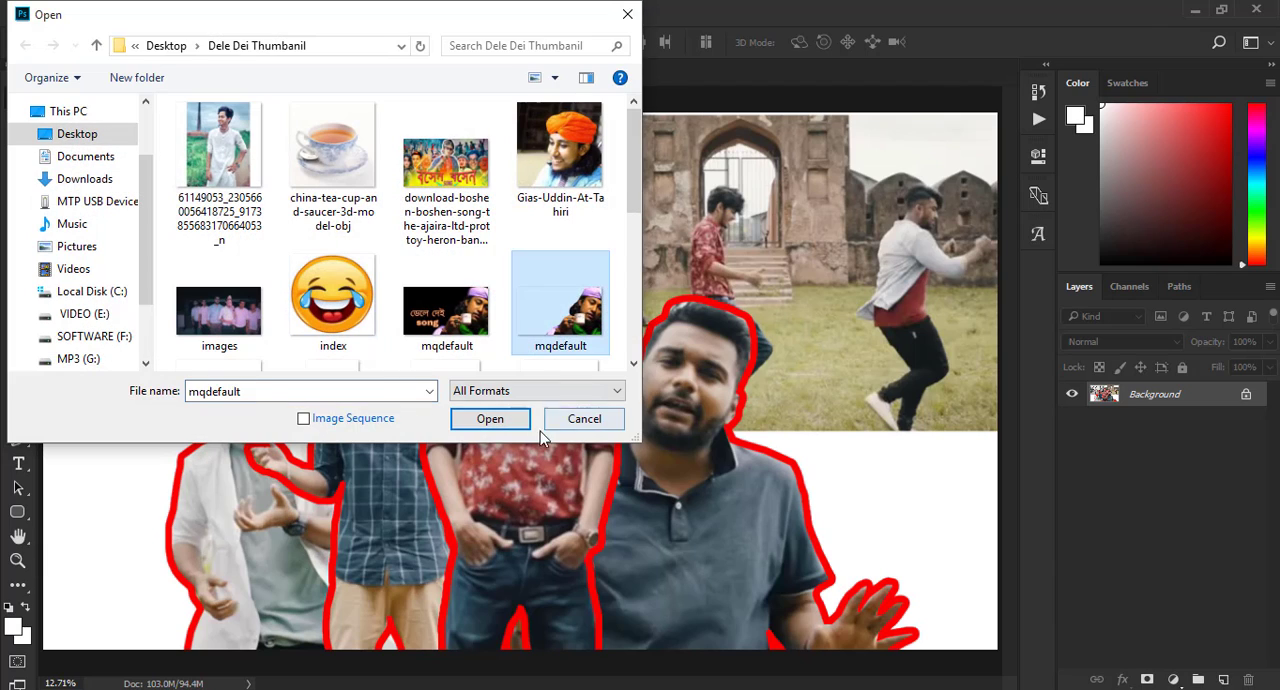
pyautogui.click(500, 419)
# - Bring the teacup cutout into Untitled-1 and scale it to about 1414% in the canvas's lower-right corner
pyautogui.moveTo(456, 366); pyautogui.dragTo(838, 327)
pyautogui.moveTo(779, 445); pyautogui.dragTo(843, 472)
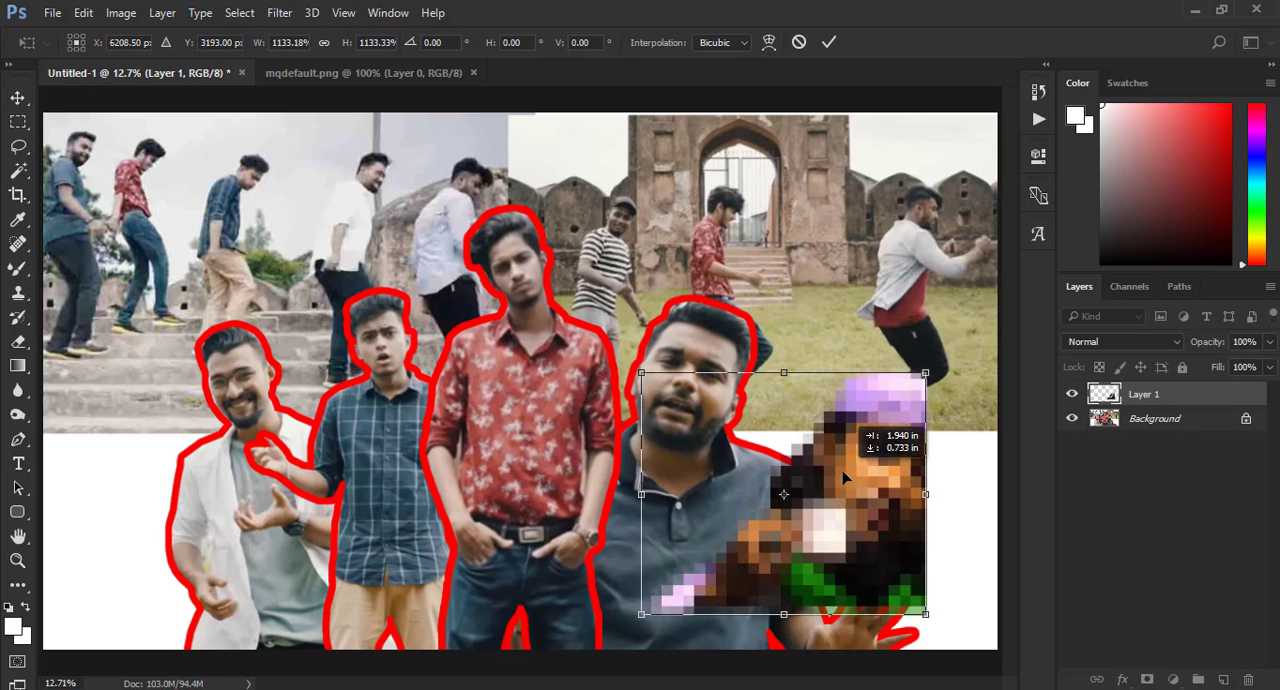
pyautogui.moveTo(925, 373); pyautogui.dragTo(960, 343)
pyautogui.moveTo(922, 424); pyautogui.dragTo(940, 428)
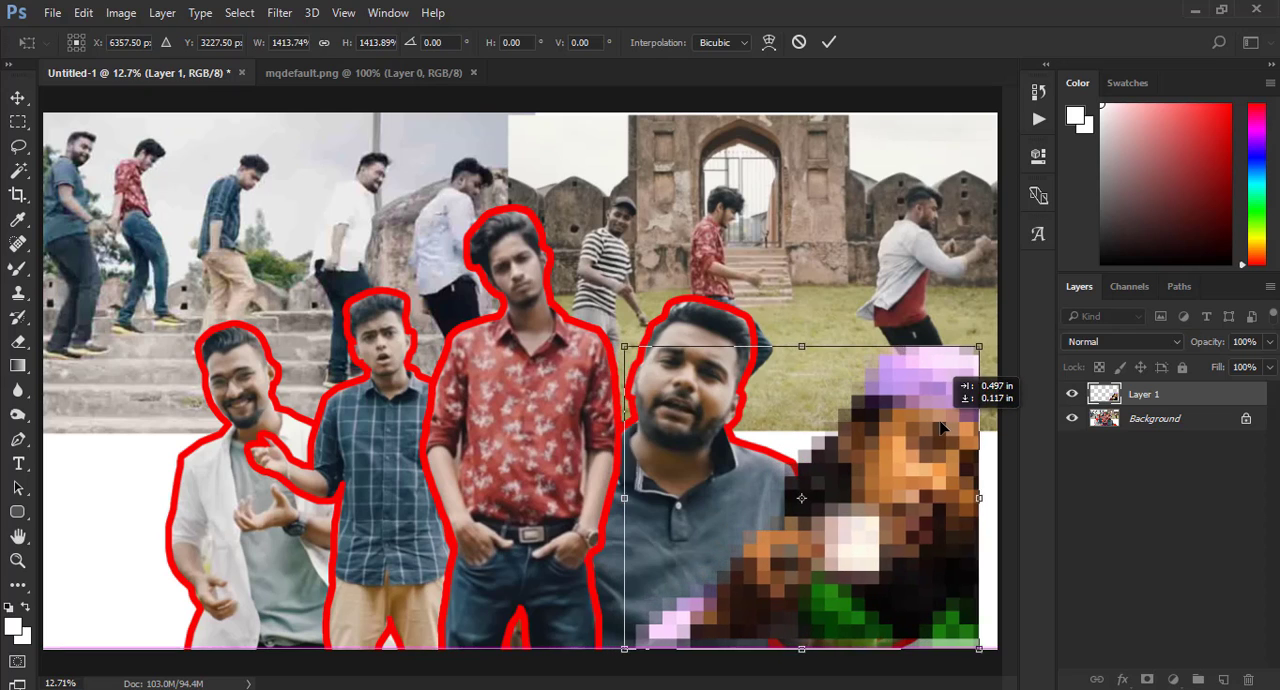
pyautogui.click(829, 42)
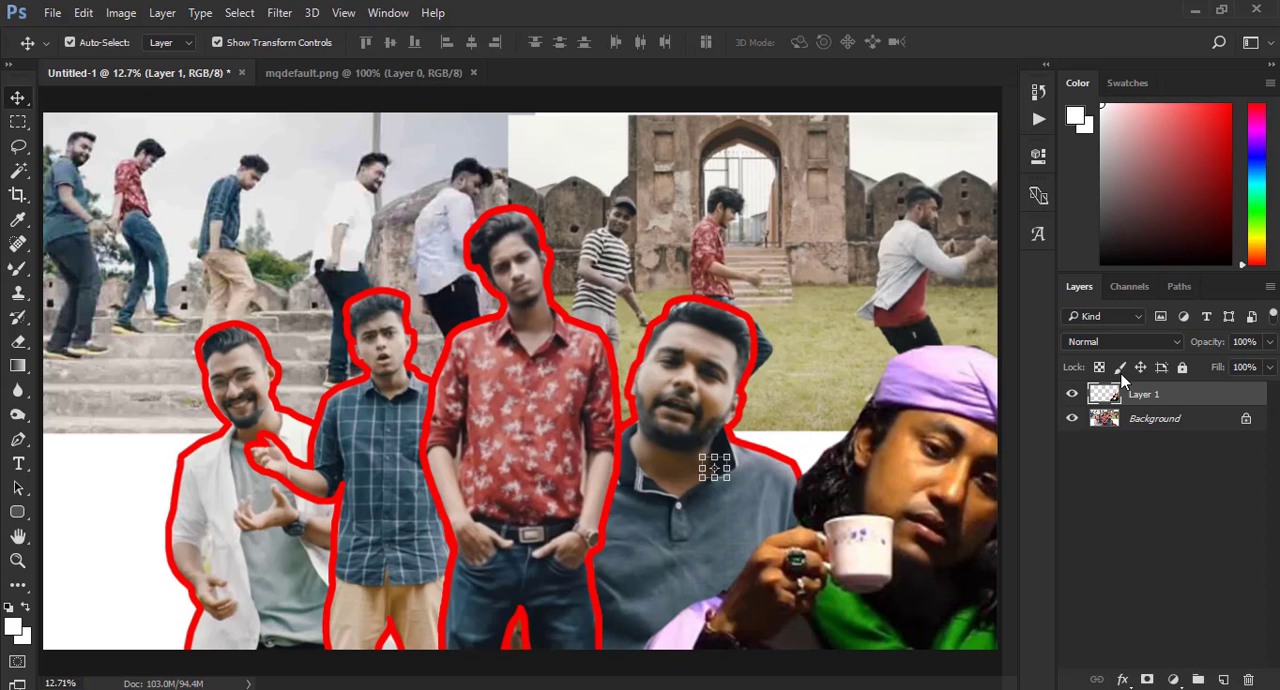
# - Add a 54 px red outside stroke at 100% opacity to the teacup cutout on Layer 1
pyautogui.rightClick(1152, 397)
pyautogui.click(873, 128)
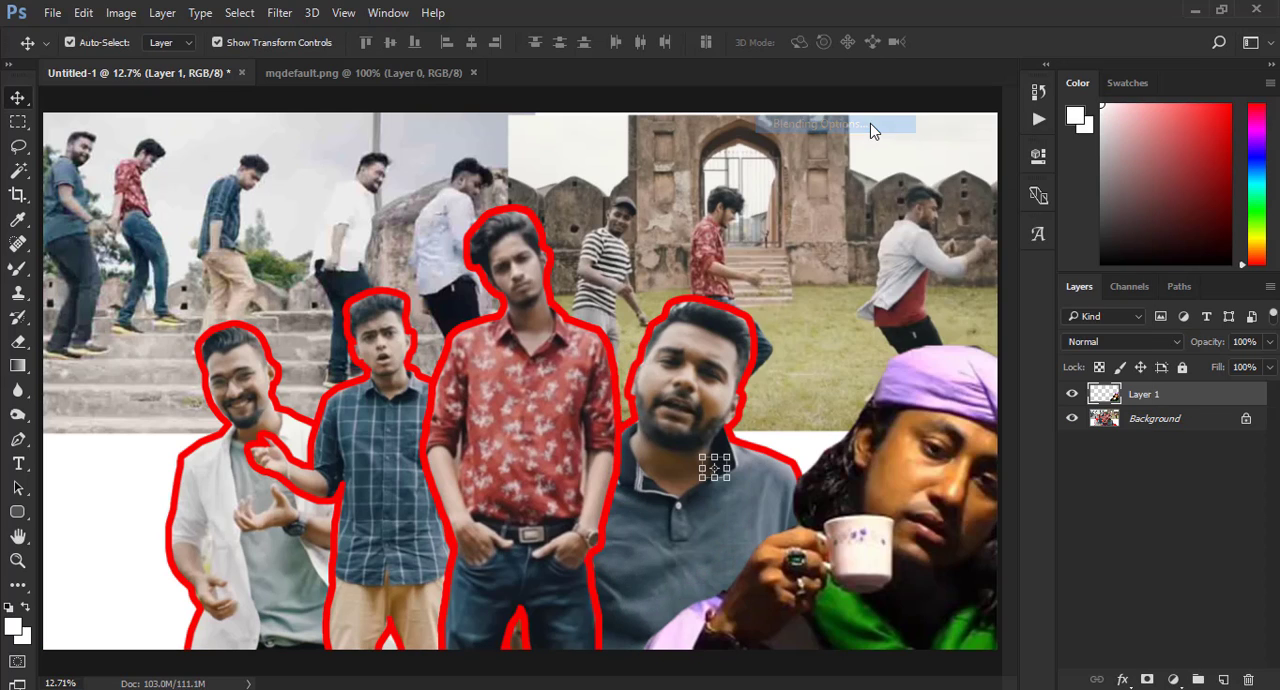
pyautogui.click(317, 246)
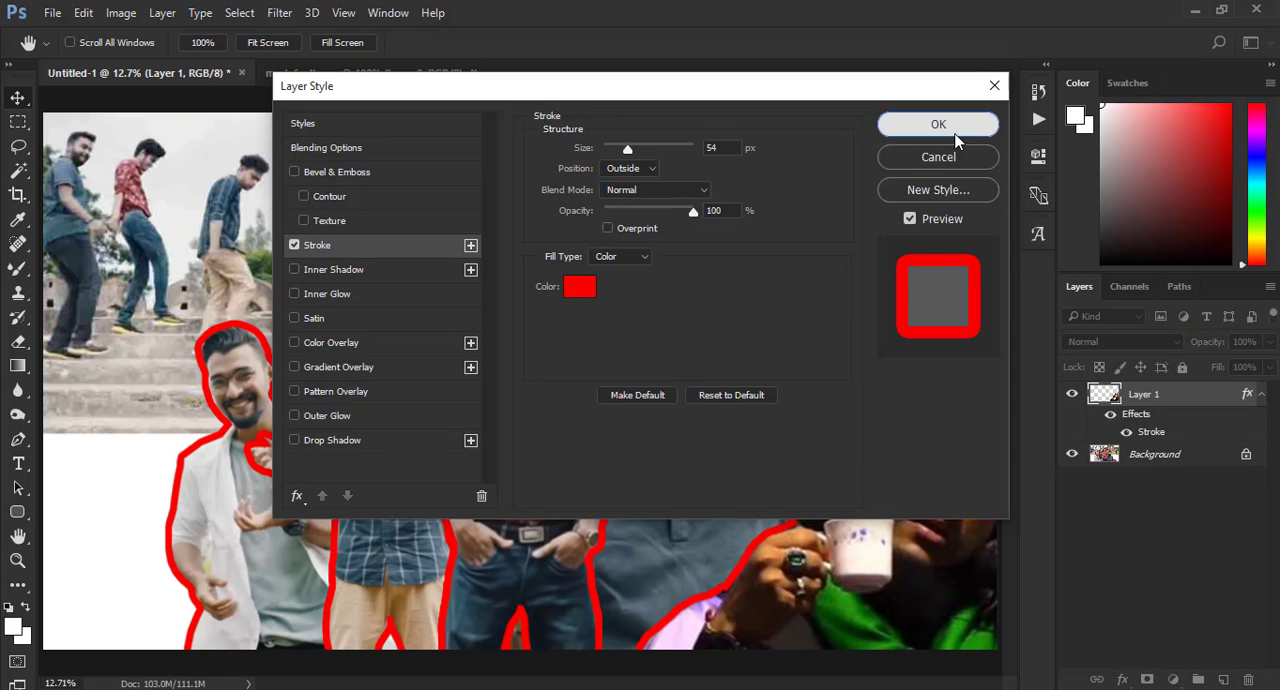
pyautogui.click(938, 124)
# - Duplicate the outlined teacup cutout, flip the copy horizontally and place it in the canvas's lower-left corner
pyautogui.hotkey('ctrl', 'j')
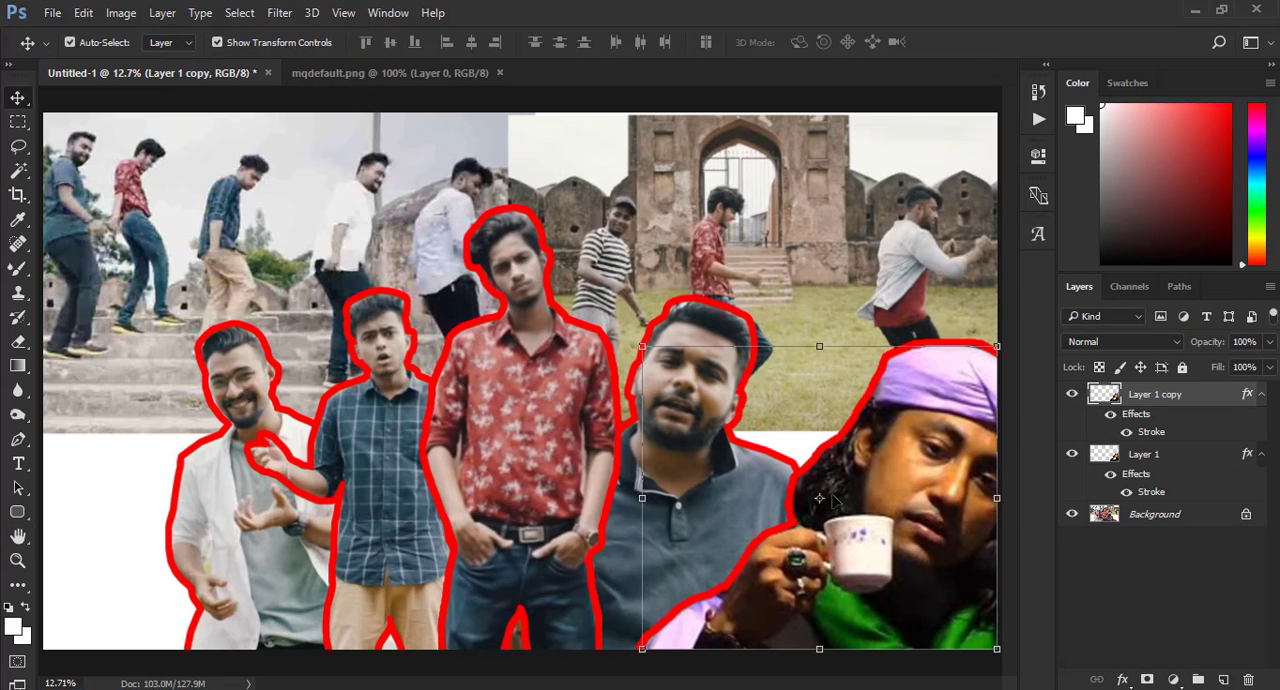
pyautogui.rightClick(819, 489)
pyautogui.hotkey('ctrl', 't')
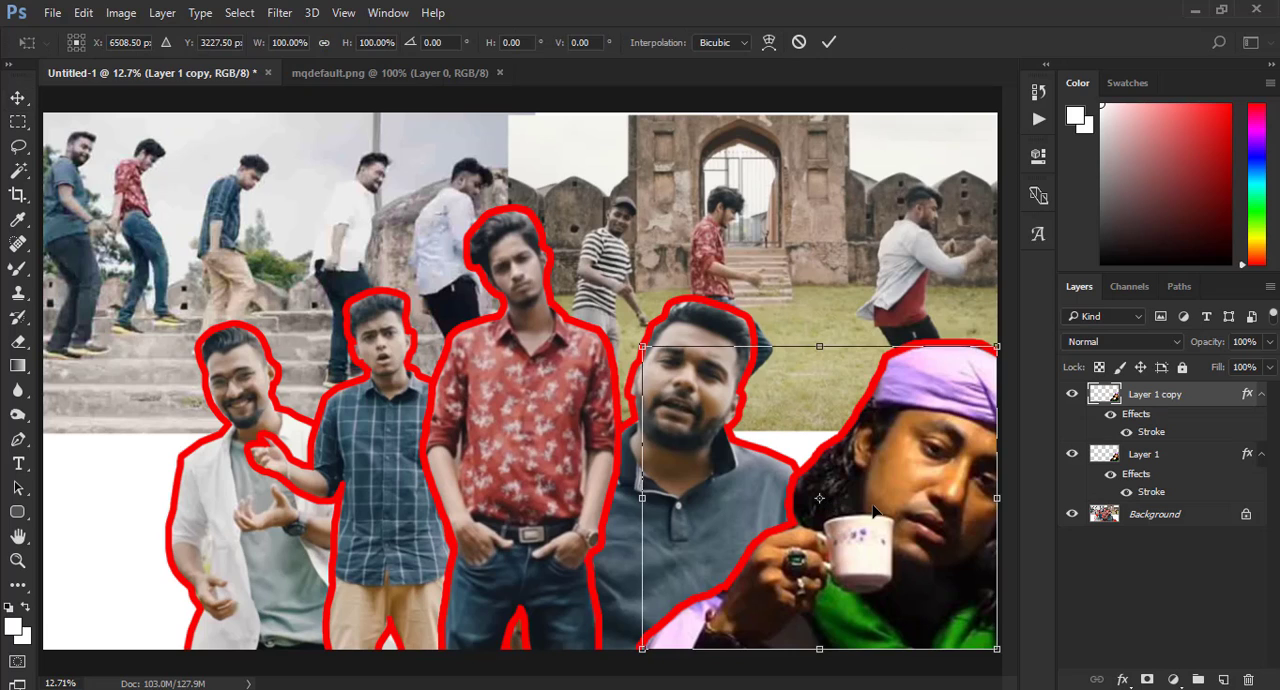
pyautogui.rightClick(872, 515)
pyautogui.click(945, 470)
pyautogui.moveTo(770, 458); pyautogui.dragTo(168, 446)
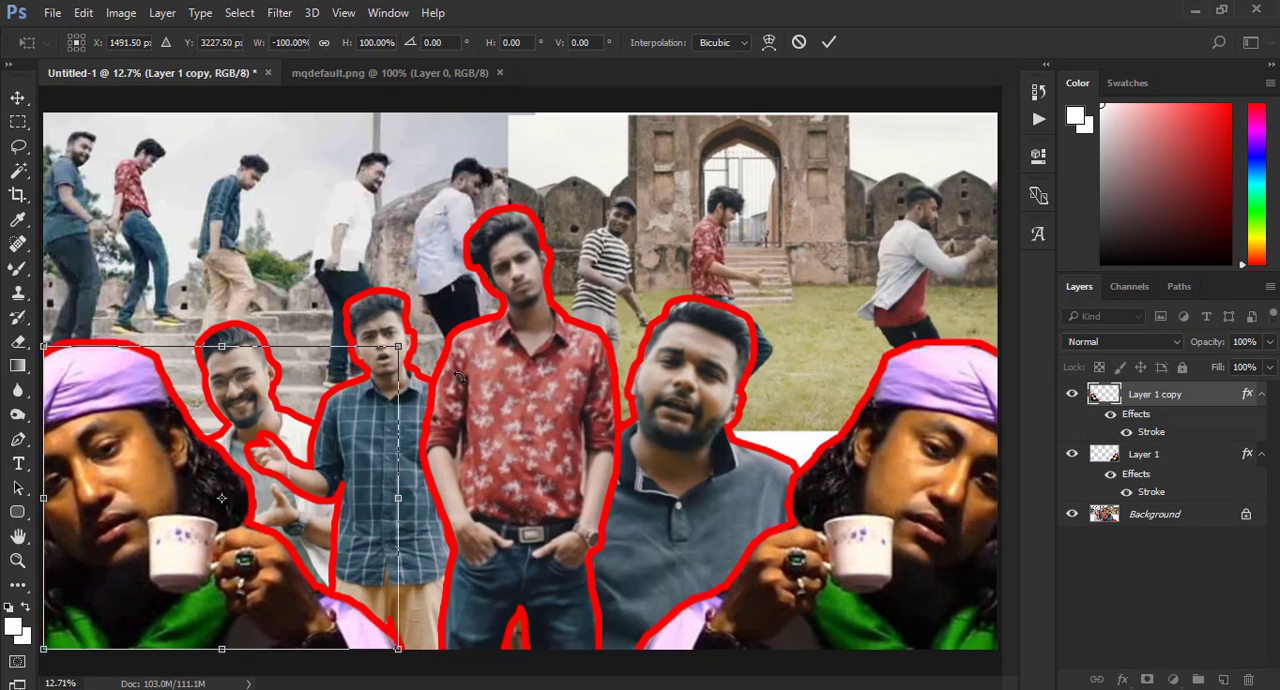
pyautogui.click(826, 45)
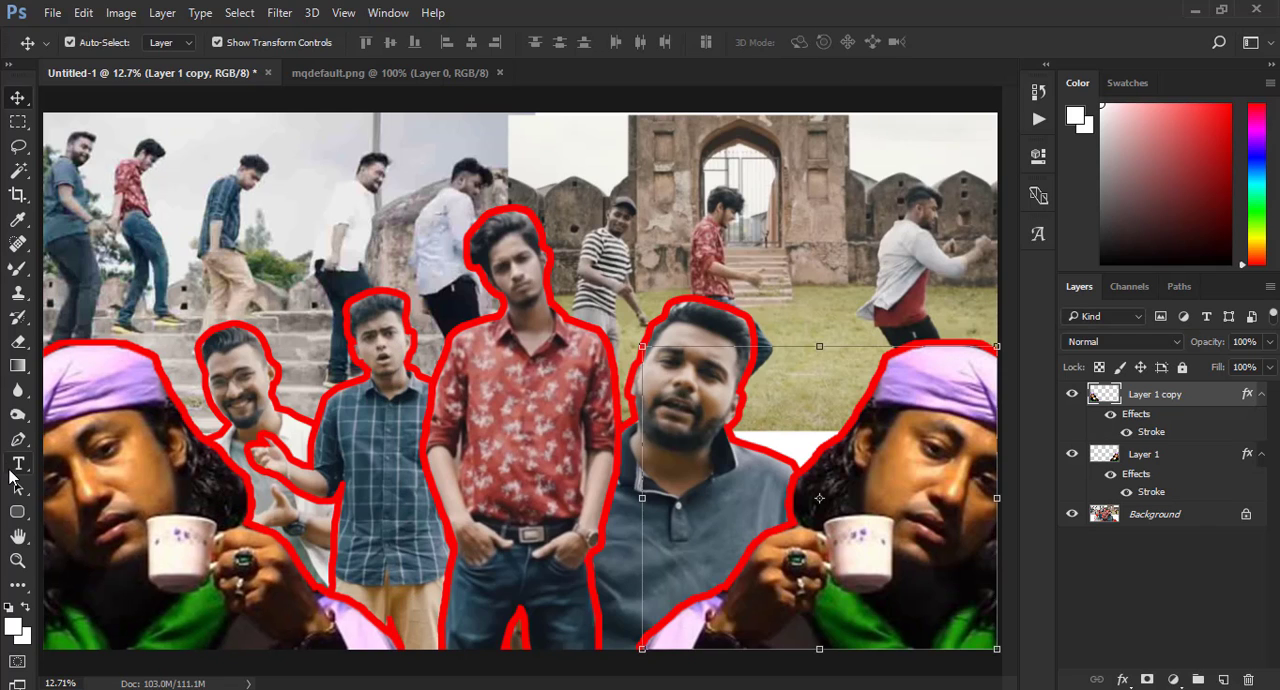
# - Merge both teacup cutout layers and the Background of Untitled-1 into a single layer
pyautogui.click(18, 562)
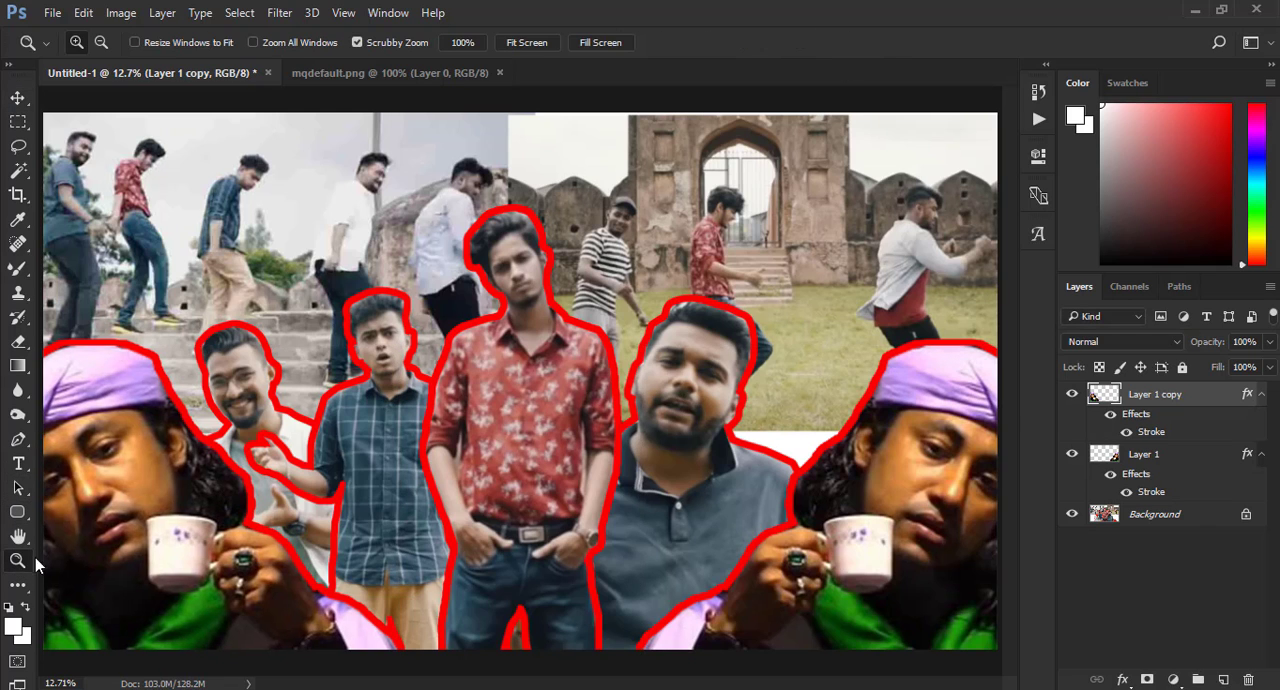
pyautogui.rightClick(651, 313)
pyautogui.click(690, 338)
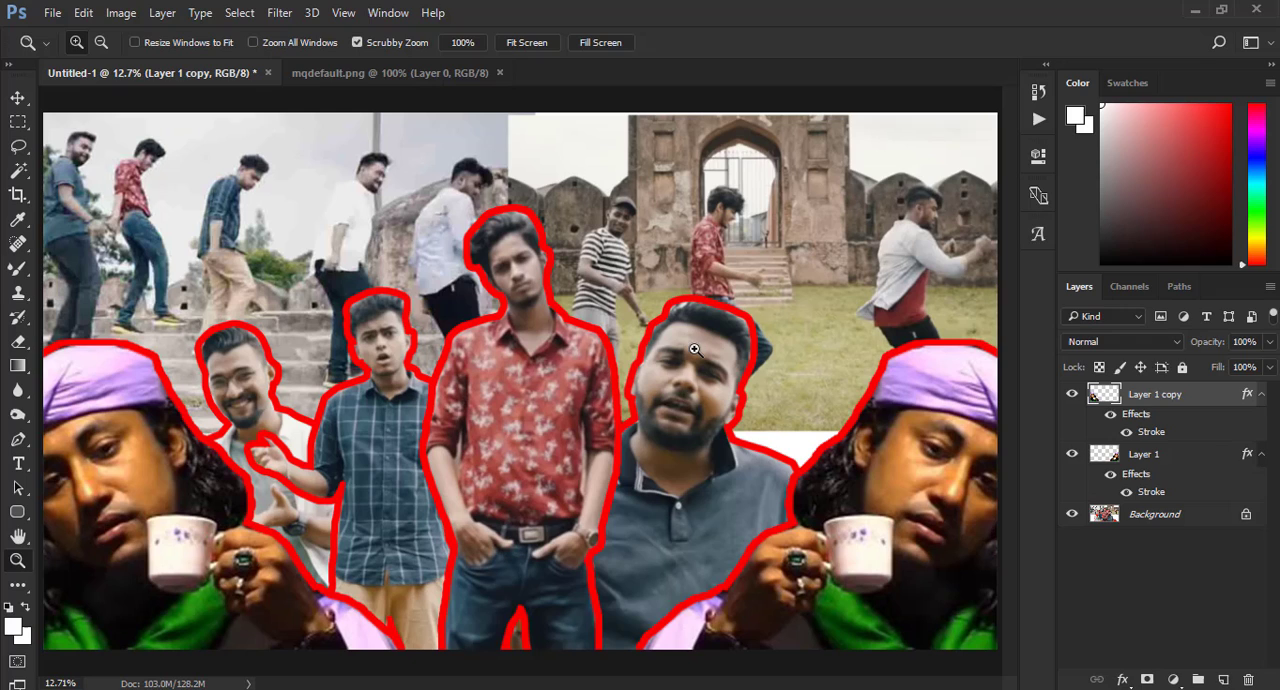
pyautogui.rightClick(1176, 518)
pyautogui.click(509, 332)
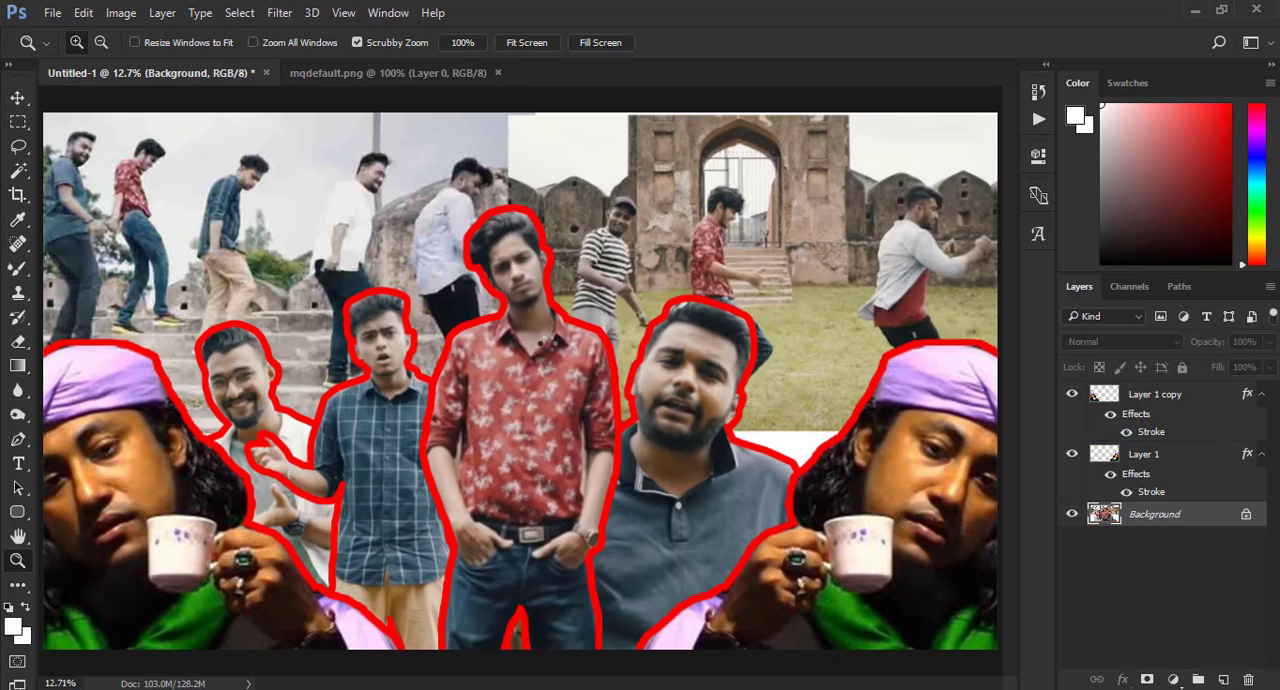
pyautogui.click(280, 14)
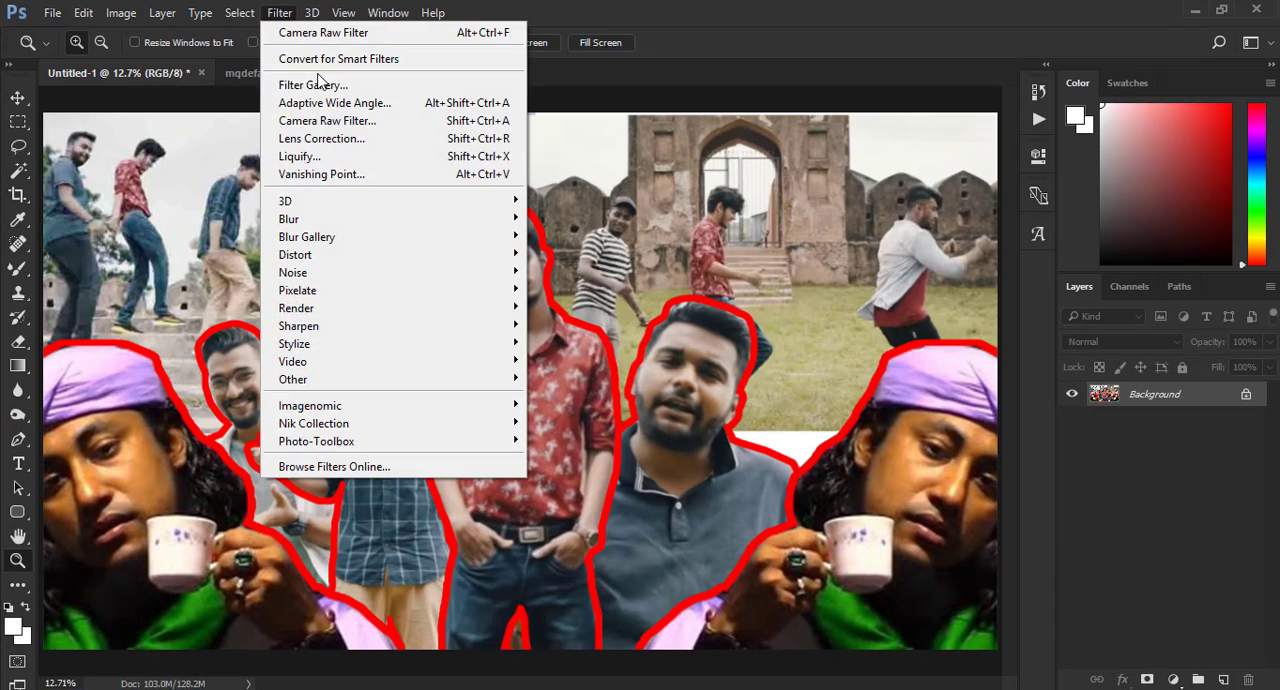
pyautogui.click(630, 143)
pyautogui.rightClick(529, 216)
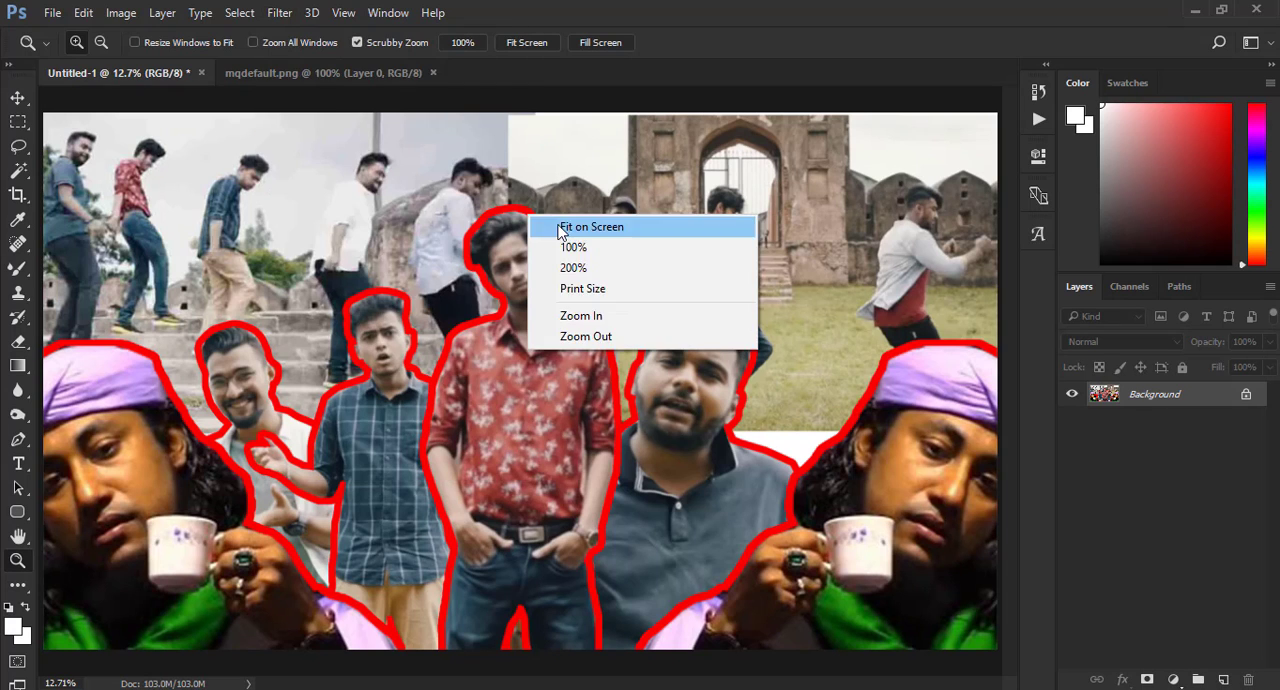
pyautogui.click(562, 228)
# - Open the Bengali title image PicsArt_08-23-08.18.34 from the Dele Dei Thumbanil folder
pyautogui.click(52, 12)
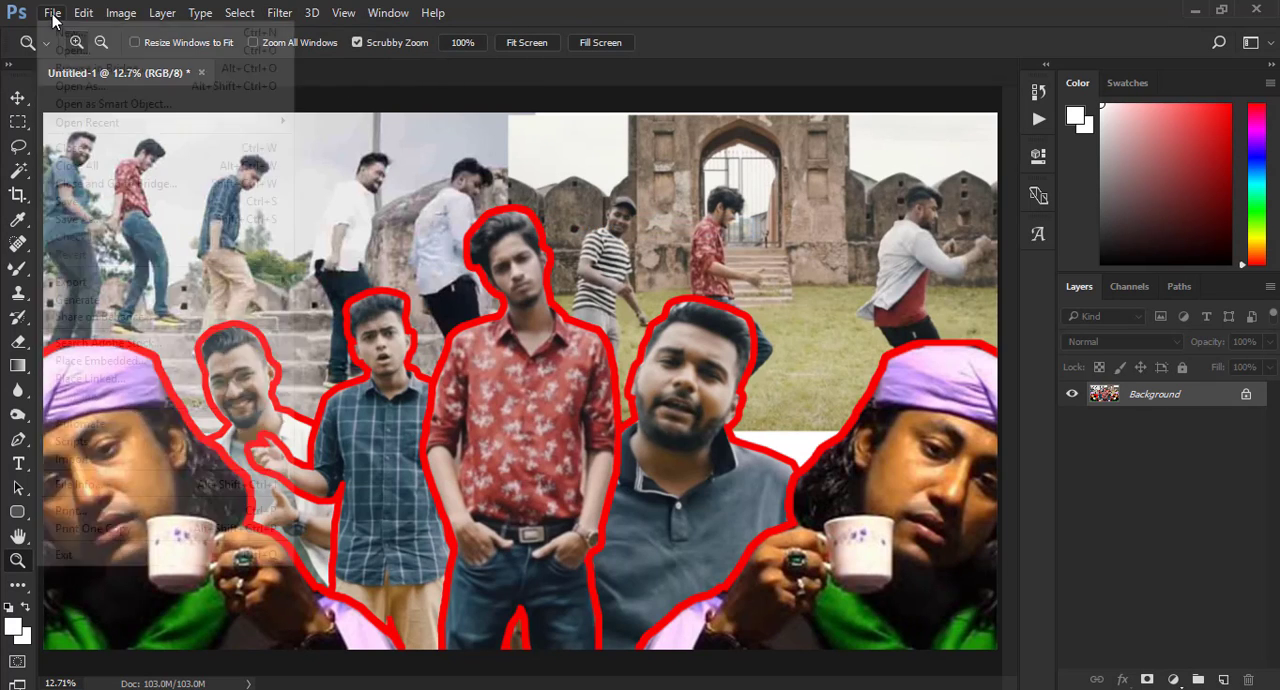
pyautogui.click(219, 124)
pyautogui.scroll(-1, 447, 268)
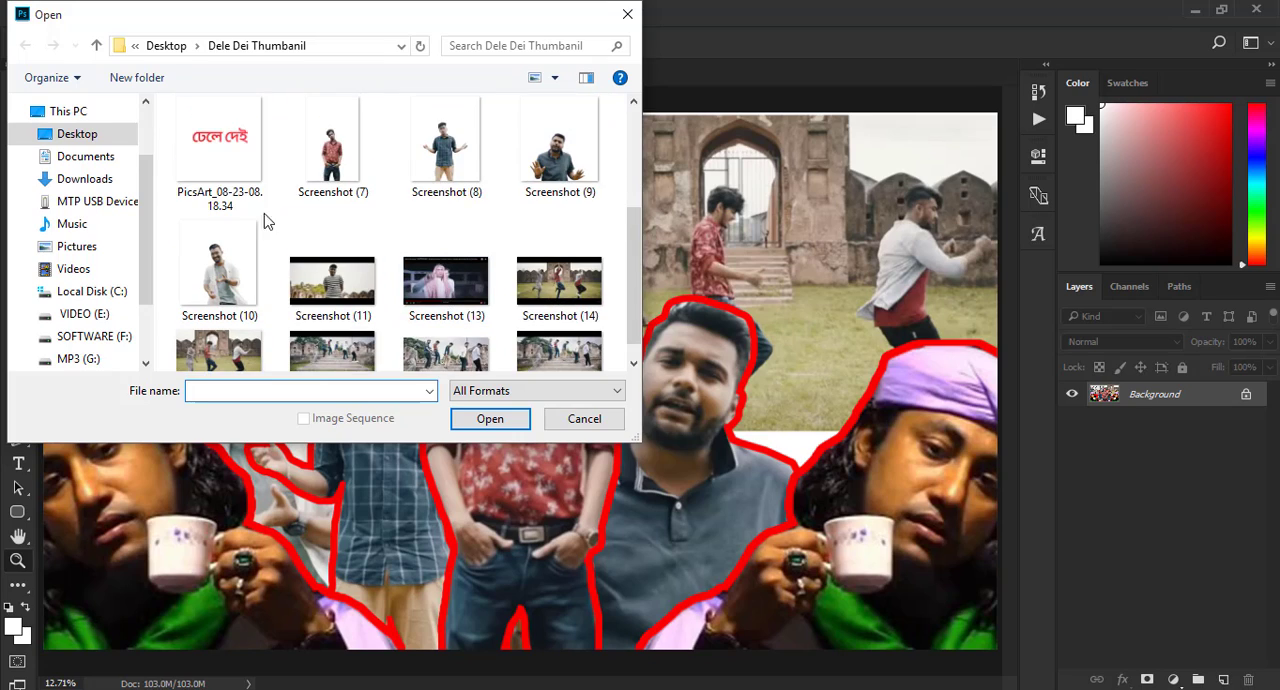
pyautogui.click(225, 170)
pyautogui.click(490, 418)
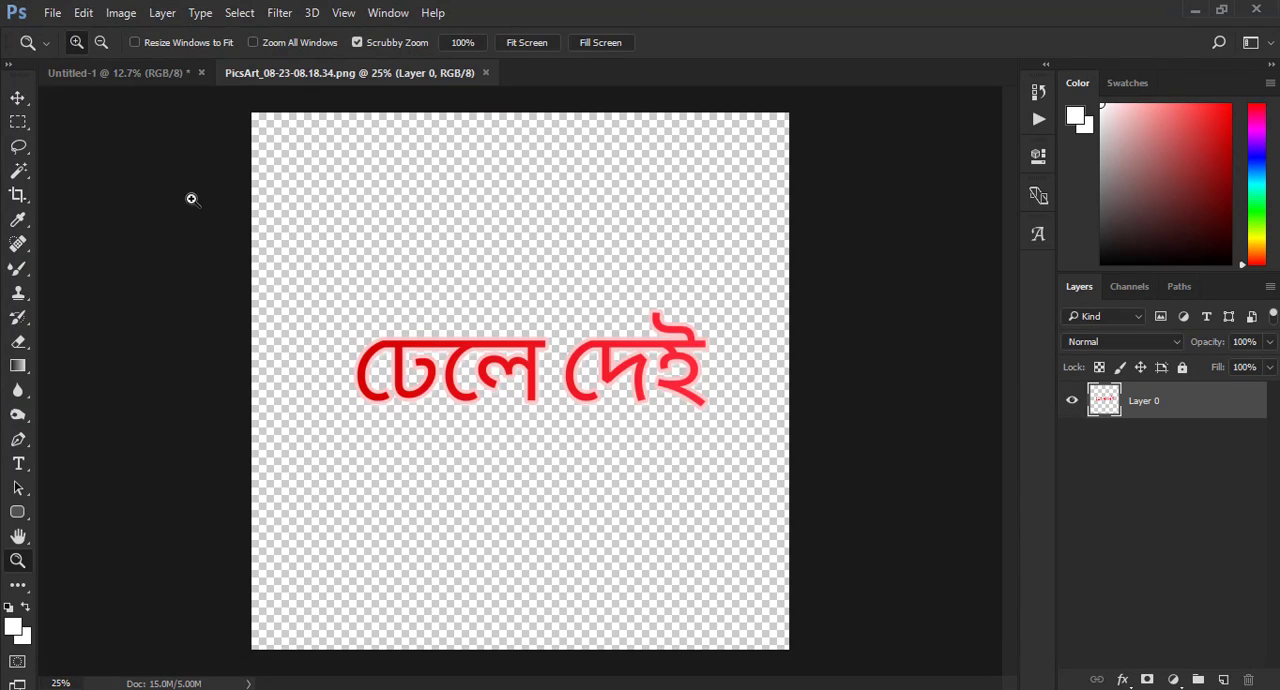
# - Bring the red Bengali title into Untitled-1 and scale it to about 172% at the canvas's lower centre
pyautogui.click(18, 97)
pyautogui.moveTo(462, 352); pyautogui.dragTo(486, 503)
pyautogui.moveTo(595, 478); pyautogui.dragTo(646, 433)
pyautogui.moveTo(595, 505); pyautogui.dragTo(631, 547)
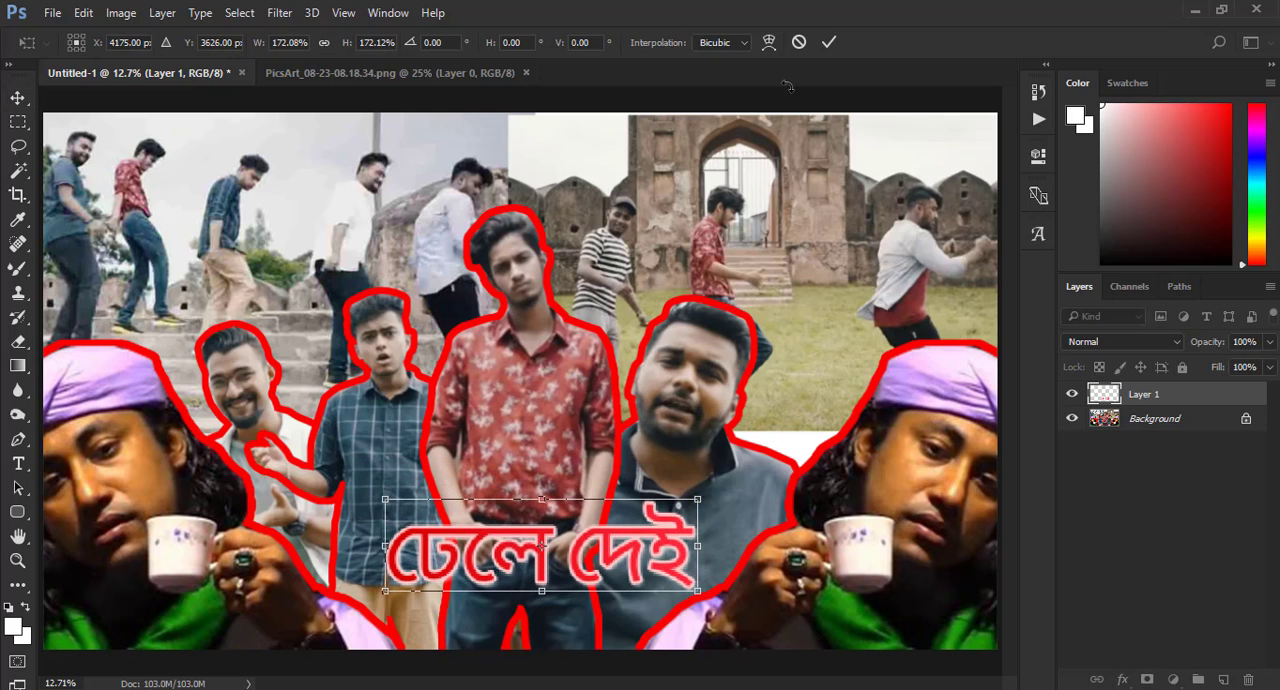
# - Warp the Bengali title with a custom warp, stretching its left and right ends taller than its middle
pyautogui.click(769, 42)
pyautogui.moveTo(385, 502); pyautogui.dragTo(354, 422)
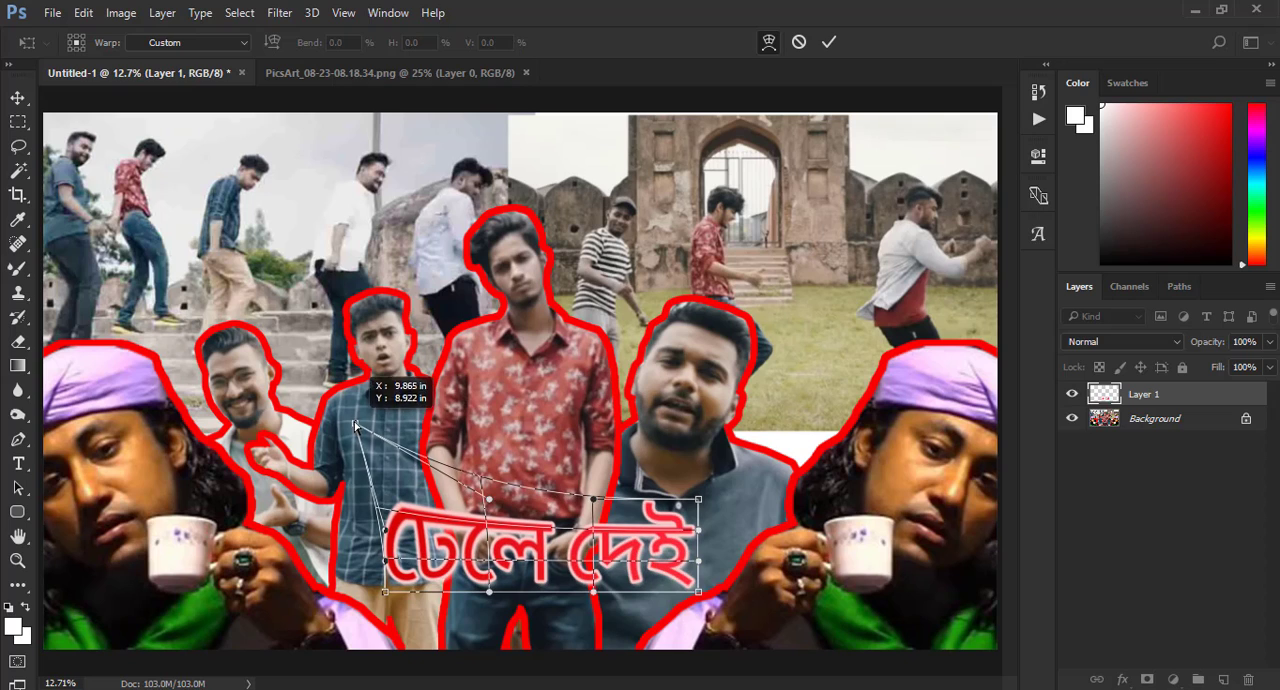
pyautogui.moveTo(385, 592); pyautogui.dragTo(382, 648)
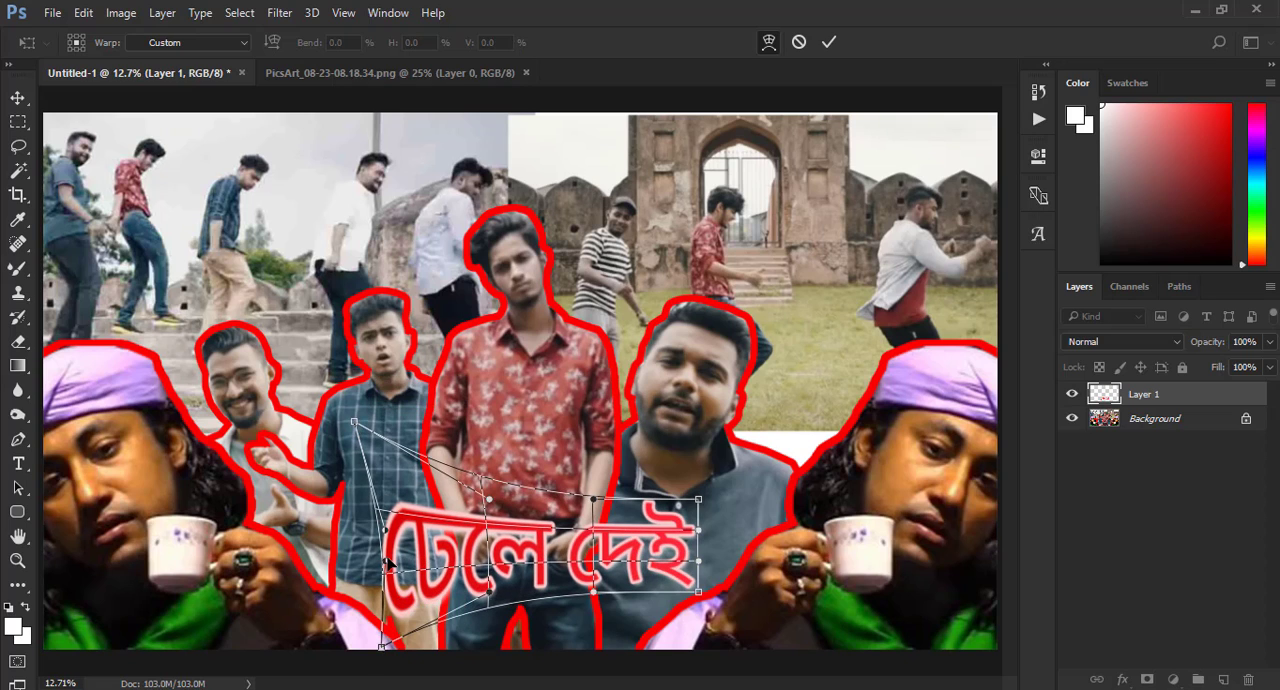
pyautogui.moveTo(385, 561); pyautogui.dragTo(364, 510)
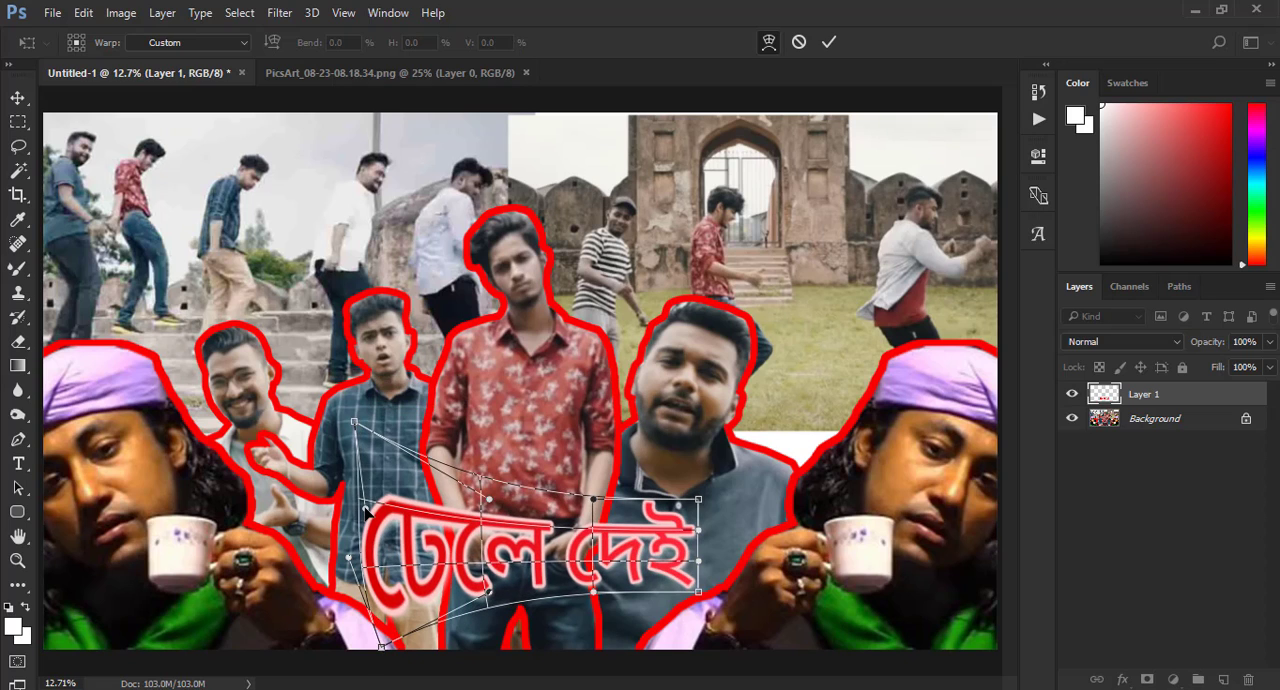
pyautogui.moveTo(690, 597); pyautogui.dragTo(698, 637)
pyautogui.moveTo(698, 566); pyautogui.dragTo(707, 449)
pyautogui.moveTo(596, 605); pyautogui.dragTo(580, 622)
pyautogui.click(828, 42)
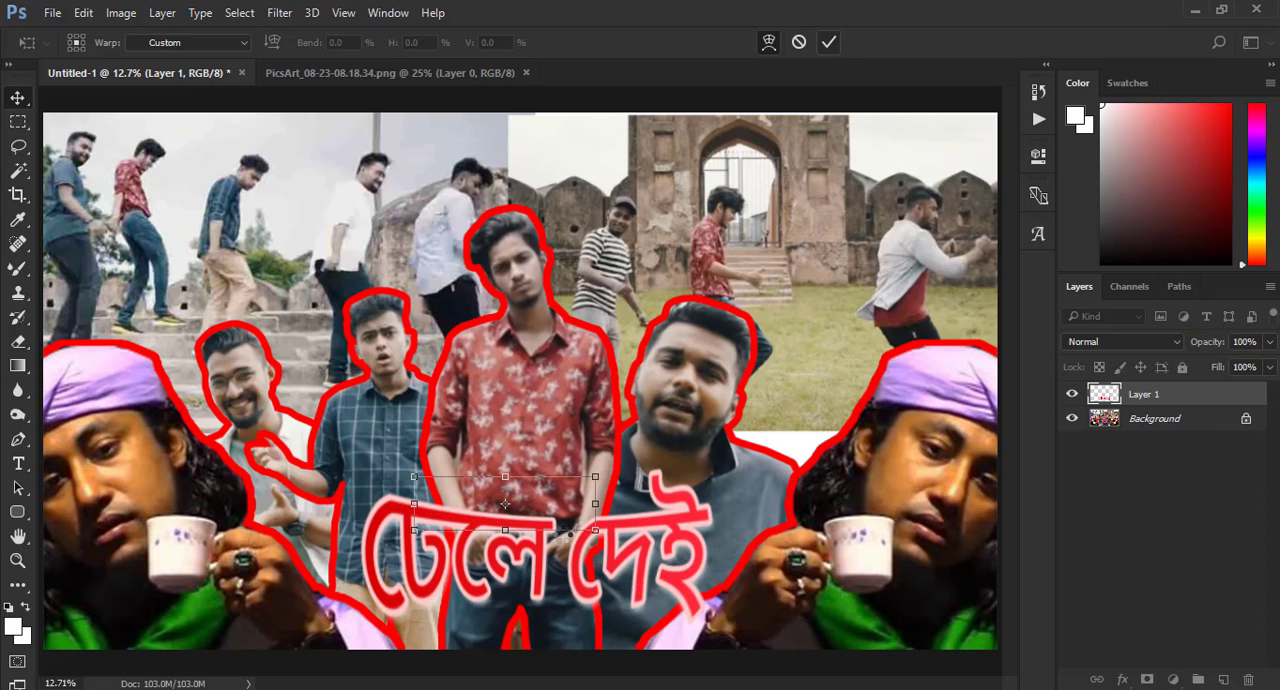
# - Give the Bengali title layer a black outside stroke of 62 px at 82% opacity
pyautogui.click(17, 560)
pyautogui.rightClick(510, 524)
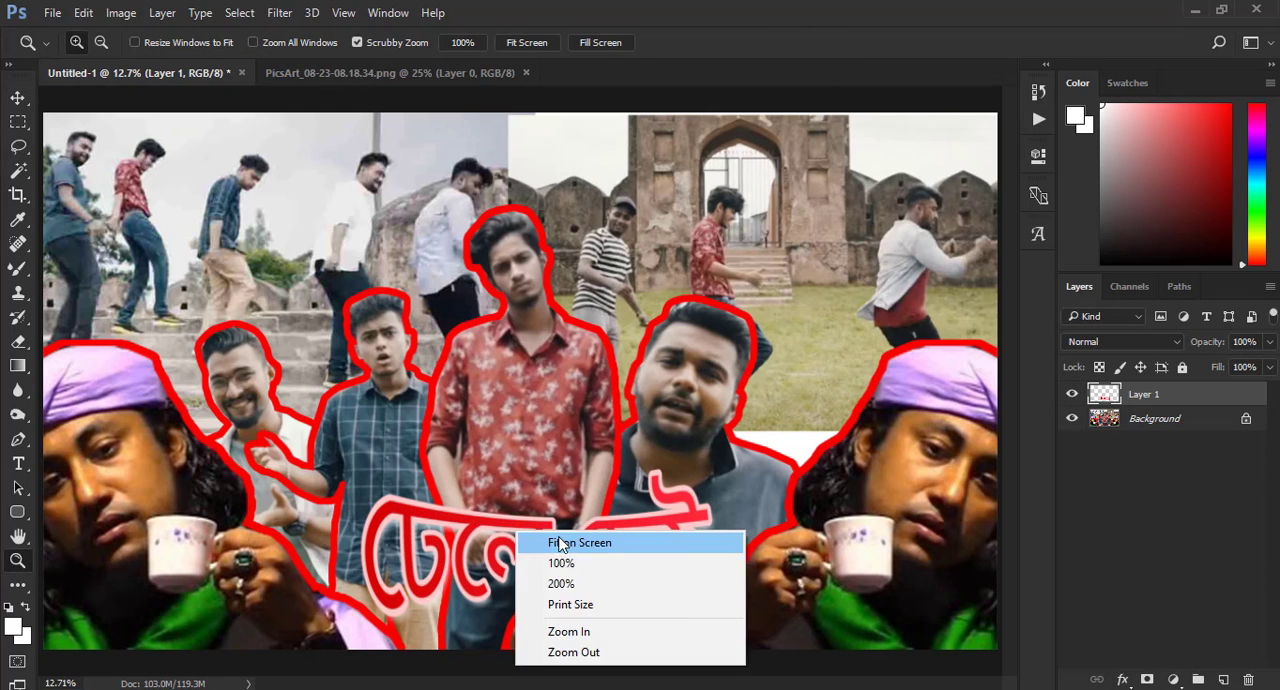
pyautogui.click(923, 472)
pyautogui.rightClick(1128, 400)
pyautogui.click(798, 123)
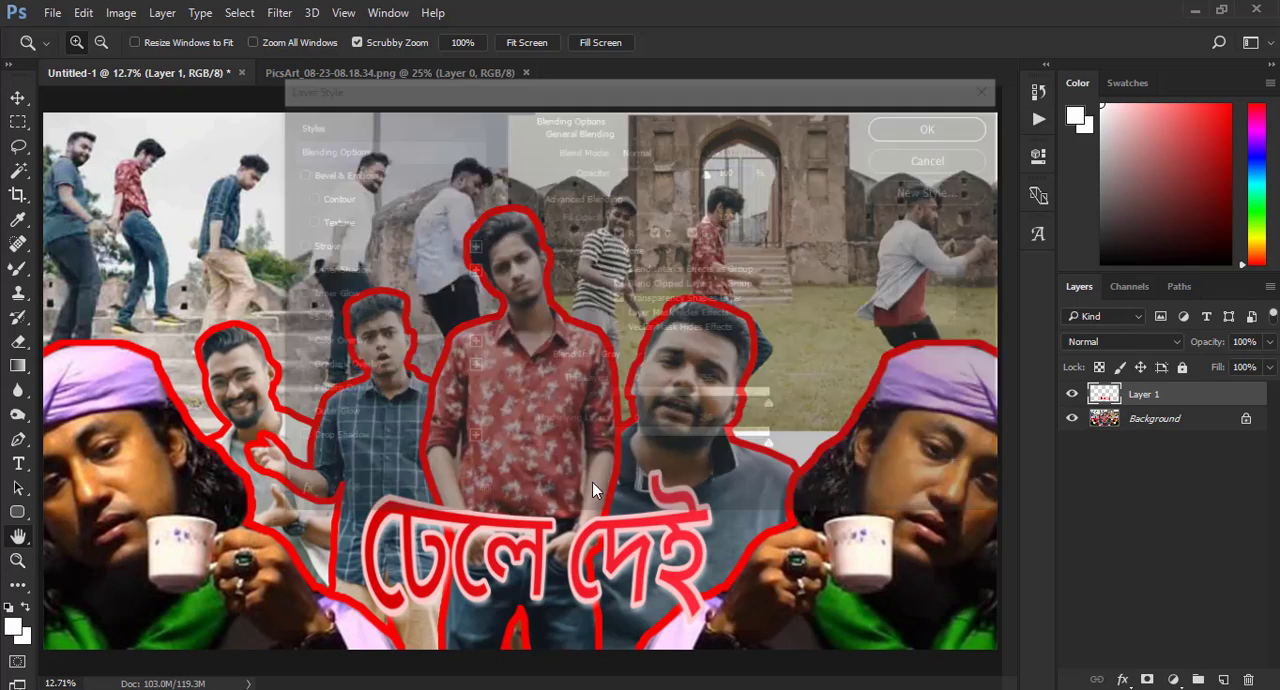
pyautogui.moveTo(427, 97); pyautogui.dragTo(726, 102)
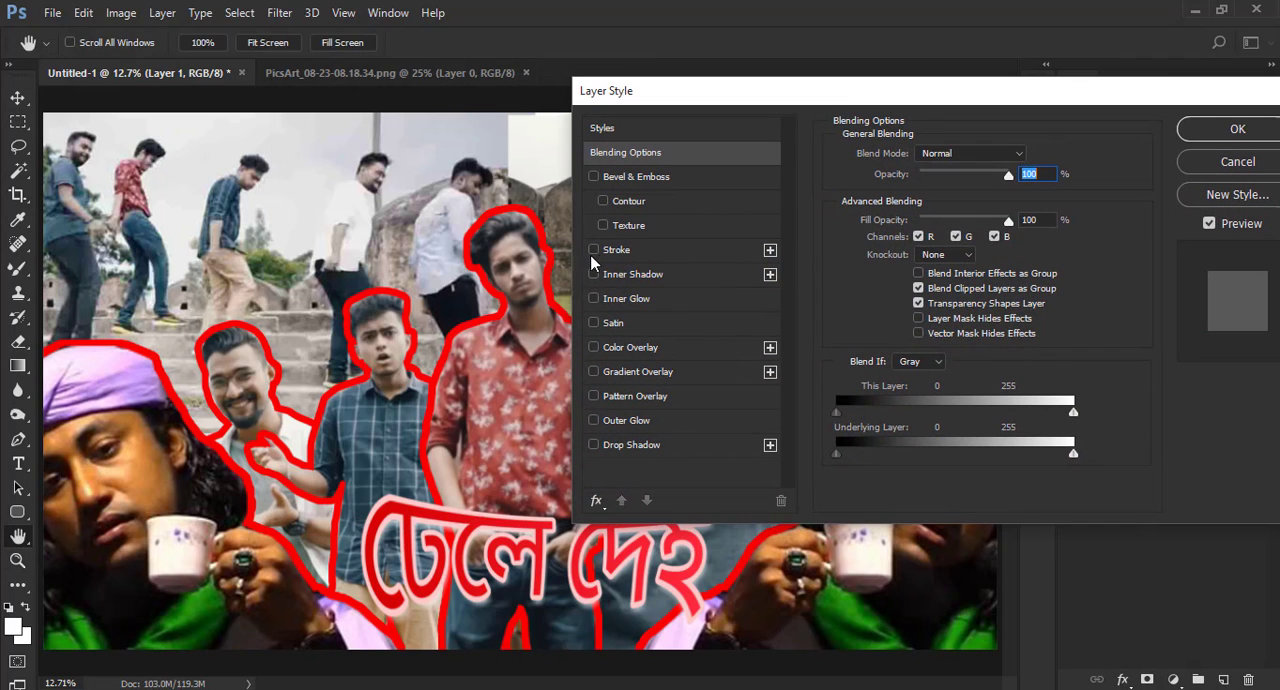
pyautogui.click(613, 250)
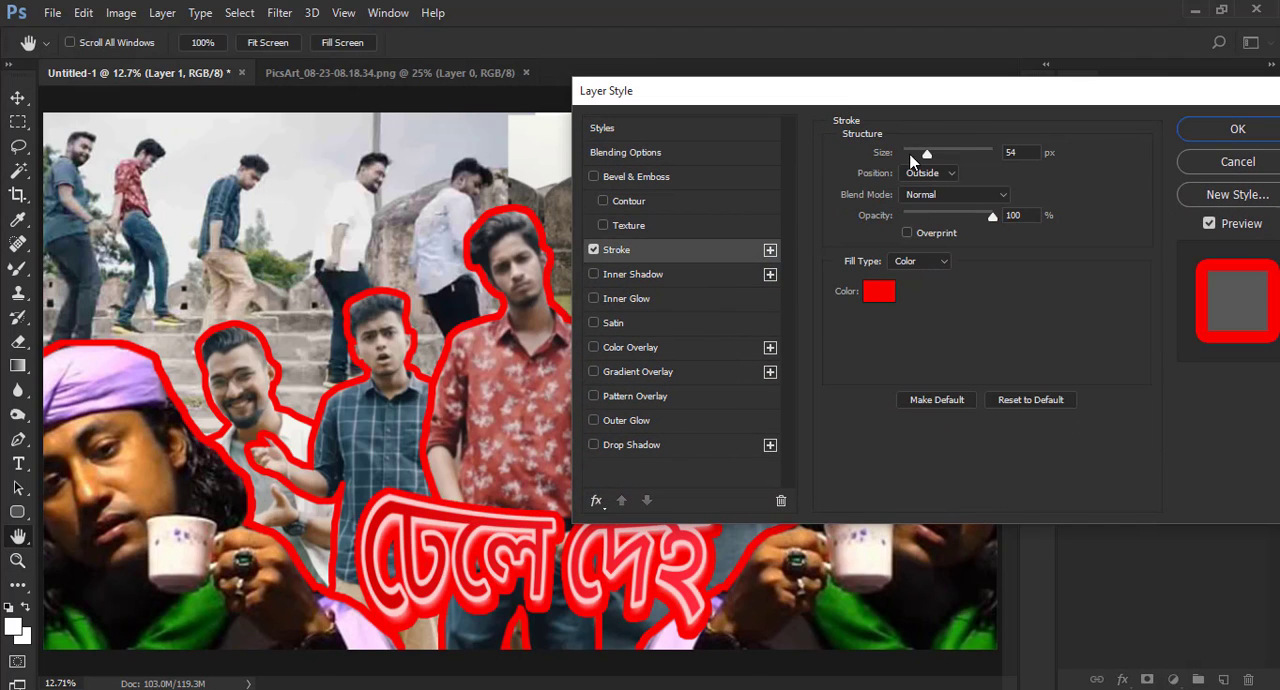
pyautogui.click(886, 294)
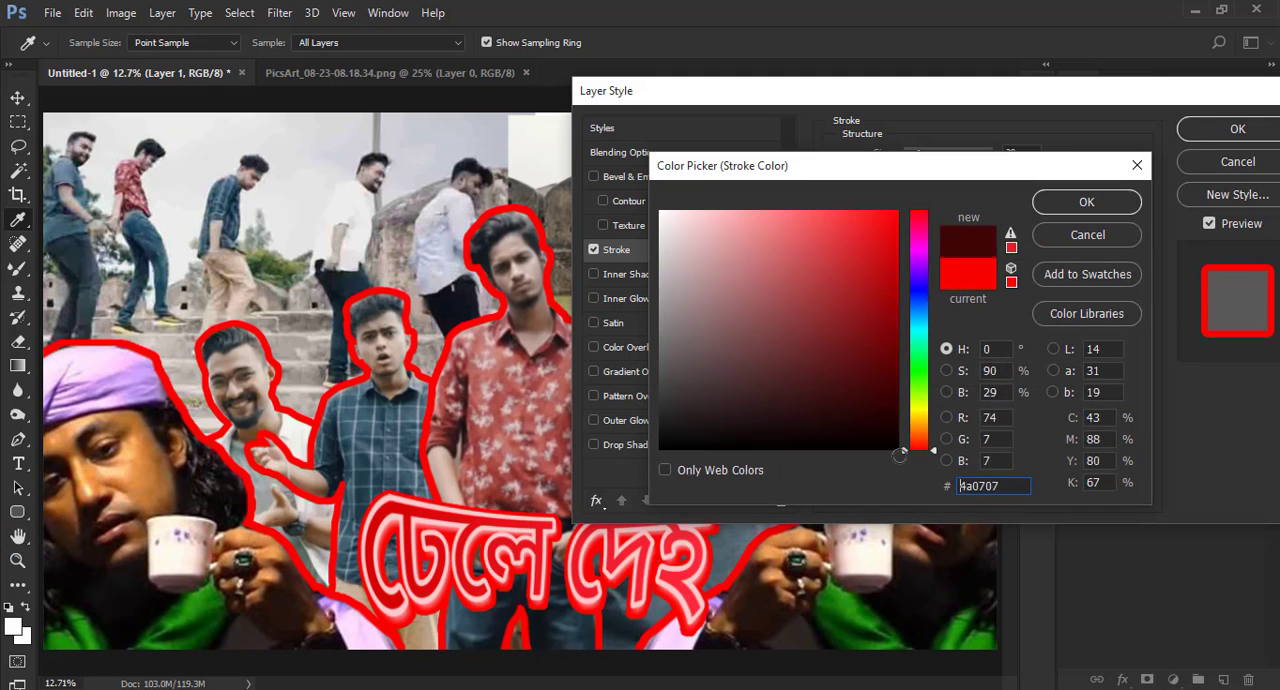
pyautogui.moveTo(886, 325); pyautogui.dragTo(898, 449)
pyautogui.click(1066, 207)
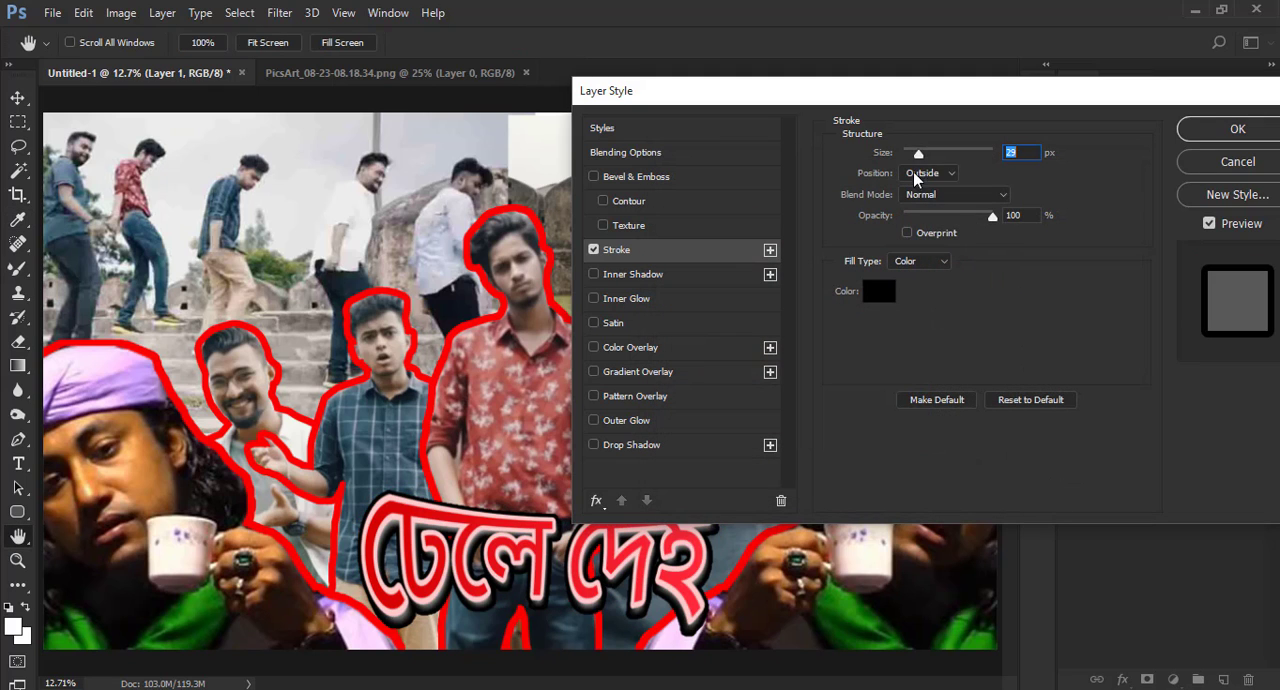
pyautogui.moveTo(943, 155); pyautogui.dragTo(931, 155)
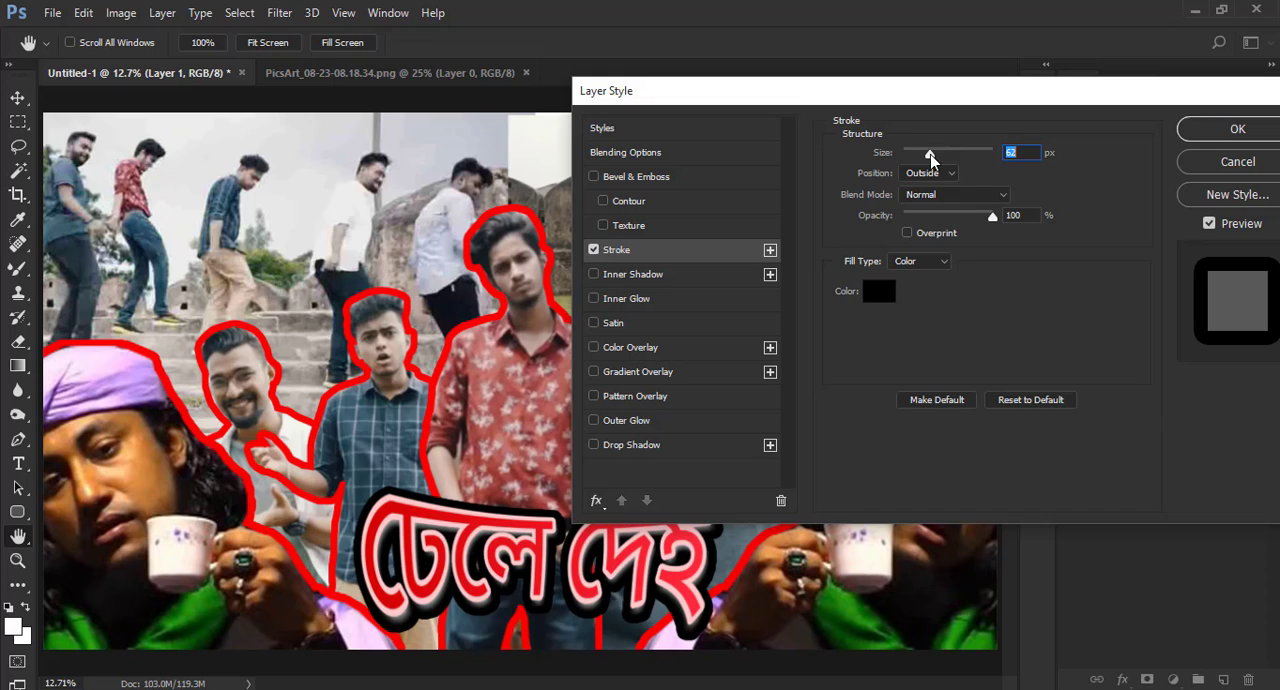
pyautogui.moveTo(992, 216); pyautogui.dragTo(971, 217)
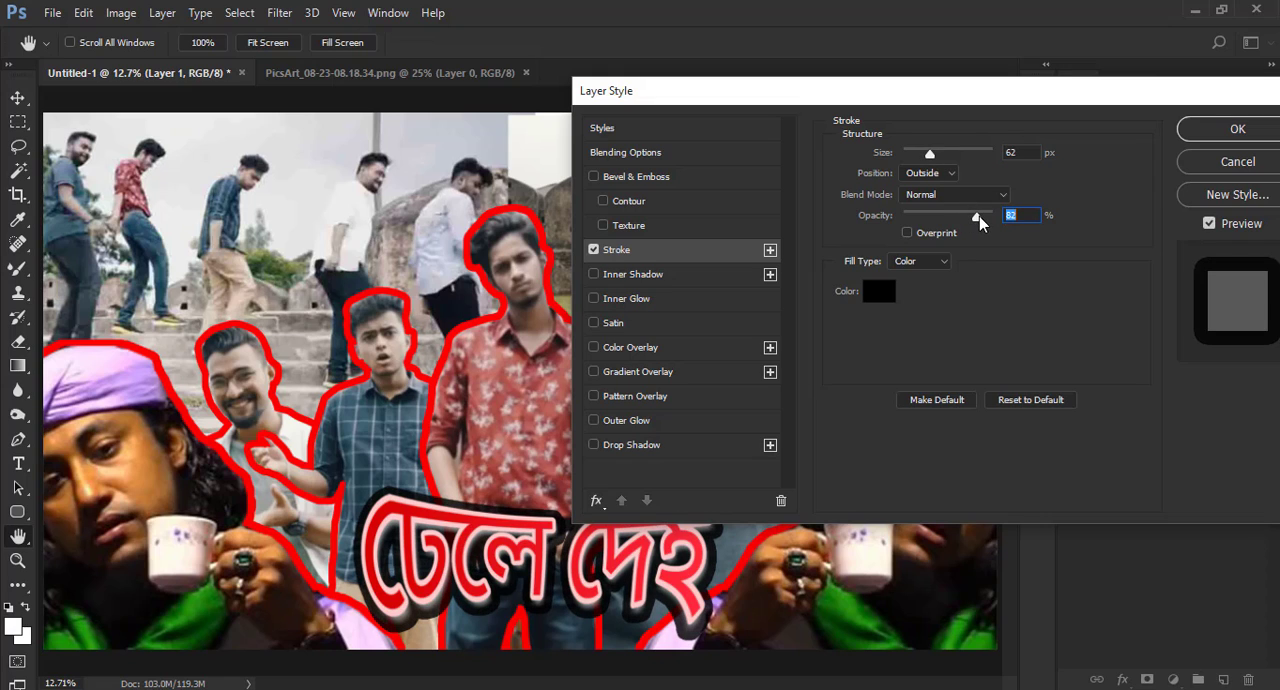
# - Enable Outer Glow and Drop Shadow for the Bengali title and apply the layer style
pyautogui.moveTo(1073, 97); pyautogui.dragTo(940, 97)
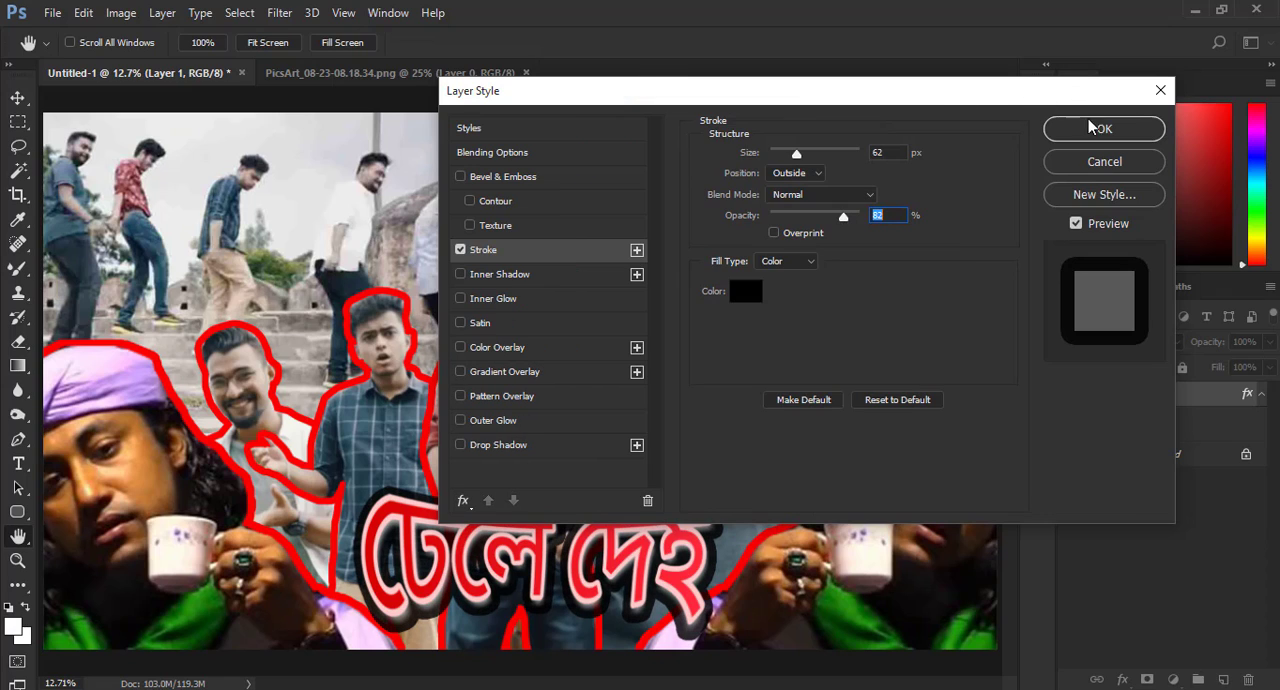
pyautogui.click(489, 421)
pyautogui.click(494, 445)
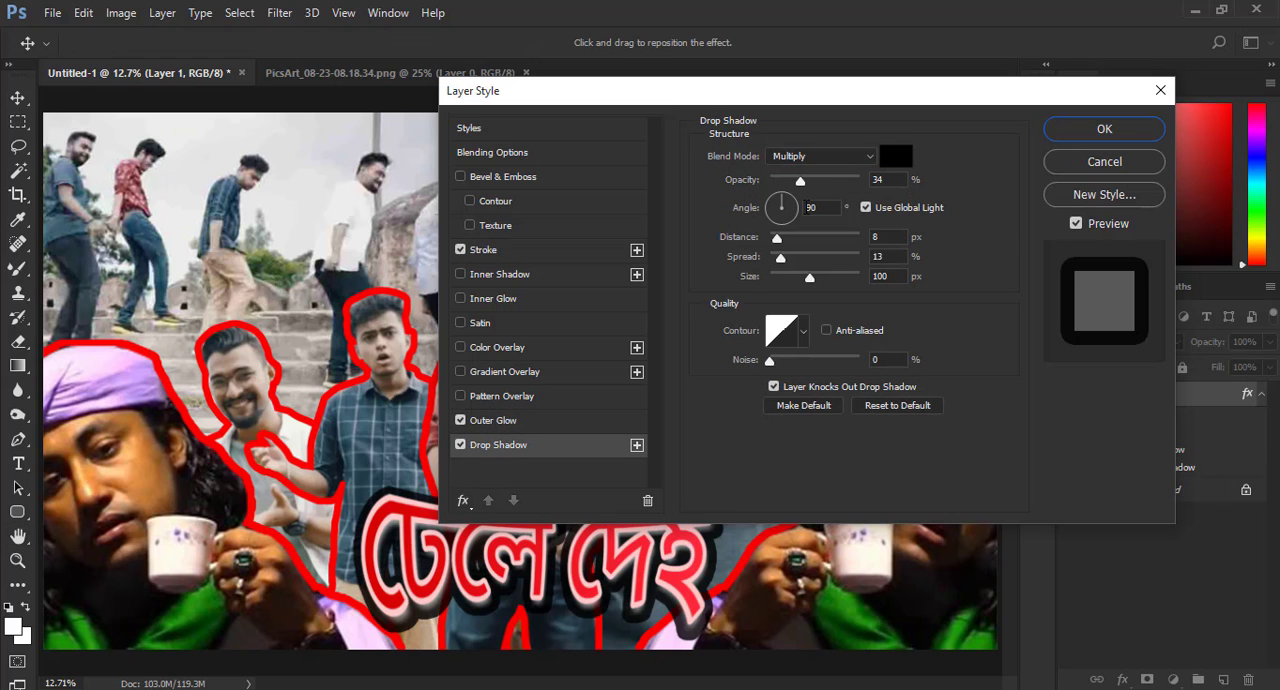
pyautogui.click(1070, 128)
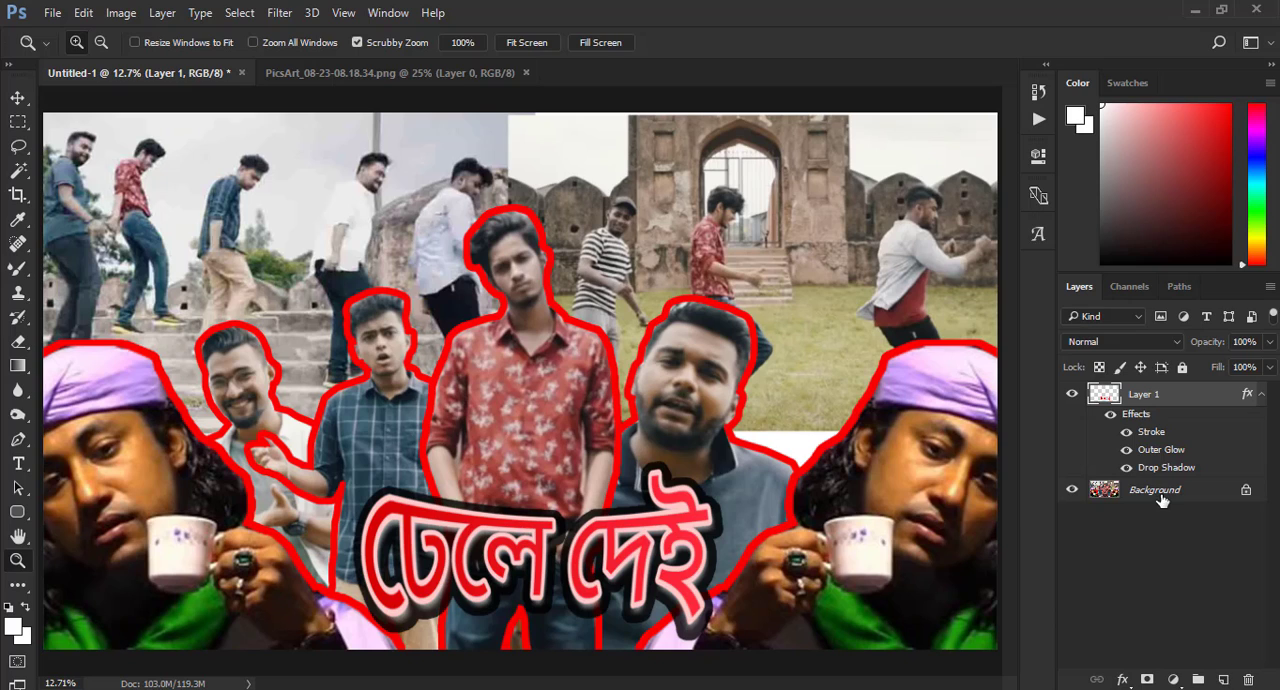
# - Move the Bengali title slightly up and to the left and merge all visible layers into the Background
pyautogui.click(19, 98)
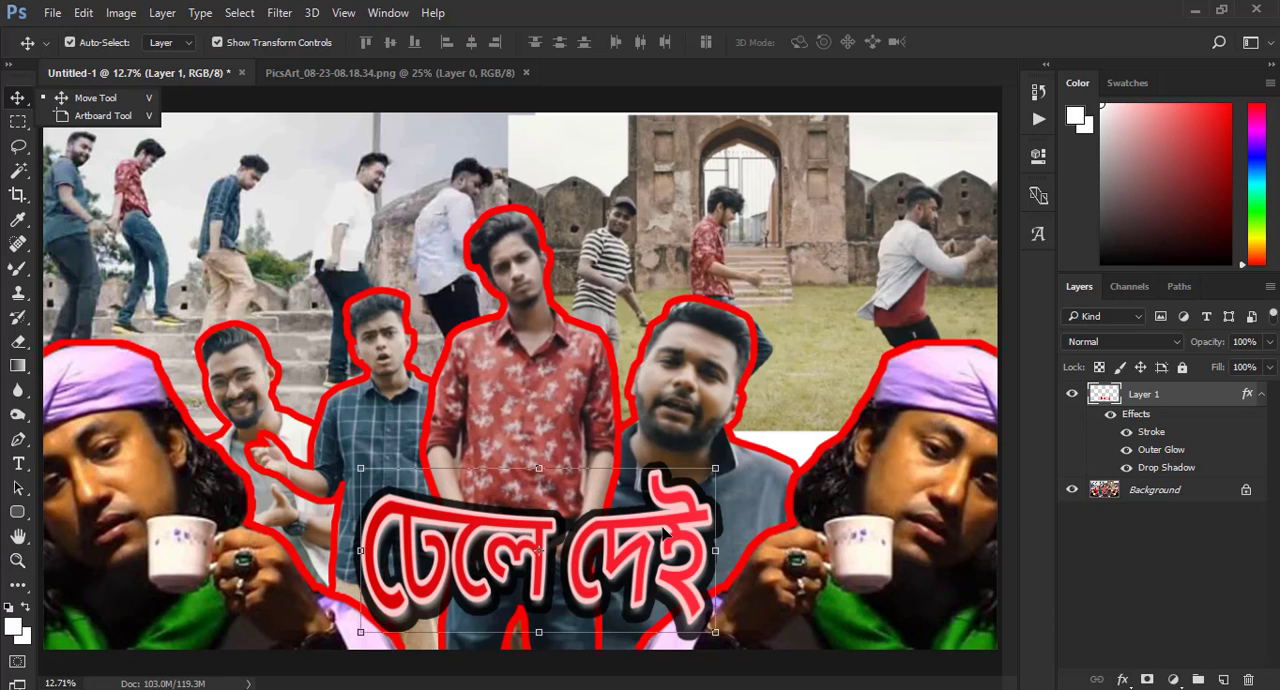
pyautogui.moveTo(617, 530); pyautogui.dragTo(600, 512)
pyautogui.click(1155, 490)
pyautogui.rightClick(1155, 490)
pyautogui.click(1113, 404)
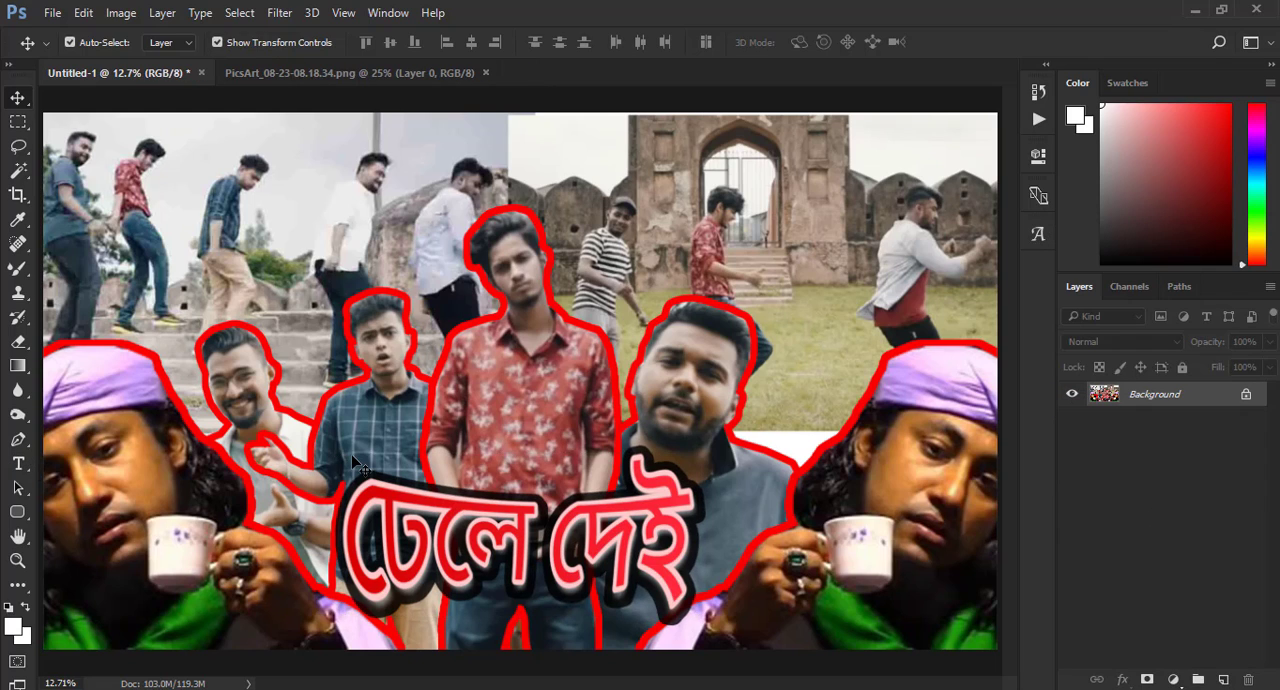
# - Add the white text "SONG" in 48 pt Arial Rounded MT Bold on the central man's red shirt
pyautogui.click(19, 466)
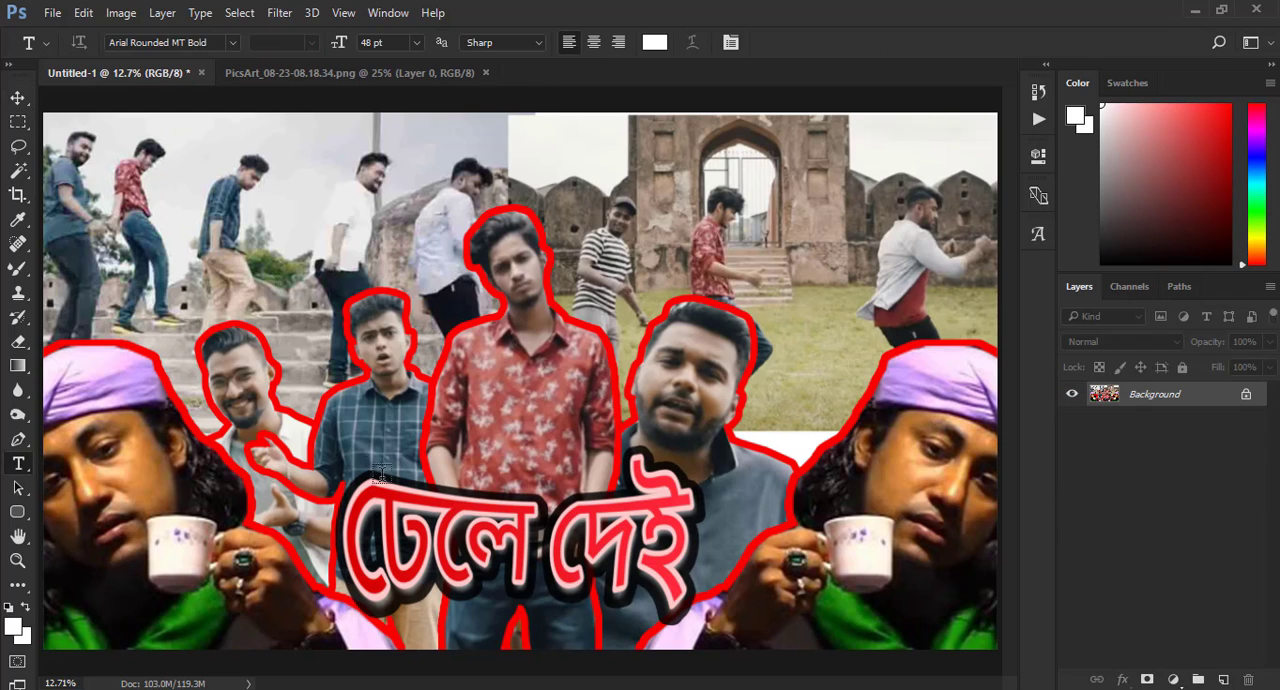
pyautogui.click(476, 416)
pyautogui.write('S')
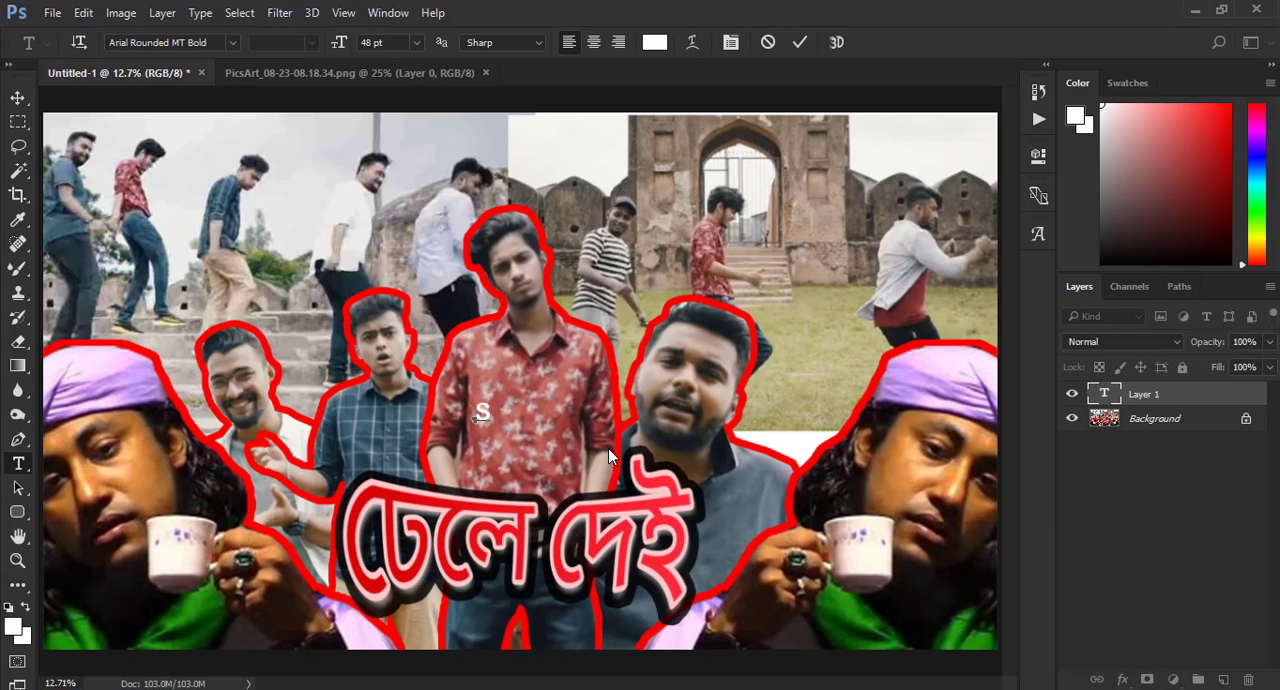
pyautogui.write('ONG')
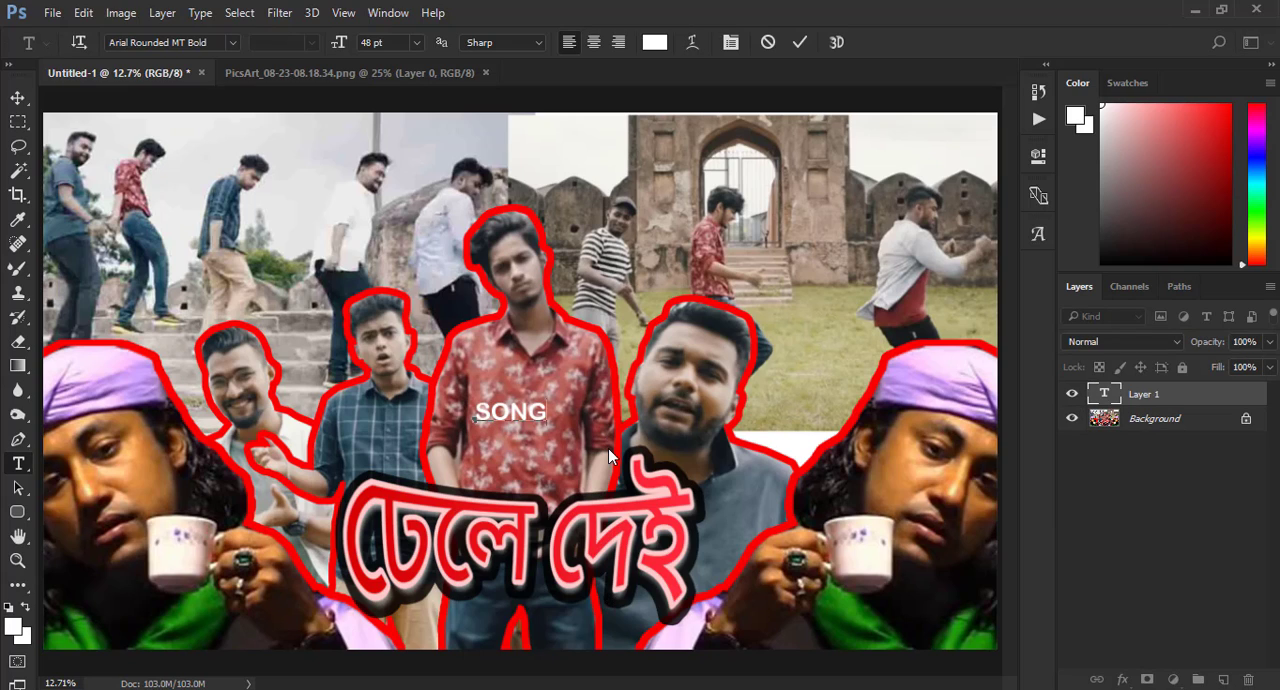
pyautogui.click(799, 42)
pyautogui.click(17, 97)
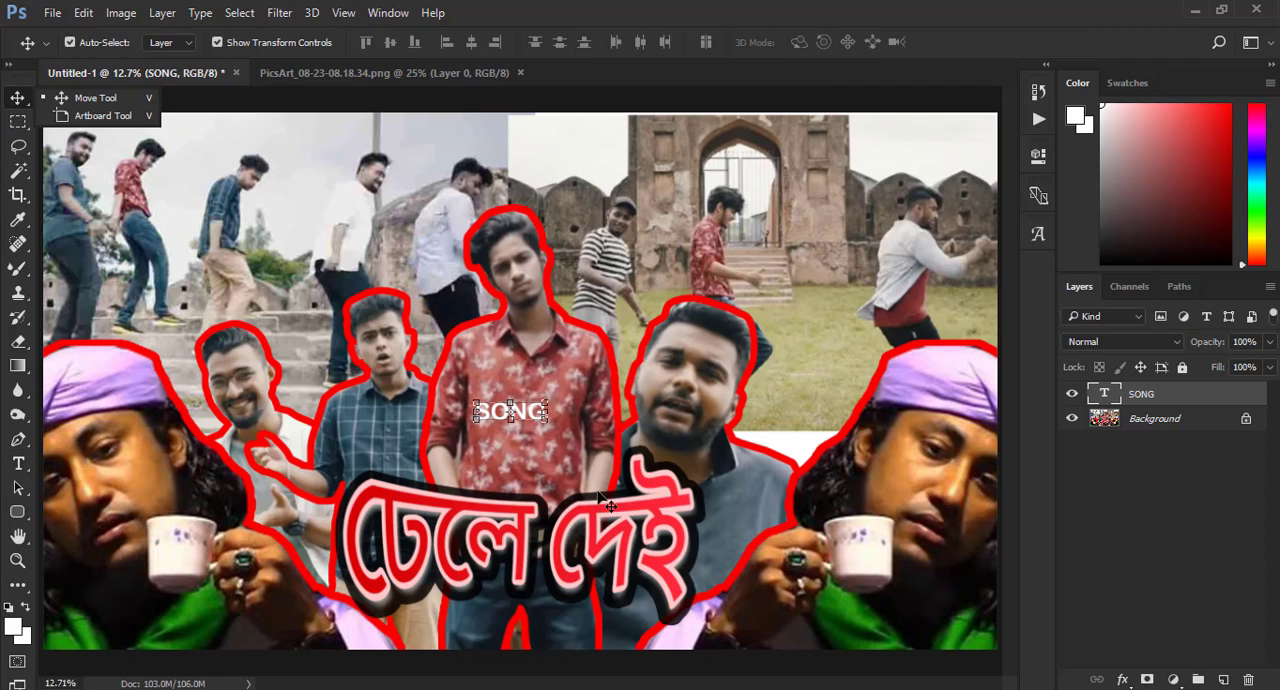
pyautogui.hotkey('ctrl', 't')
pyautogui.moveTo(547, 401); pyautogui.dragTo(590, 358)
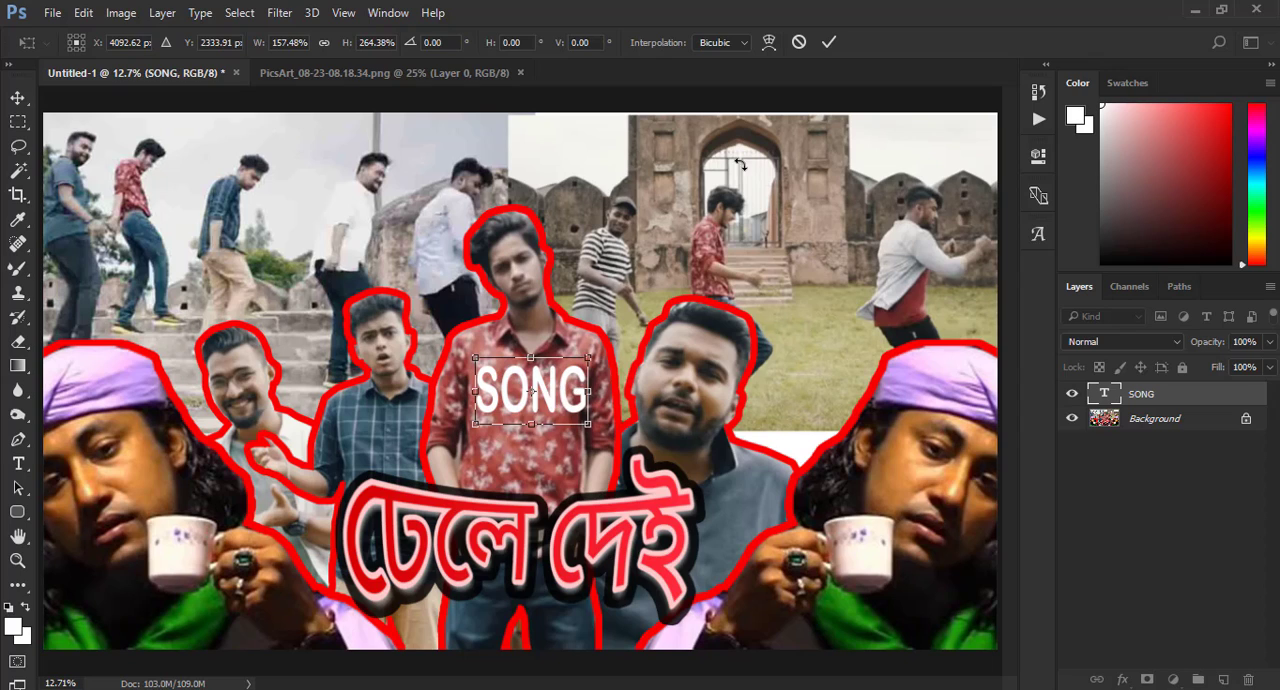
pyautogui.click(799, 43)
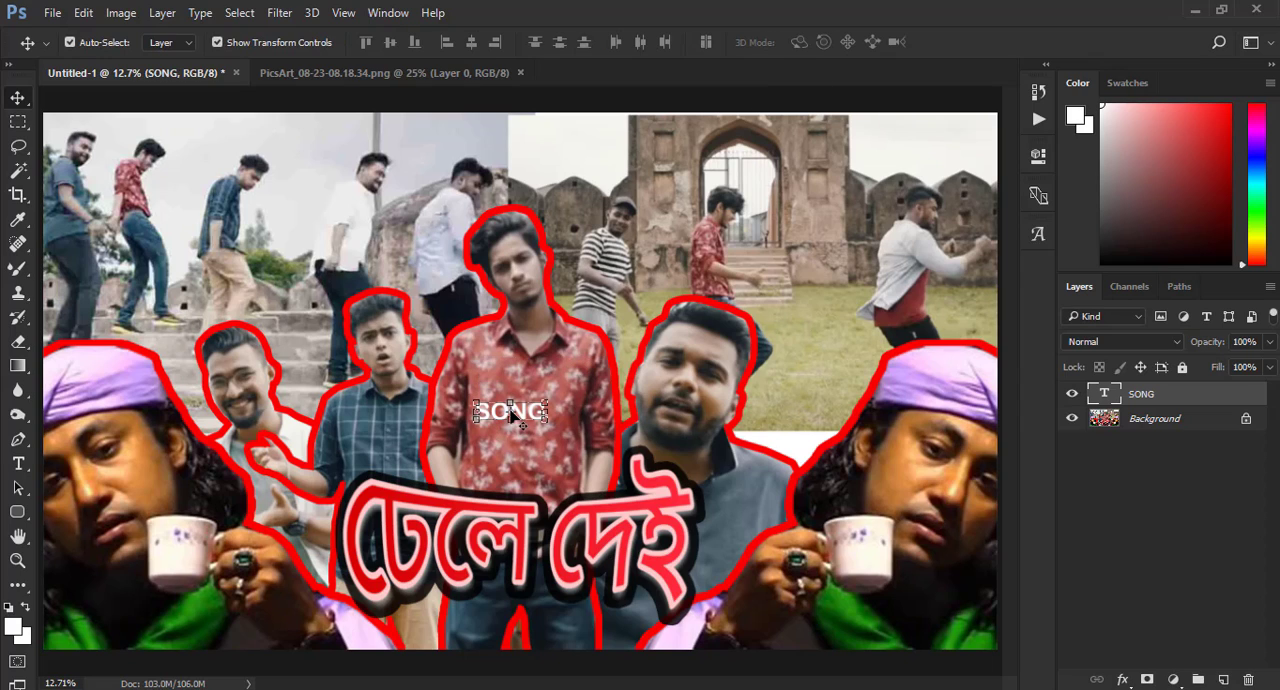
# - Enlarge the "SONG" text and centre it directly below the Bengali title
pyautogui.hotkey('ctrl', 't')
pyautogui.moveTo(547, 401); pyautogui.dragTo(586, 382)
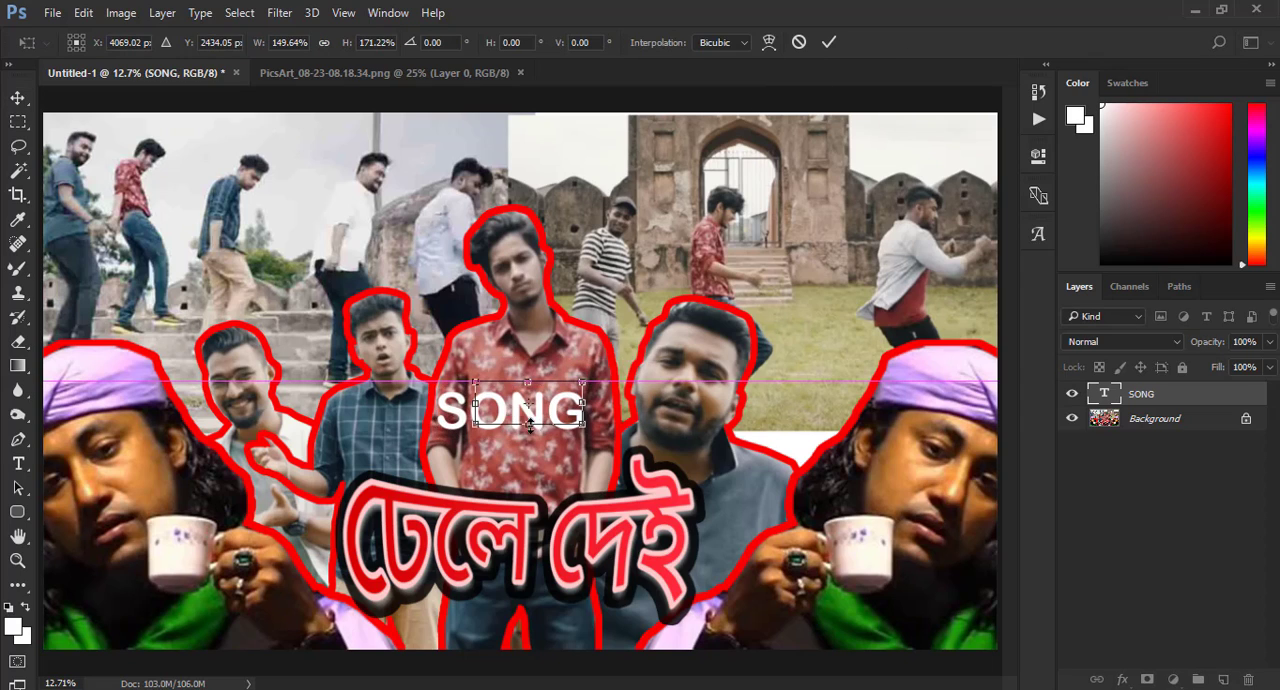
pyautogui.moveTo(530, 415); pyautogui.dragTo(522, 615)
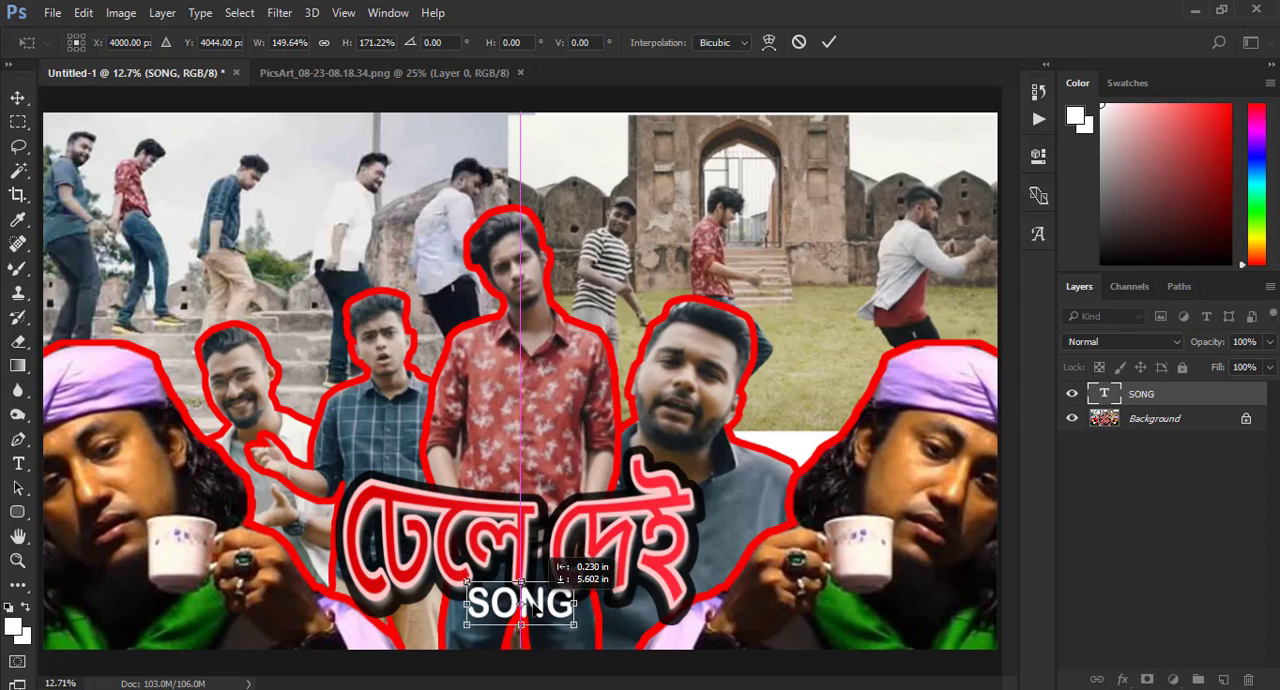
pyautogui.moveTo(582, 573); pyautogui.dragTo(595, 563)
pyautogui.moveTo(550, 608); pyautogui.dragTo(591, 576)
pyautogui.click(830, 43)
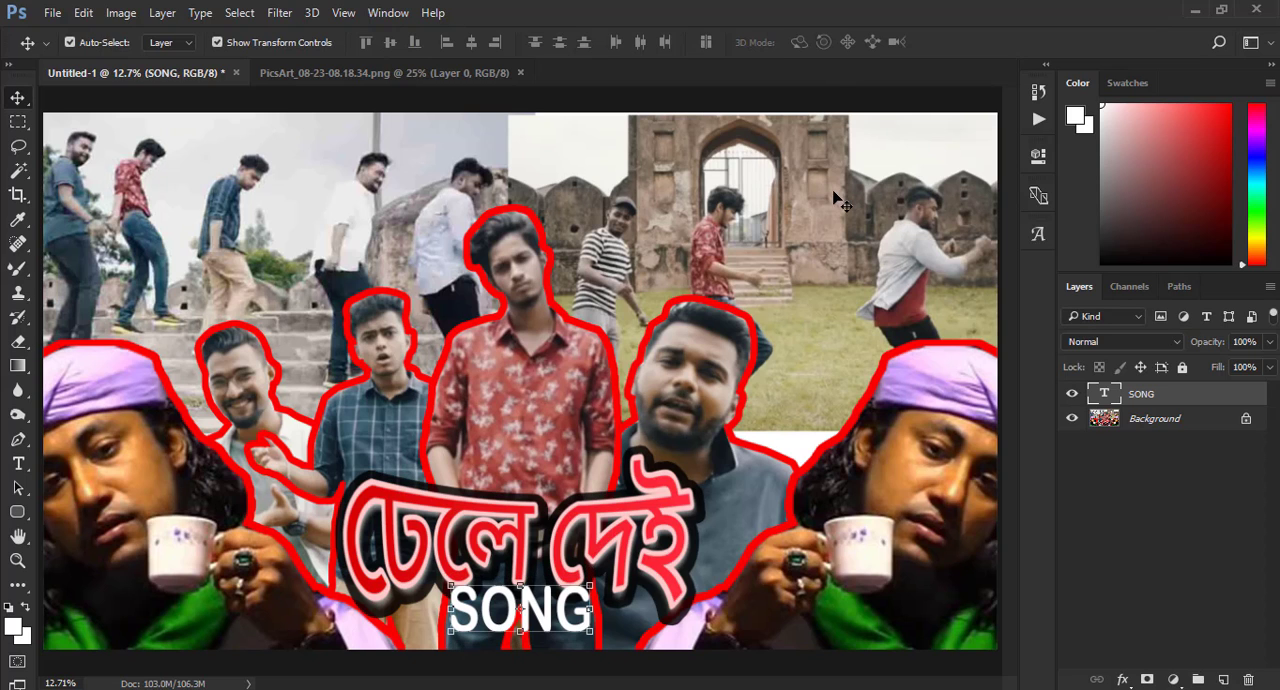
# - Apply a yellow-green Color Overlay (e4ff00) to the "SONG" text layer
pyautogui.rightClick(1140, 394)
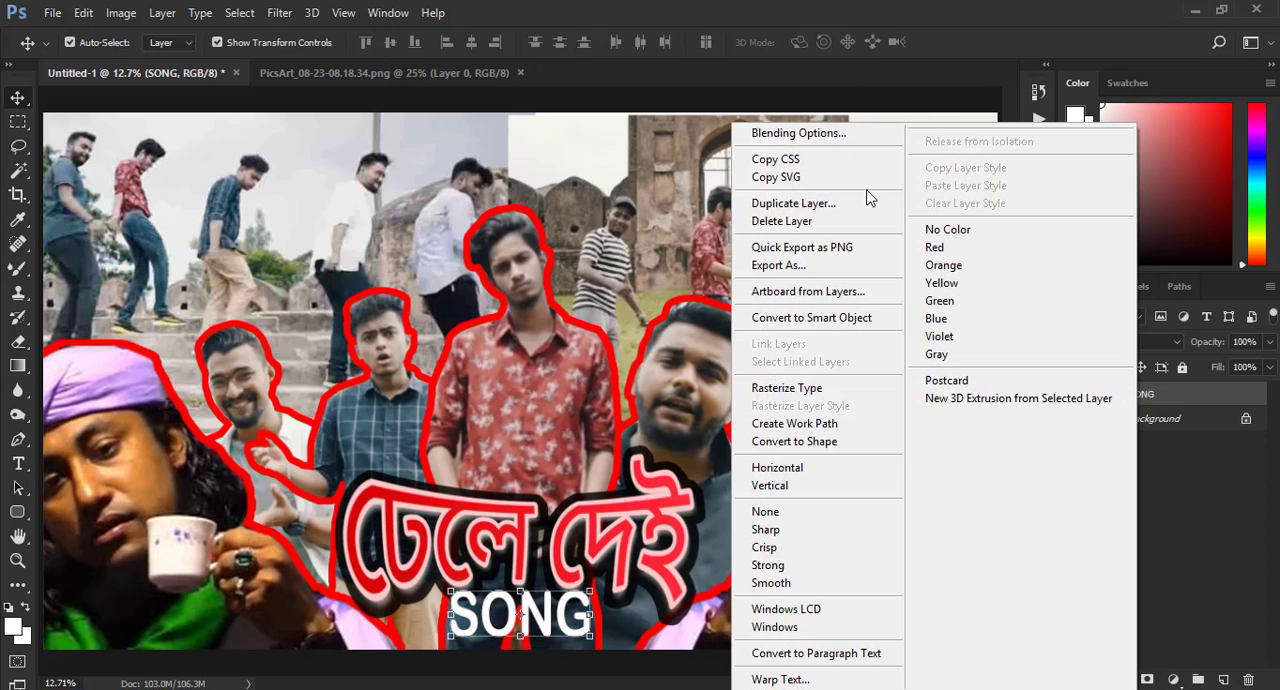
pyautogui.click(780, 135)
pyautogui.moveTo(562, 90); pyautogui.dragTo(926, 105)
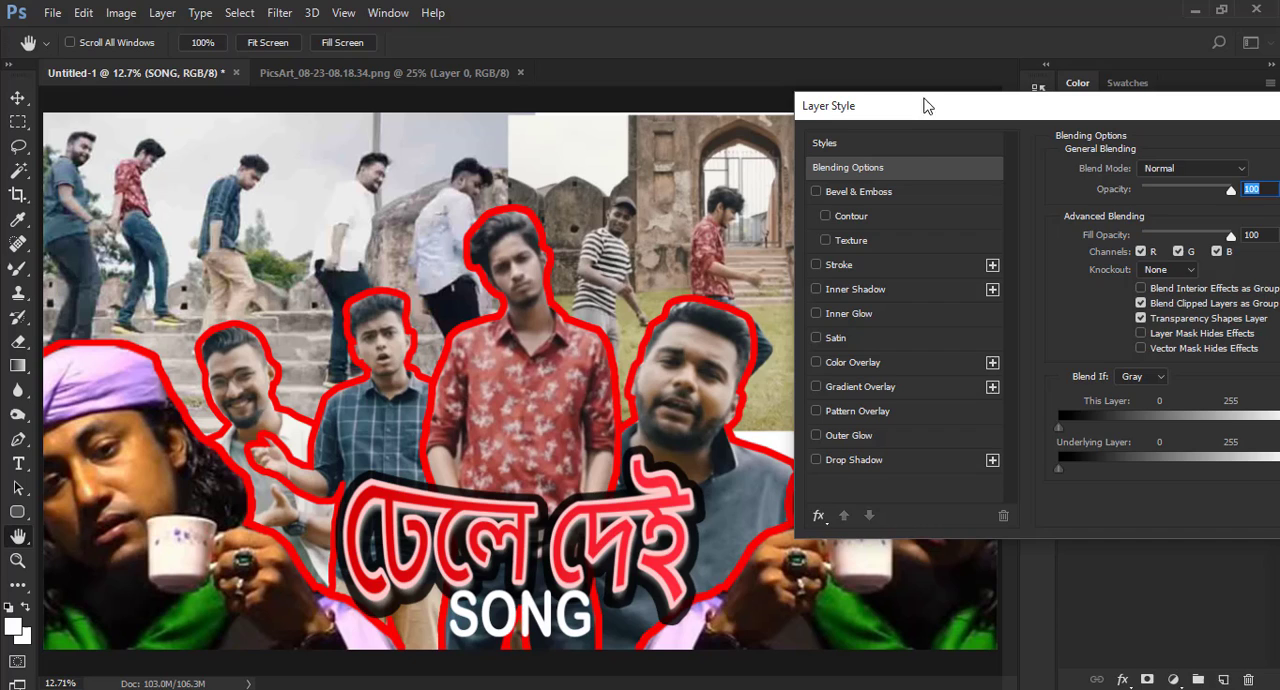
pyautogui.click(835, 363)
pyautogui.moveTo(1003, 112); pyautogui.dragTo(908, 111)
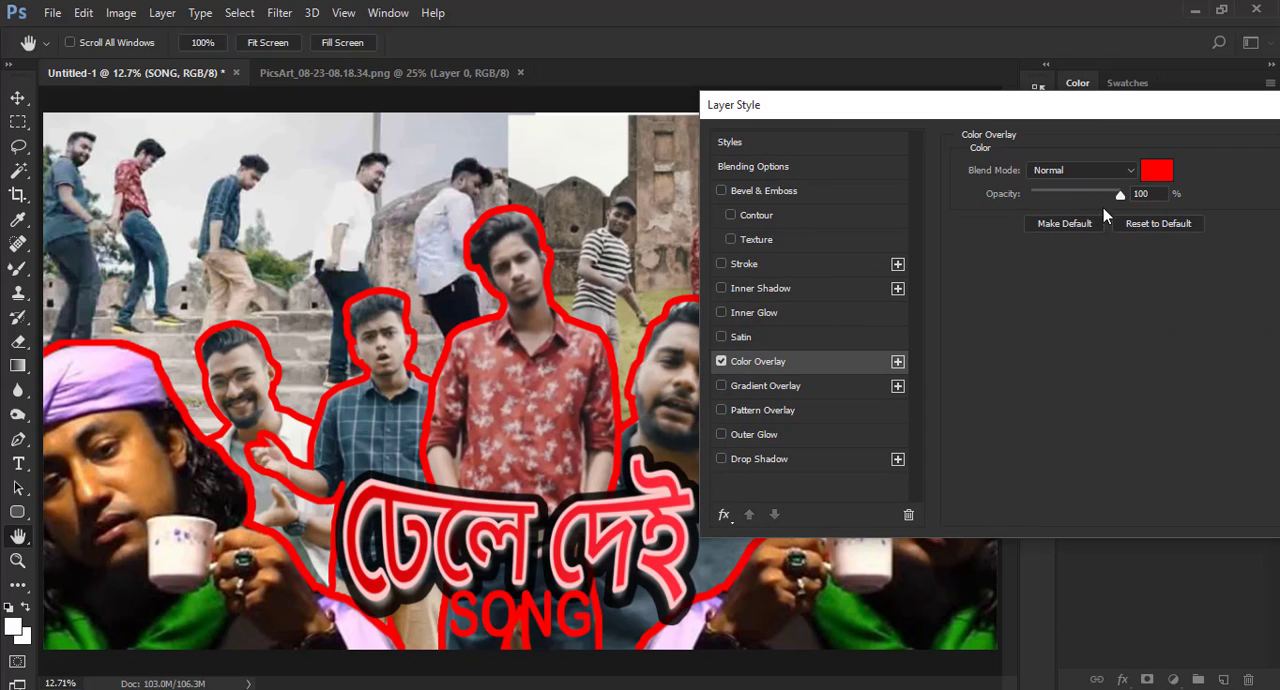
pyautogui.click(1157, 171)
pyautogui.moveTo(916, 326); pyautogui.dragTo(915, 406)
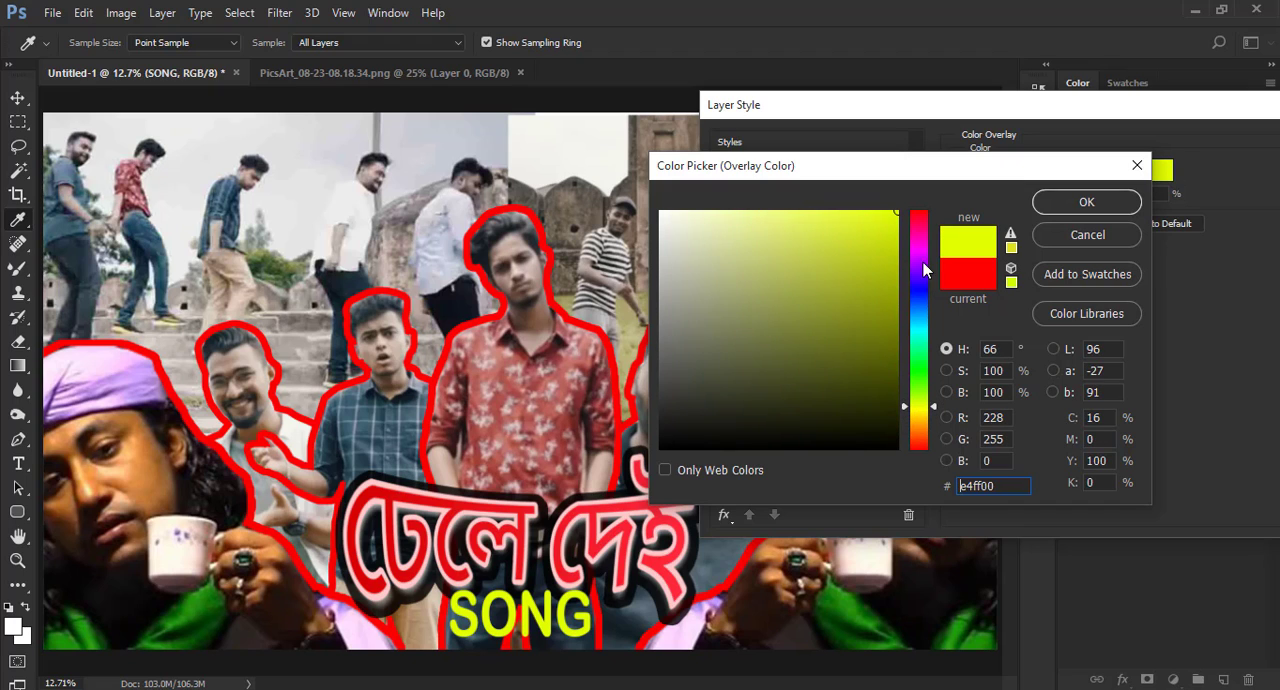
pyautogui.click(1086, 202)
# - Add a black outside stroke of 32 px to the "SONG" text and apply the layer style
pyautogui.click(744, 266)
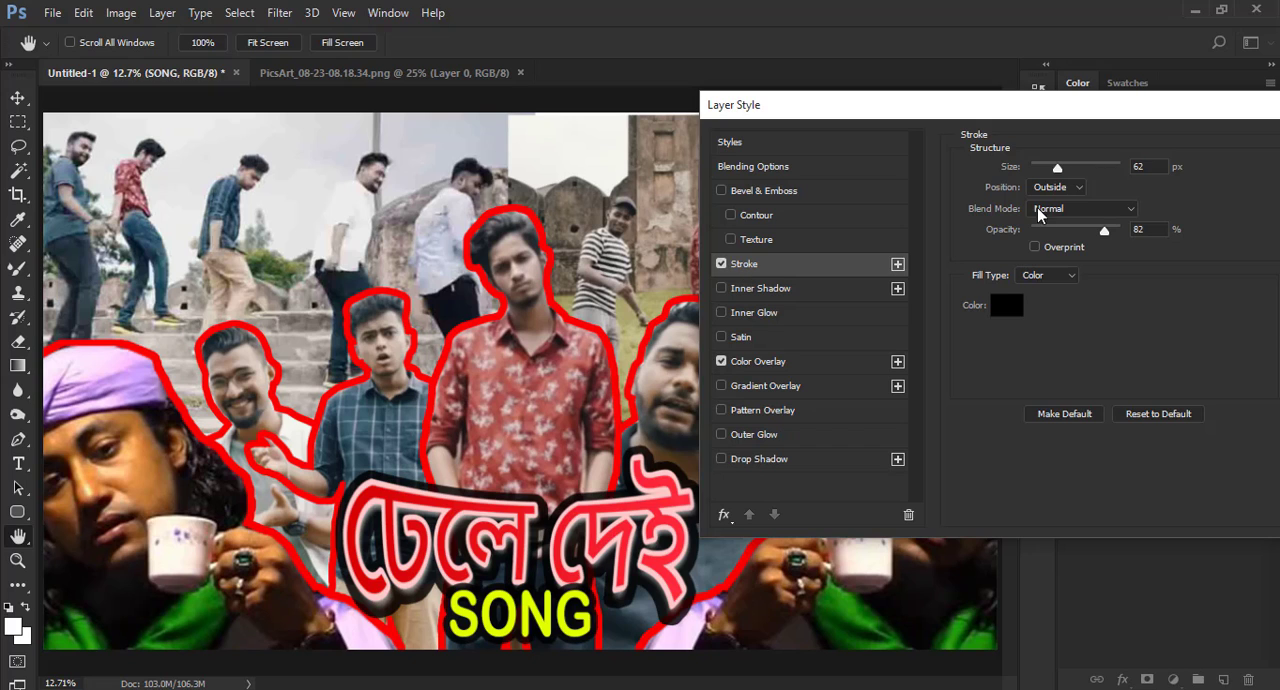
pyautogui.moveTo(1058, 170); pyautogui.dragTo(1050, 177)
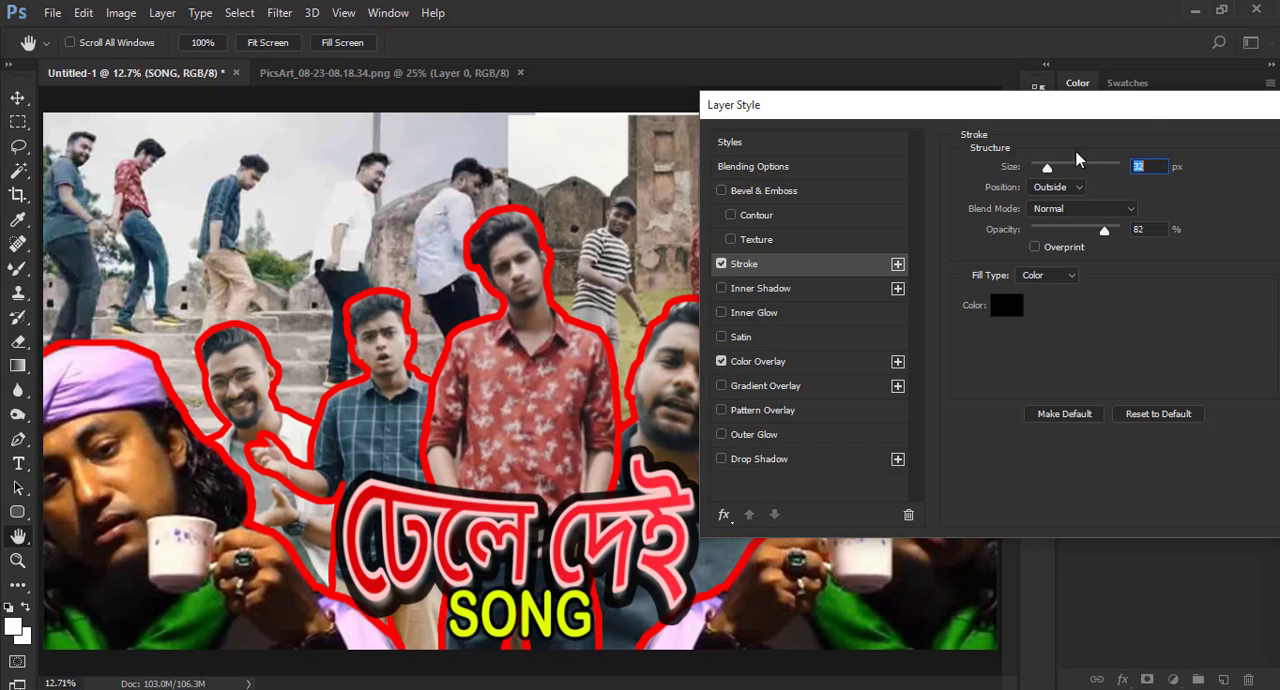
pyautogui.moveTo(1140, 110); pyautogui.dragTo(980, 137)
pyautogui.click(1228, 165)
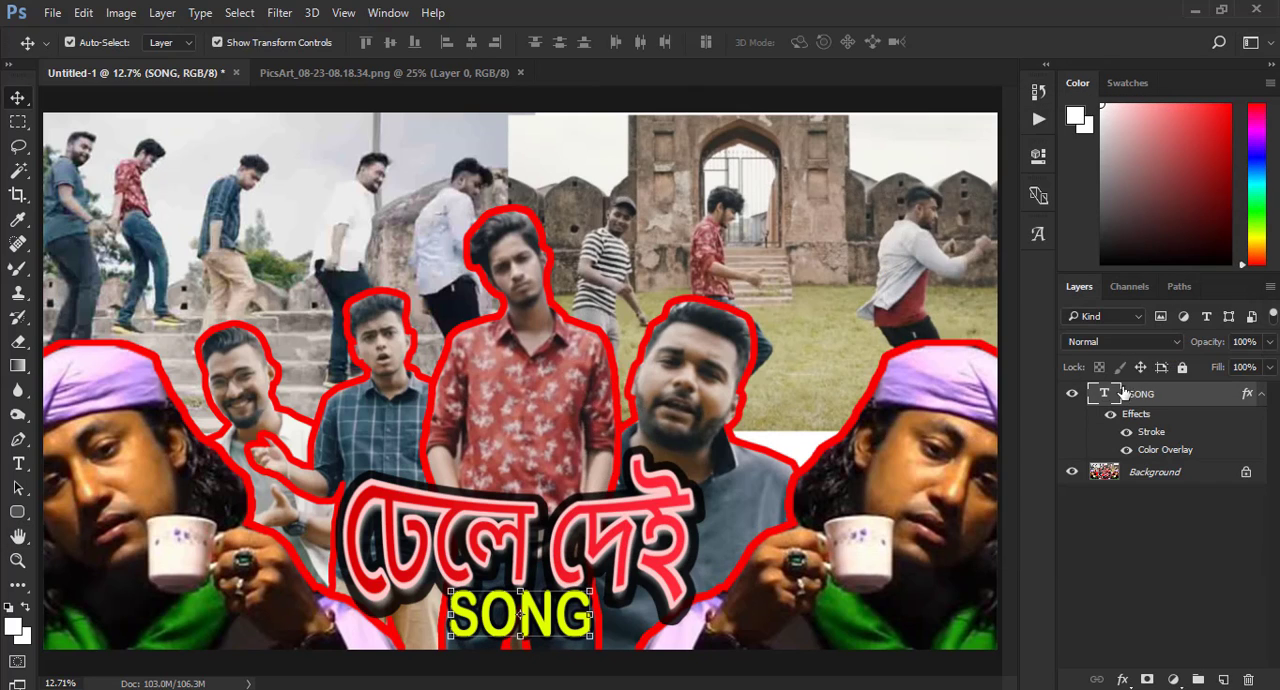
# - Select the Background layer, close the PicsArt document and open the emoji image index.jpg
pyautogui.click(1145, 476)
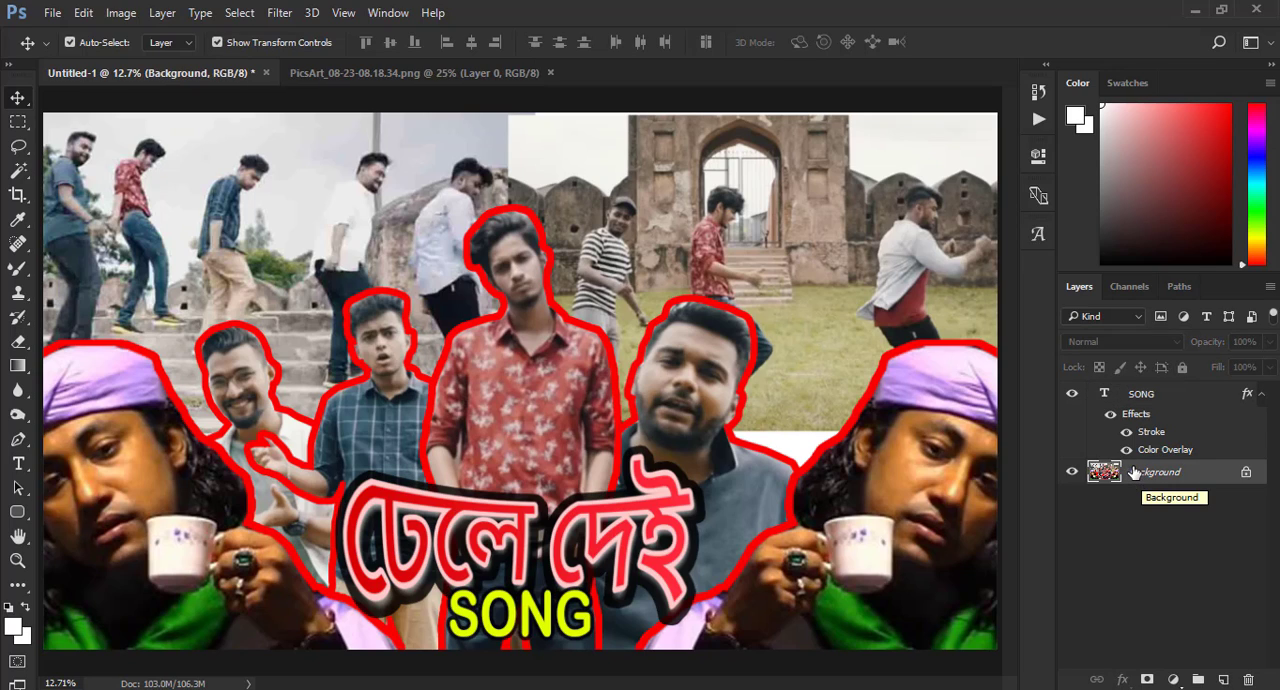
pyautogui.click(548, 73)
pyautogui.click(52, 12)
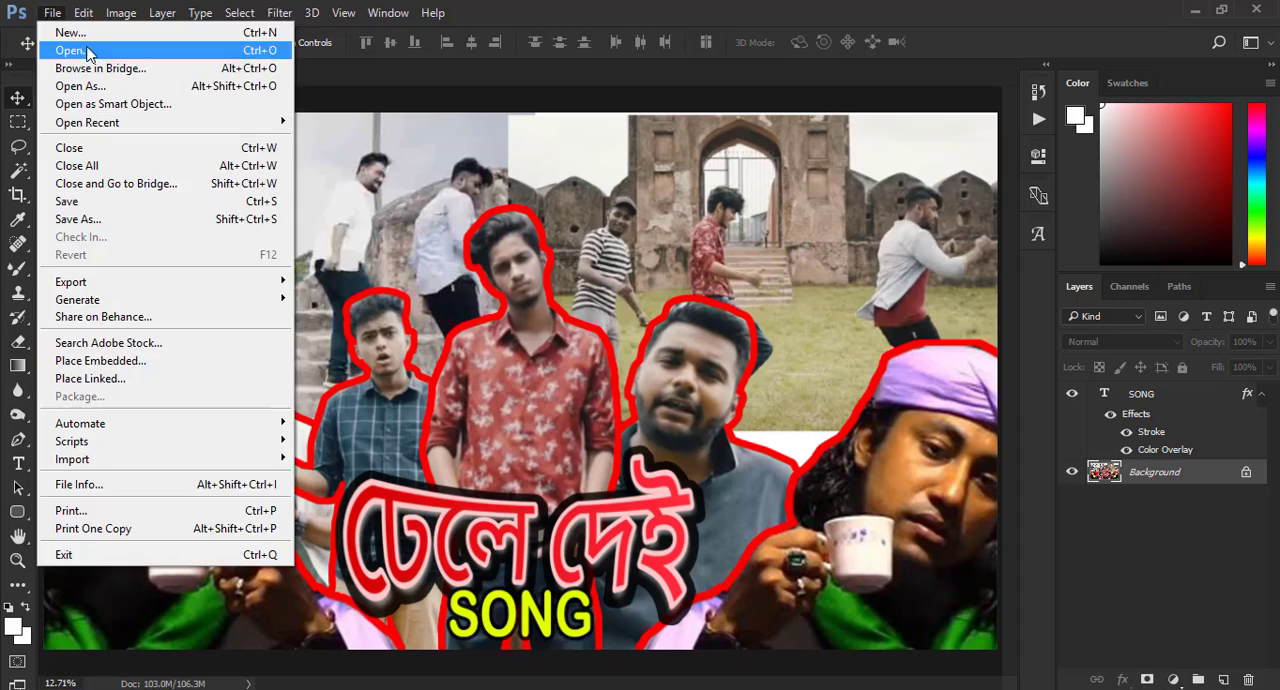
pyautogui.click(86, 49)
pyautogui.doubleClick(330, 305)
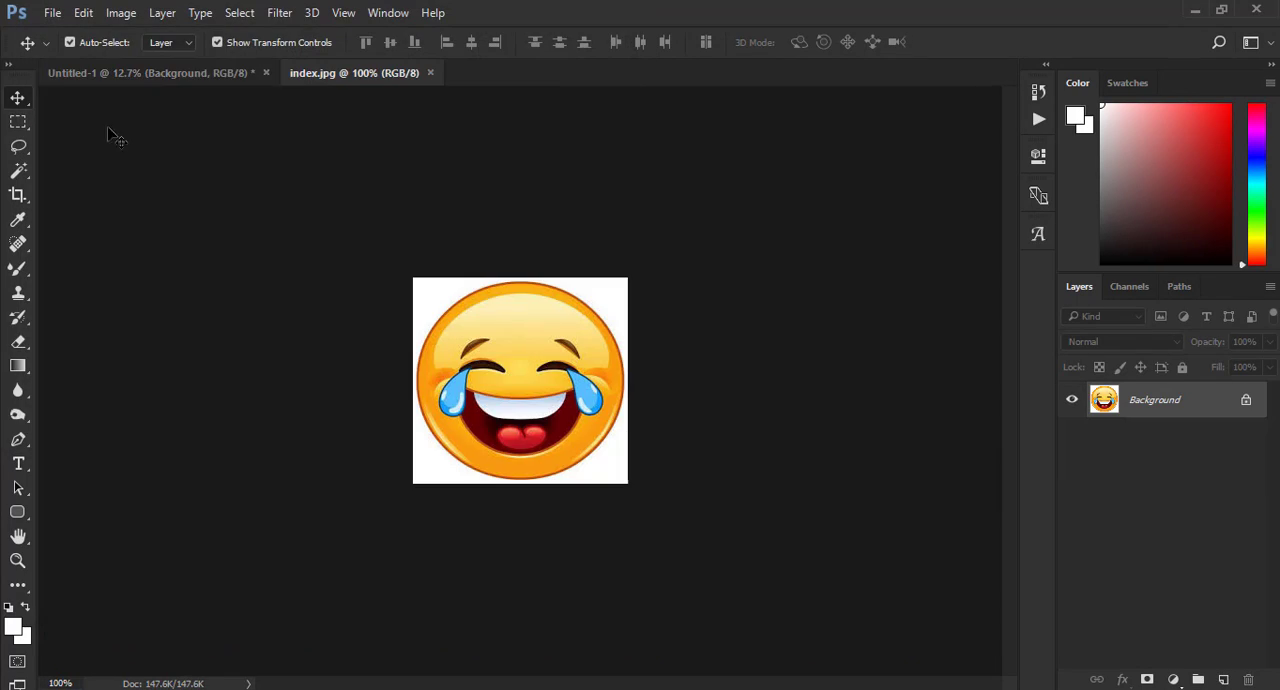
# - Bring the laughing emoji into the thumbnail, scale it to about 444% and place it right of the bearded man's face
pyautogui.moveTo(481, 337); pyautogui.dragTo(839, 387)
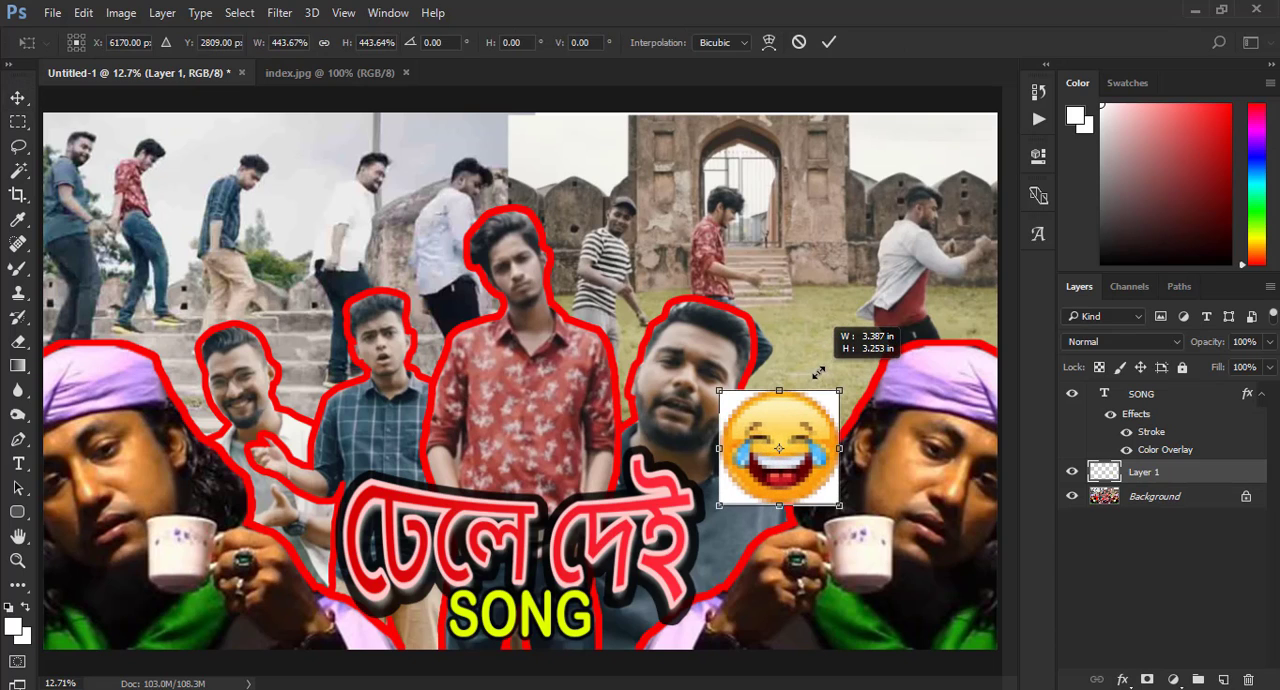
pyautogui.moveTo(799, 423); pyautogui.dragTo(812, 415)
pyautogui.click(829, 42)
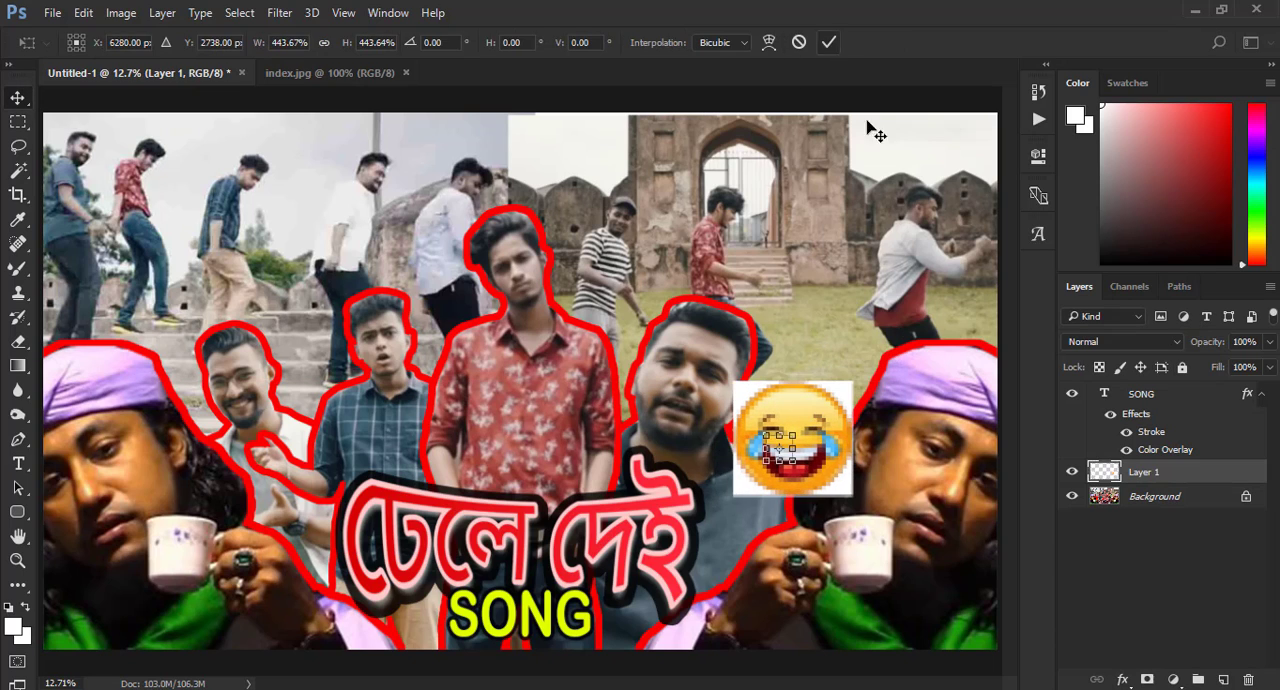
pyautogui.hotkey('ctrl', 'j')
pyautogui.moveTo(815, 430); pyautogui.dragTo(848, 297)
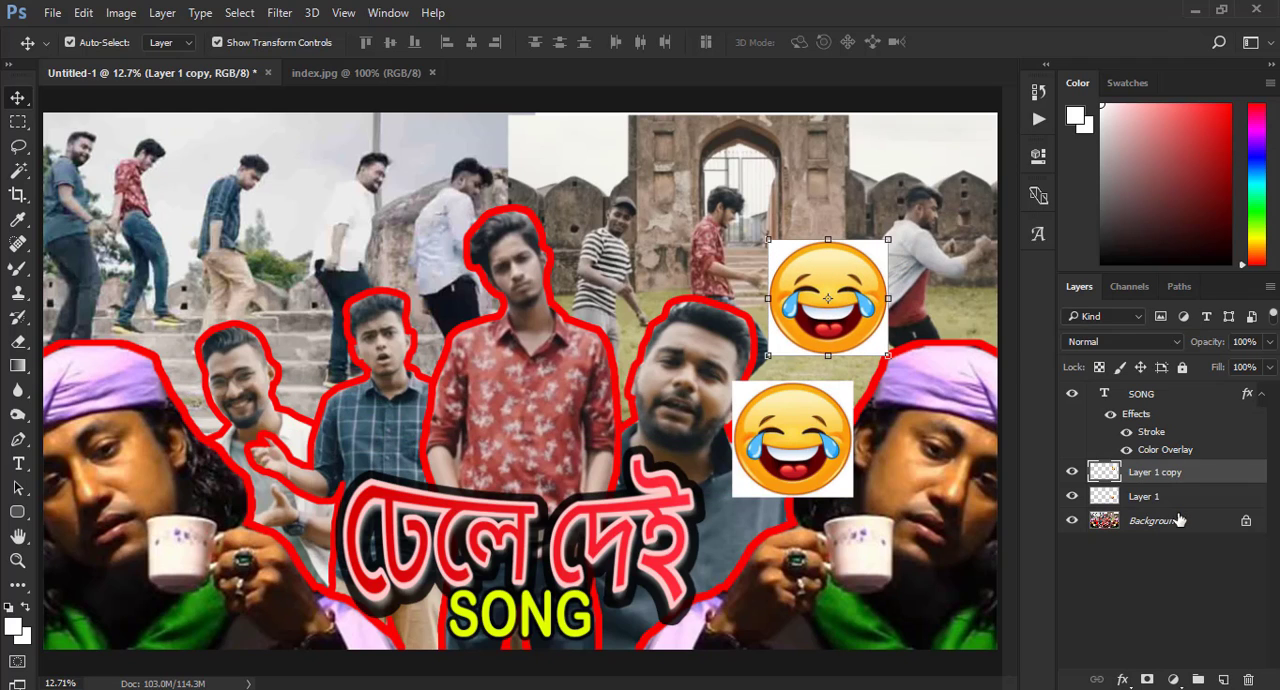
pyautogui.moveTo(1200, 487); pyautogui.dragTo(1248, 680)
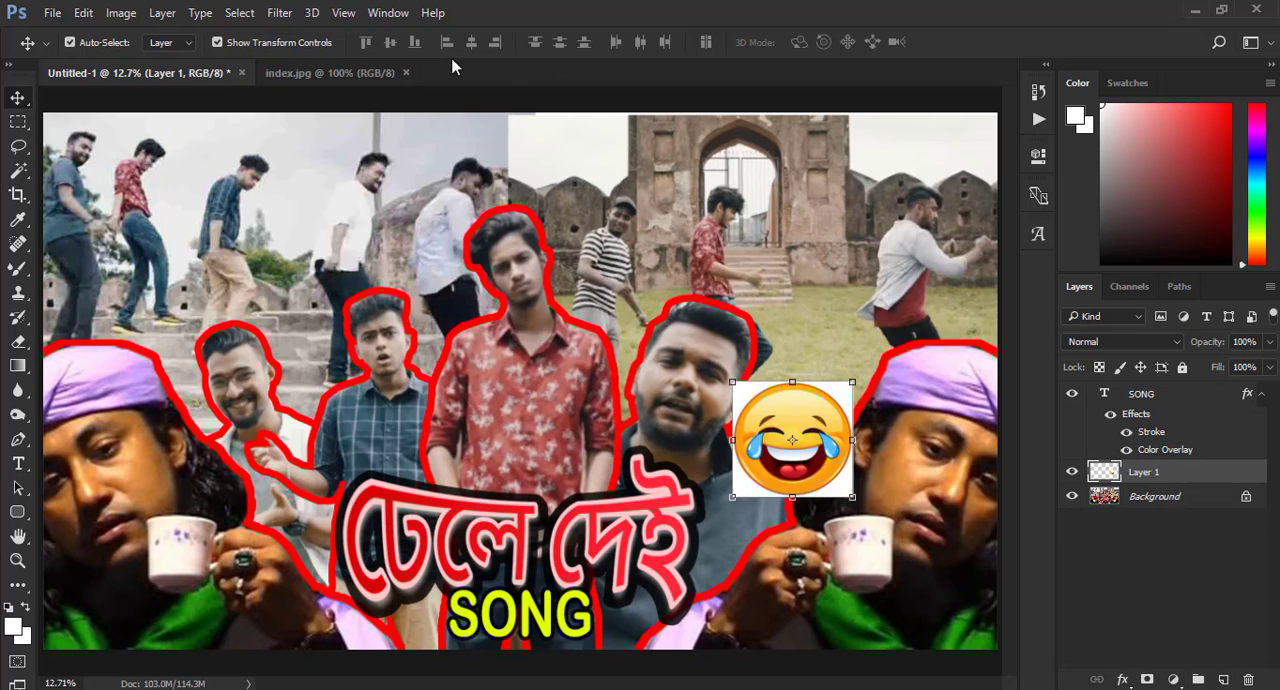
# - Open the china-tea-cup-and-saucer image, place it over the central man's shirt and scale it to 166.48%
pyautogui.click(52, 12)
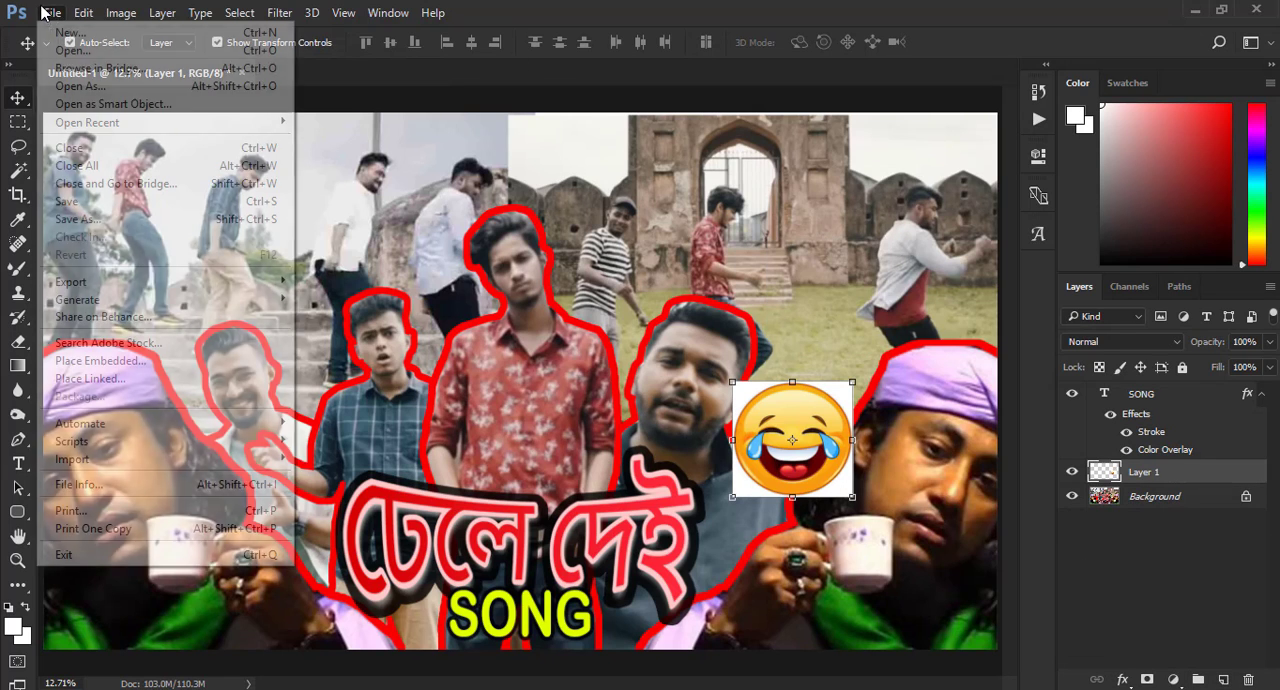
pyautogui.click(94, 49)
pyautogui.click(490, 420)
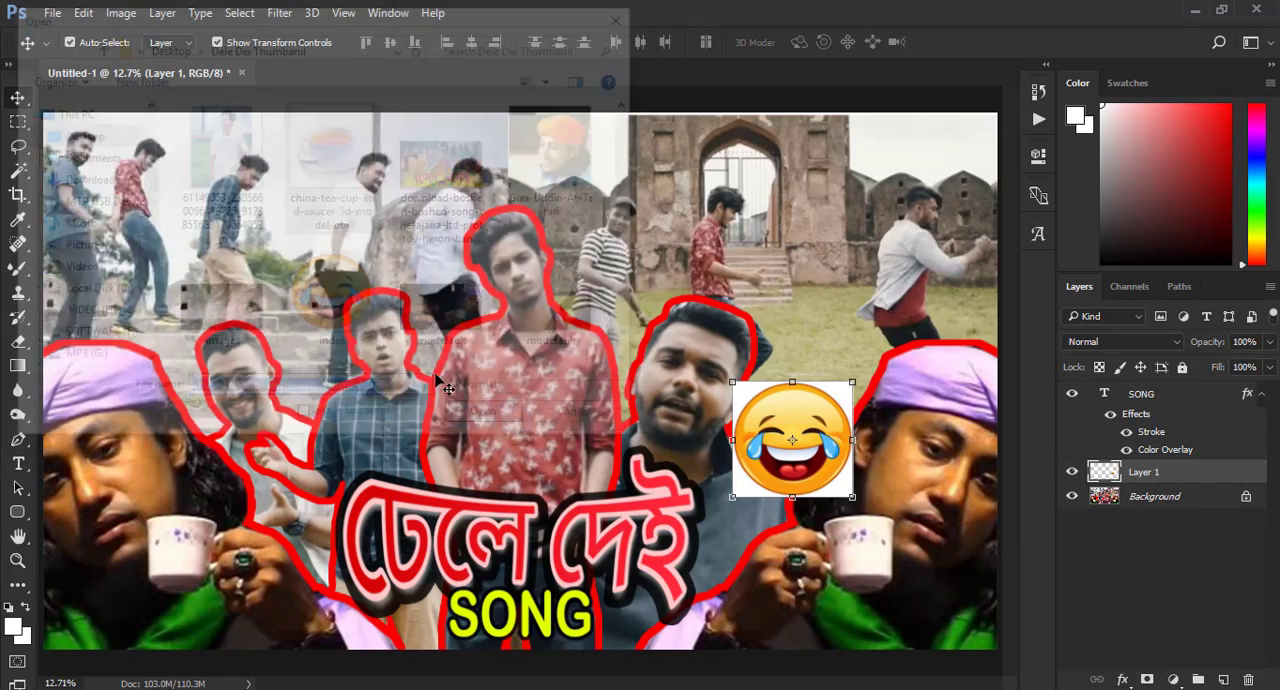
pyautogui.moveTo(100, 72); pyautogui.dragTo(598, 368)
pyautogui.hotkey('ctrl', 't')
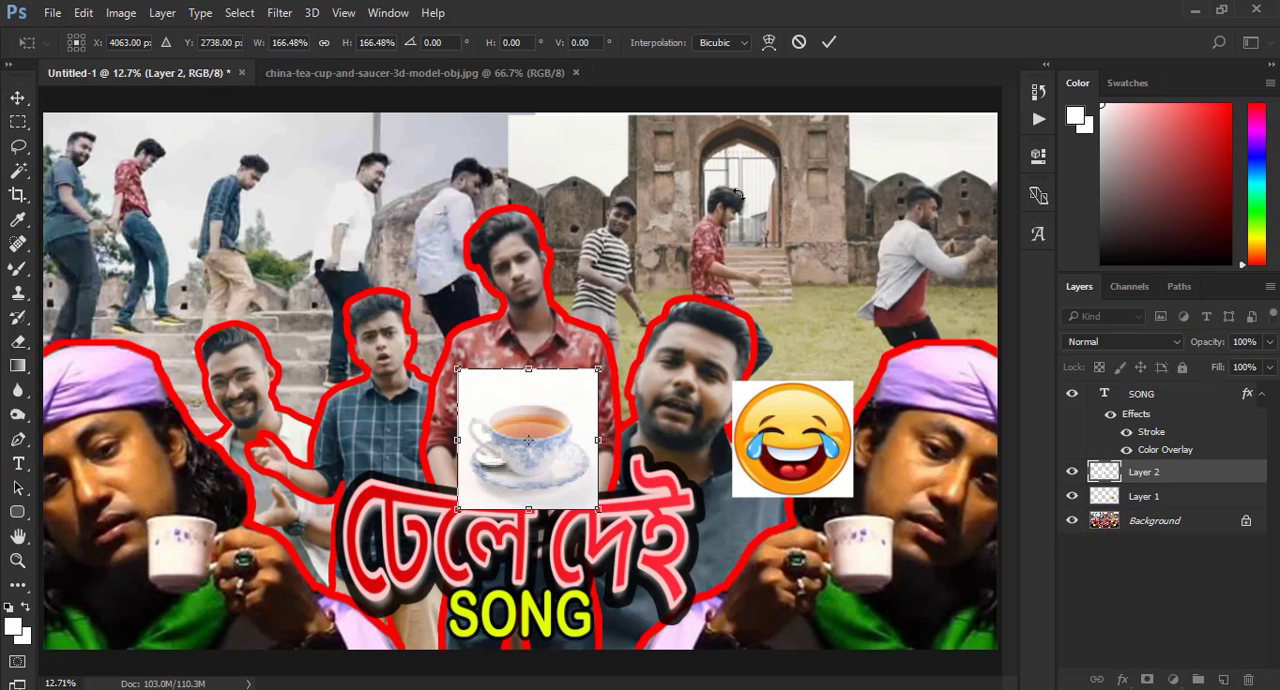
pyautogui.click(829, 44)
# - Erase the white surroundings of the teacup with a soft 1000 px Eraser so it blends into the red shirt
pyautogui.click(18, 341)
pyautogui.click(90, 340)
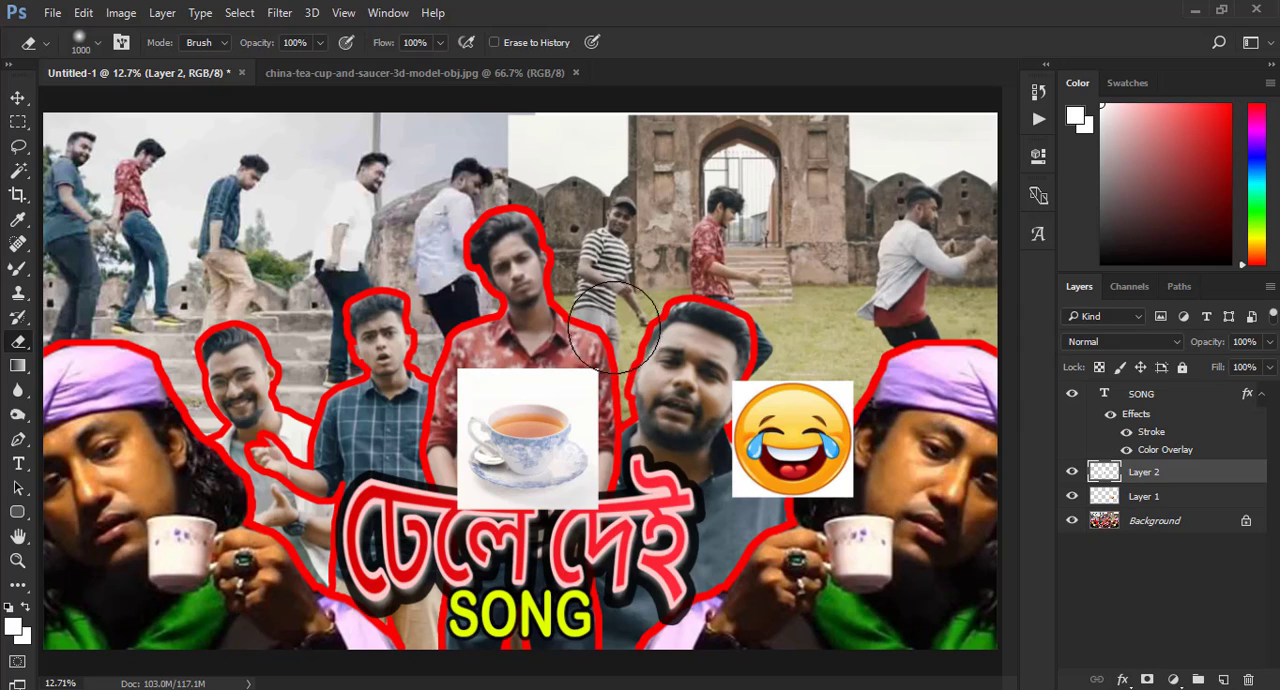
pyautogui.moveTo(613, 325)
pyautogui.mouseDown()
pyautogui.moveTo(520, 355)
pyautogui.moveTo(604, 351)
pyautogui.moveTo(618, 425)
pyautogui.moveTo(568, 535)
pyautogui.moveTo(430, 500)
pyautogui.moveTo(402, 400)
pyautogui.moveTo(456, 361)
pyautogui.mouseUp()
pyautogui.click(18, 98)
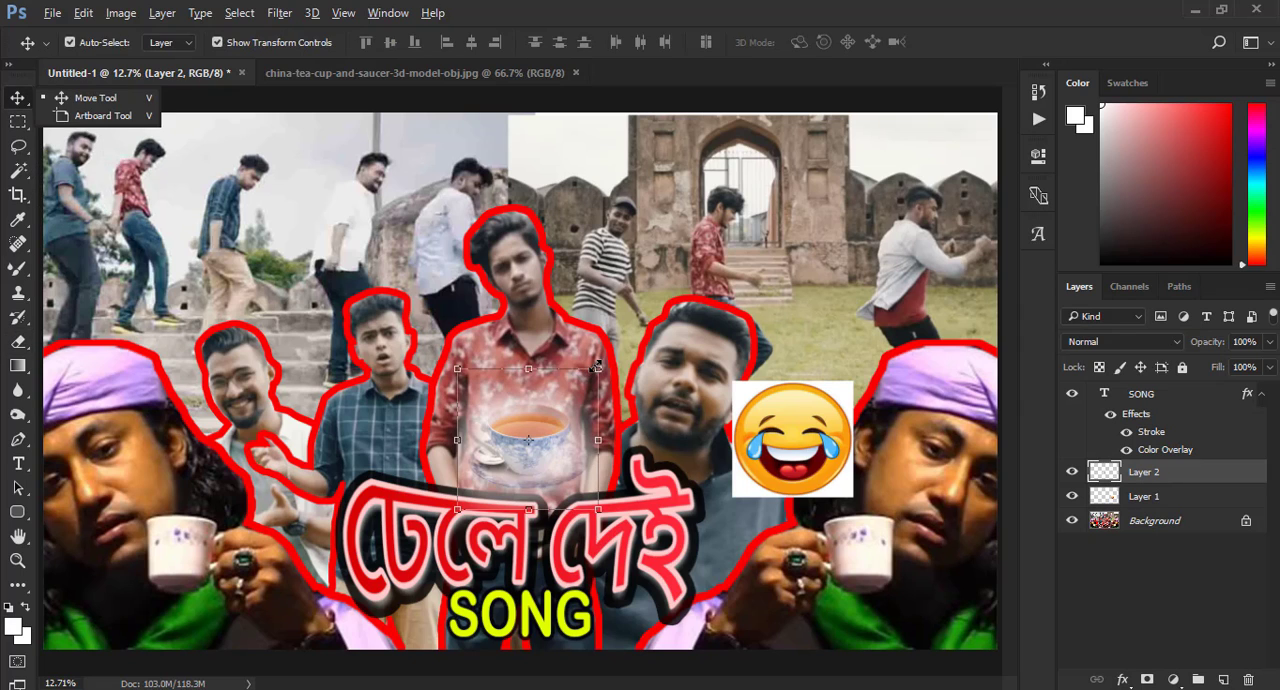
pyautogui.moveTo(597, 366)
pyautogui.mouseDown()
pyautogui.moveTo(555, 321)
pyautogui.moveTo(547, 452)
pyautogui.moveTo(590, 354)
pyautogui.mouseUp()
pyautogui.click(829, 43)
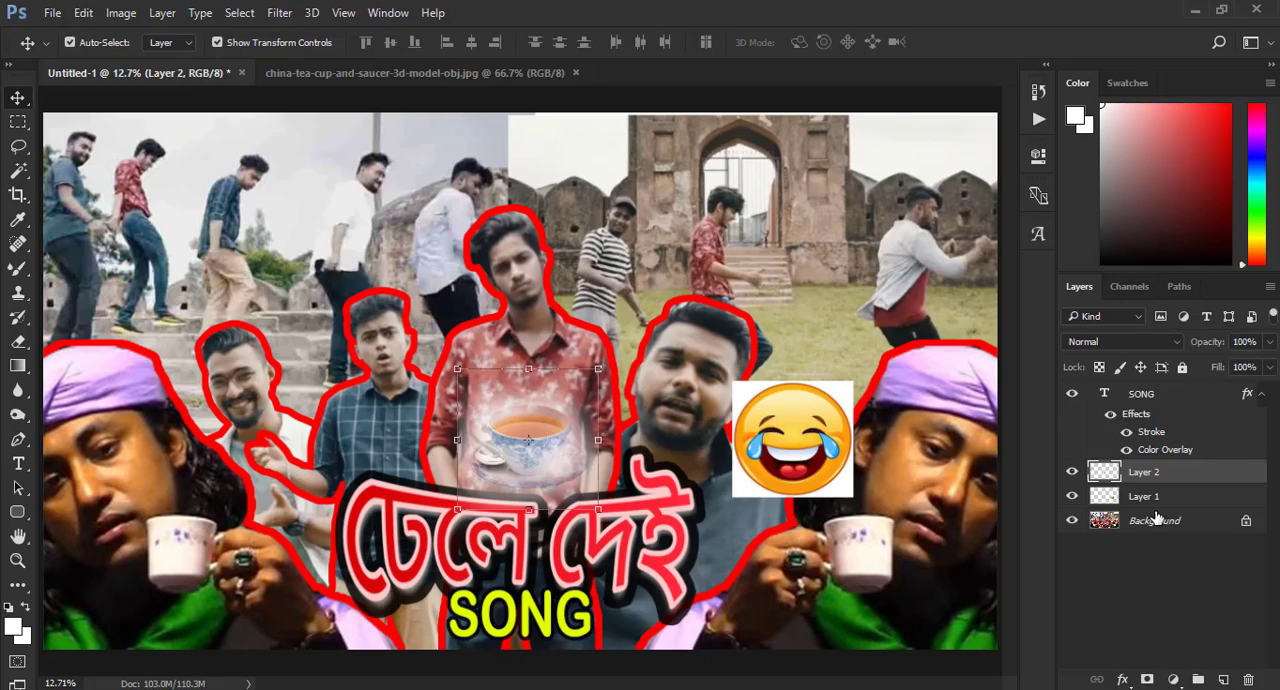
# - Merge all layers into the Background and close the teacup document
pyautogui.rightClick(1157, 518)
pyautogui.click(1118, 437)
pyautogui.hotkey('ctrl', '-')
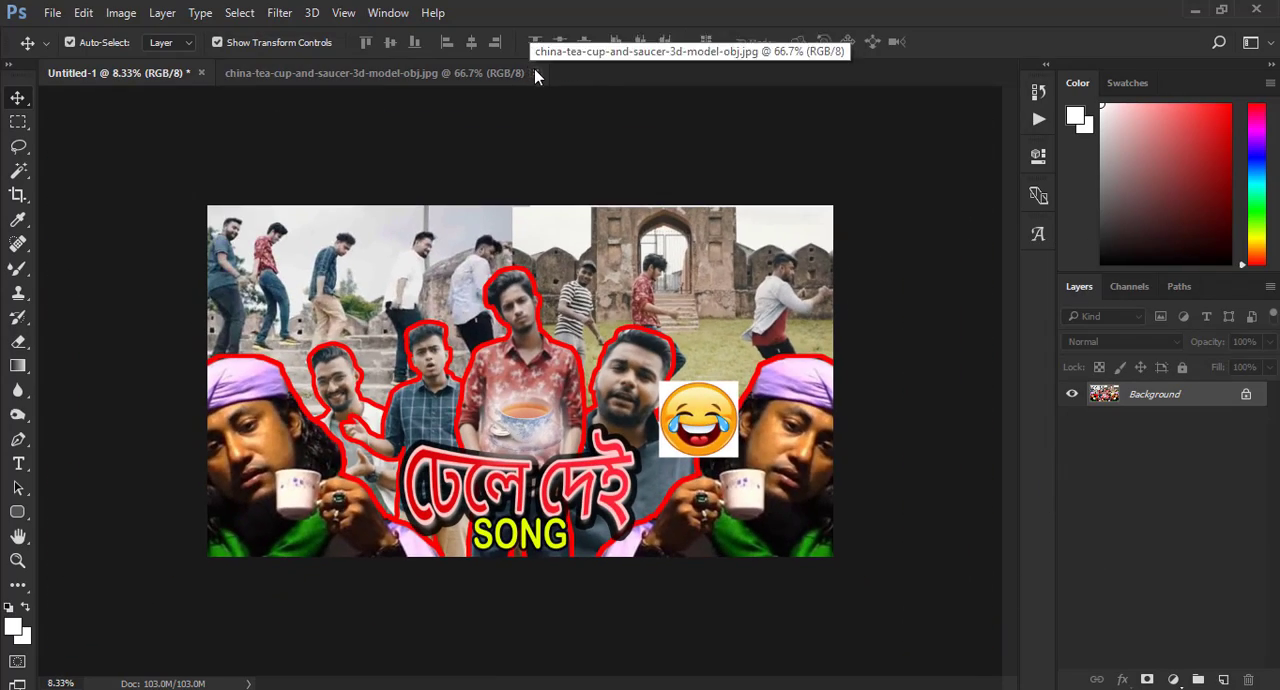
pyautogui.click(535, 73)
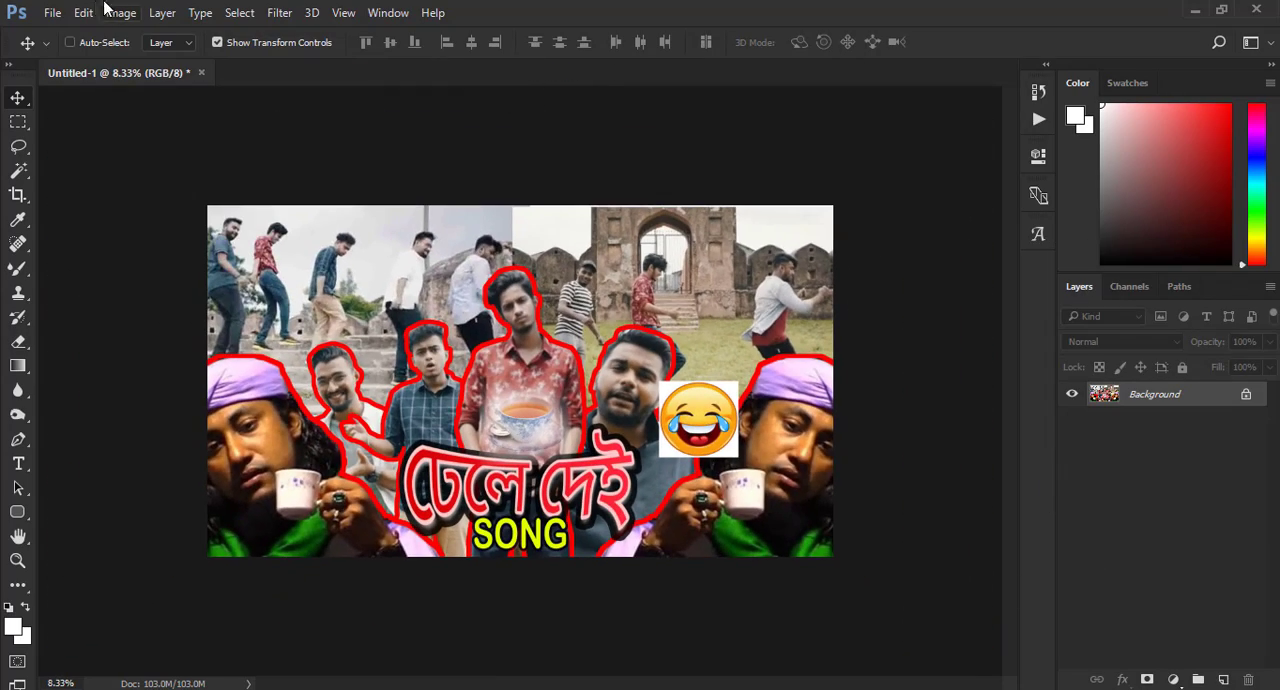
# - Start opening another image and browse to the New Backgrounds folder within ALL PICTURE on the PHOTOS (H:) drive
pyautogui.click(52, 12)
pyautogui.click(72, 57)
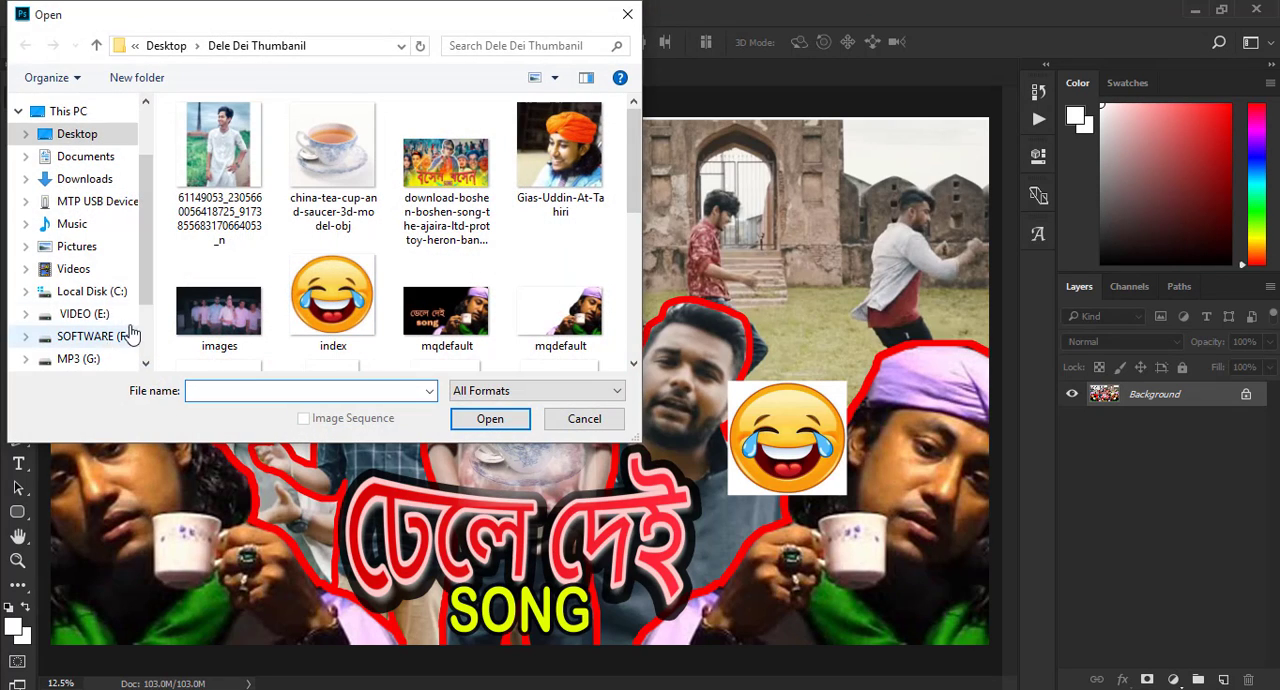
pyautogui.scroll(-2, 130, 333)
pyautogui.click(95, 328)
pyautogui.doubleClick(225, 134)
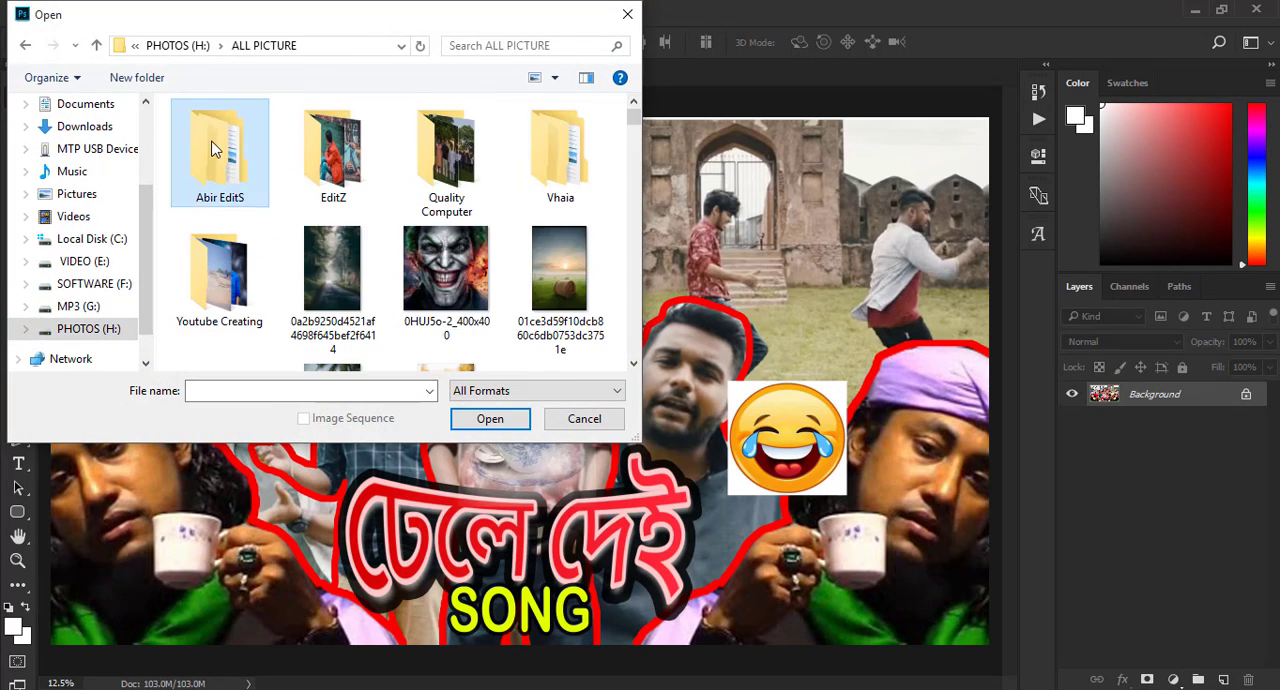
pyautogui.doubleClick(211, 149)
pyautogui.doubleClick(240, 126)
pyautogui.scroll(-3, 300, 280)
pyautogui.scroll(1, 228, 343)
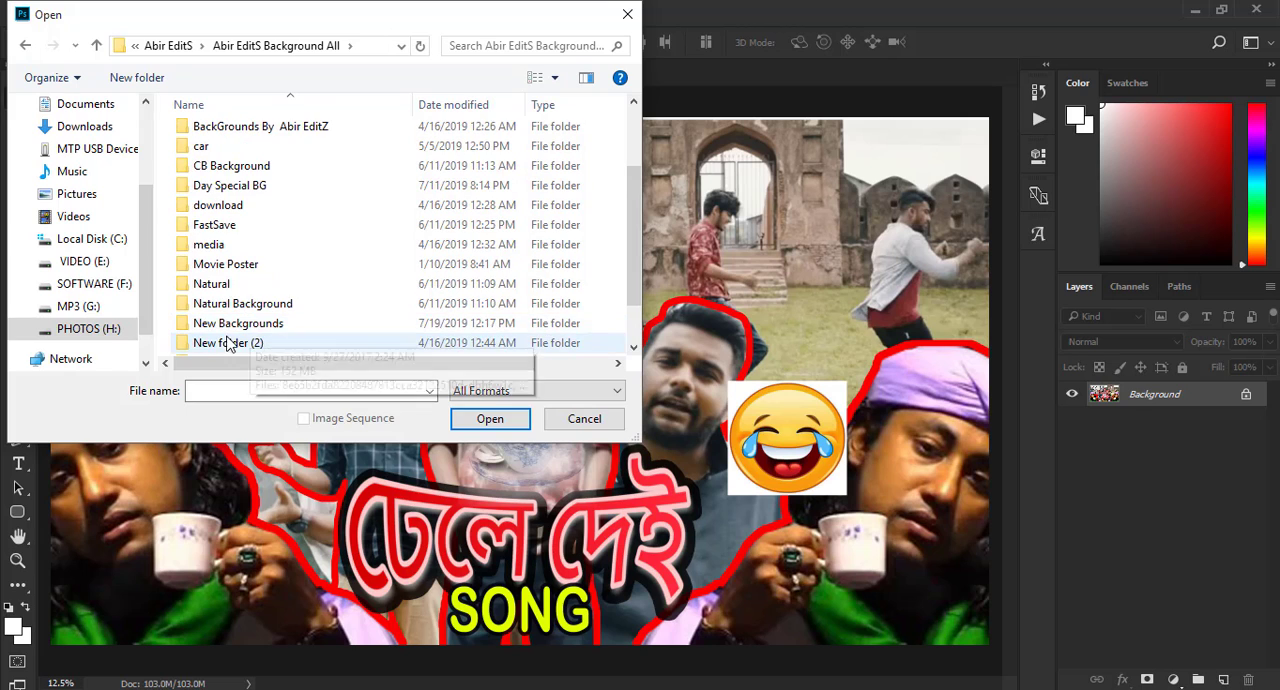
pyautogui.doubleClick(237, 323)
# - Find the music-notes and red-sparks images in the New Backgrounds folder and open both, Abir EditZ I (69) and Abir EditZ I (68)
pyautogui.scroll(-3, 420, 290)
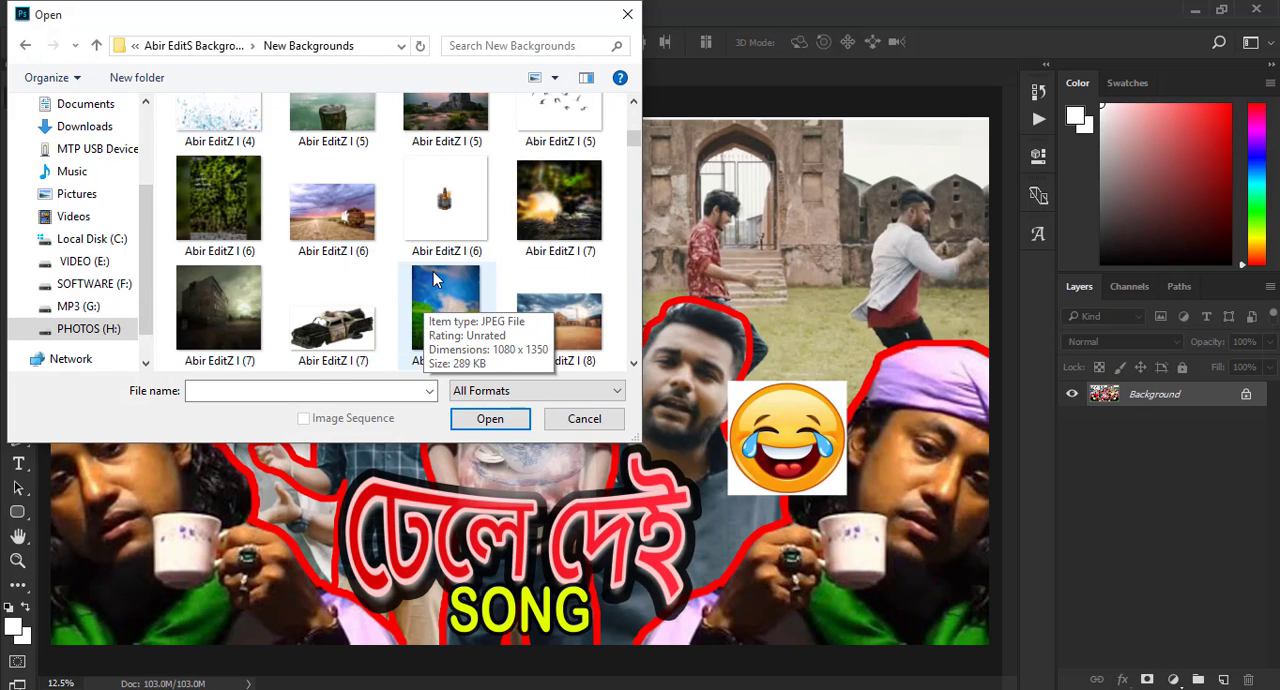
pyautogui.scroll(-8, 440, 290)
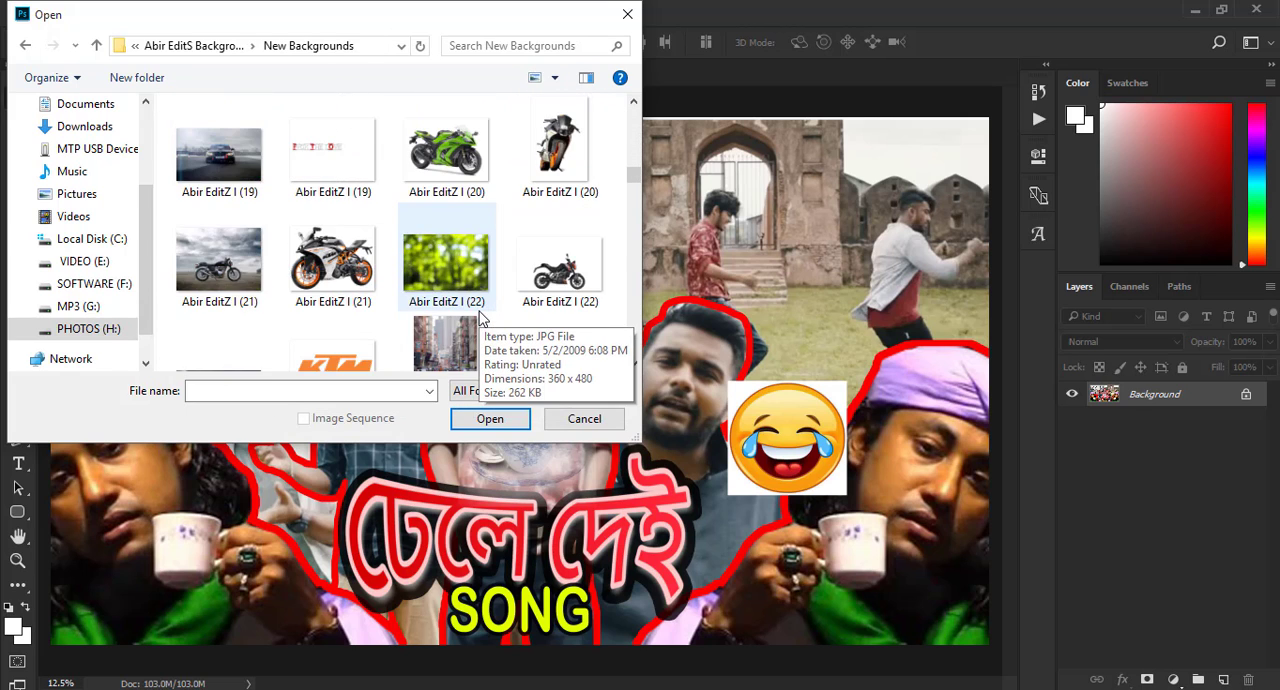
pyautogui.scroll(-4, 480, 318)
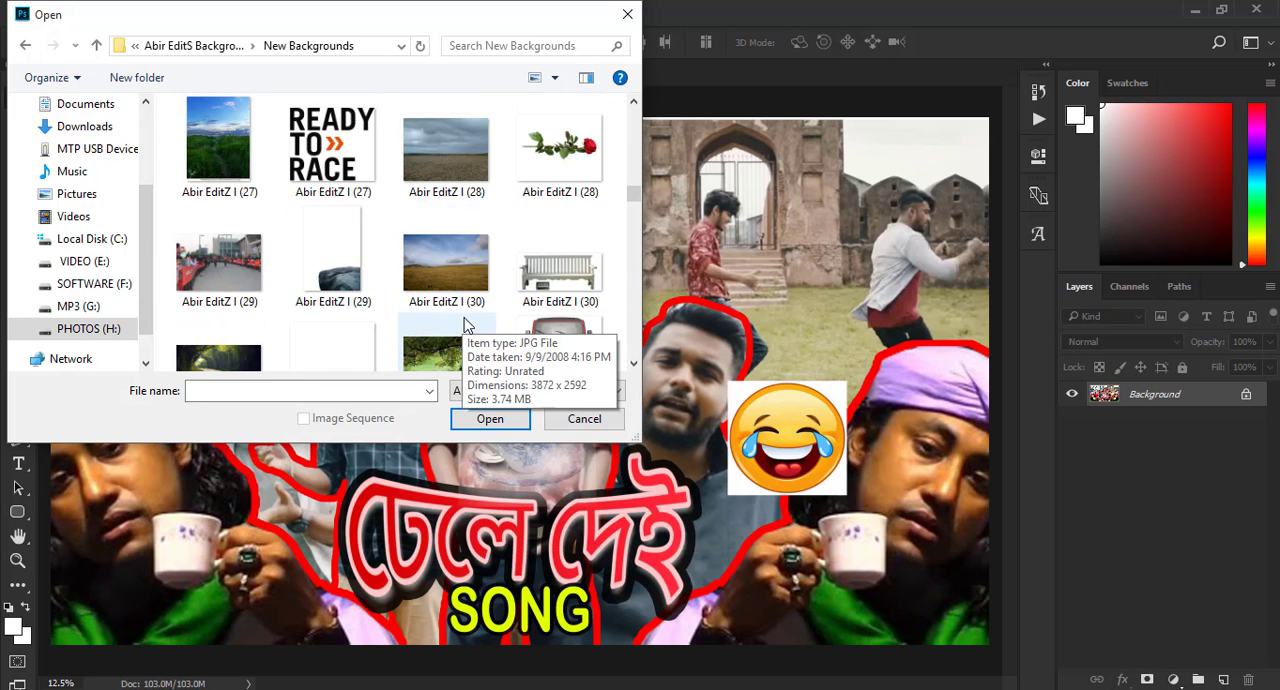
pyautogui.scroll(-5, 440, 315)
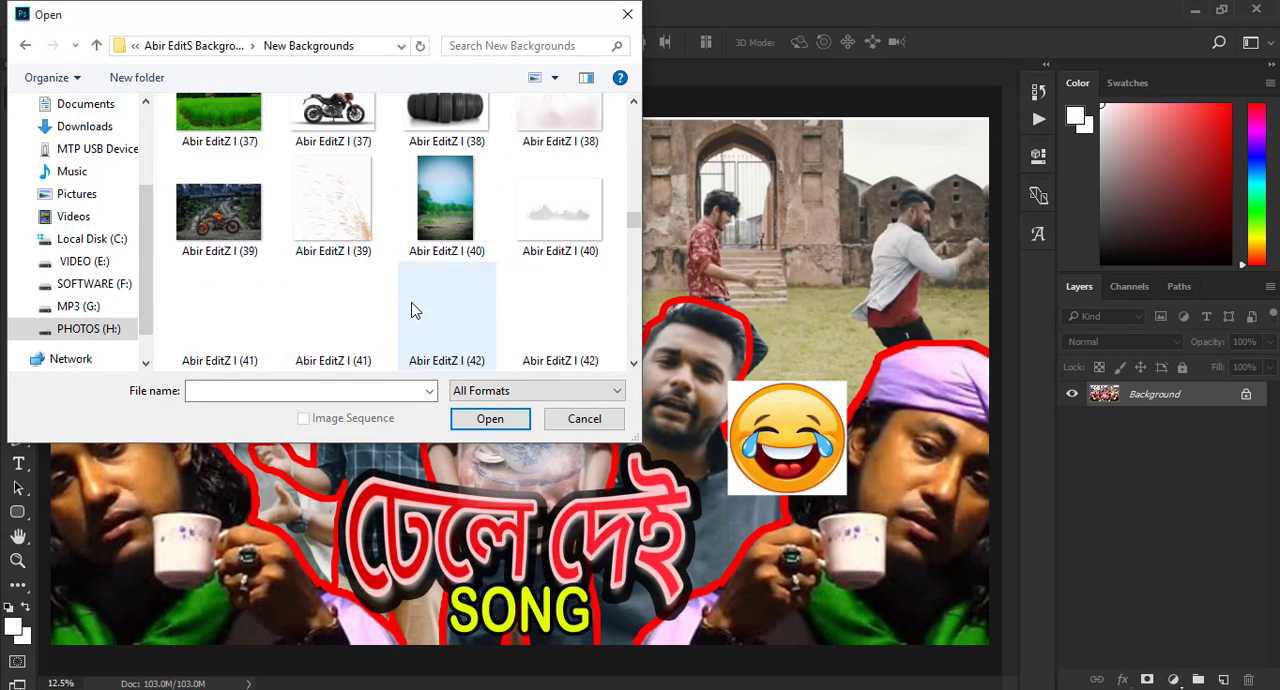
pyautogui.scroll(1, 416, 302)
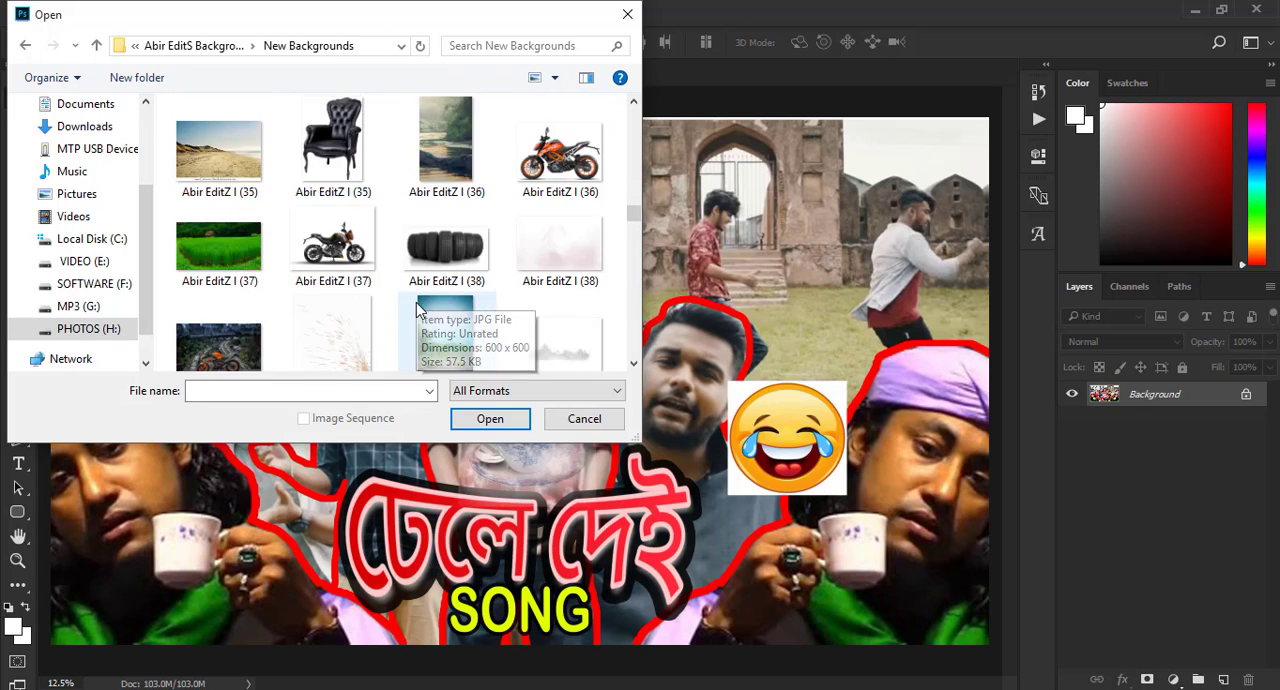
pyautogui.scroll(-4, 416, 302)
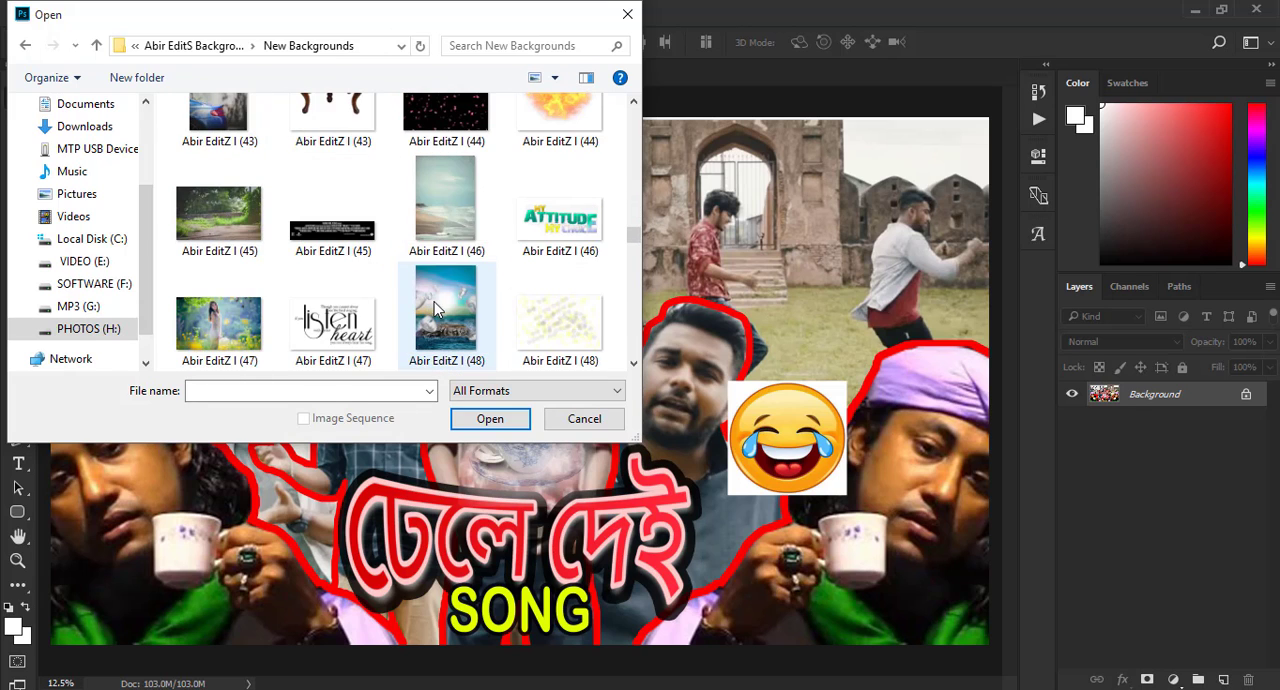
pyautogui.scroll(-4, 434, 301)
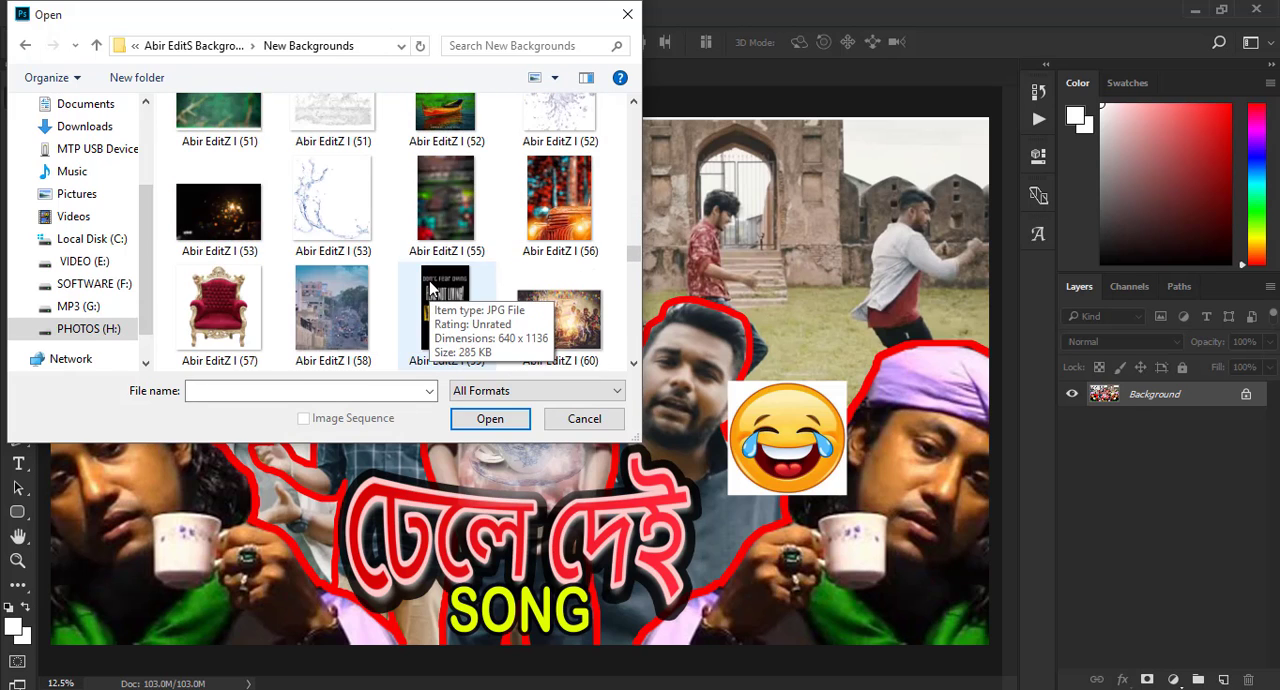
pyautogui.scroll(-1, 434, 286)
pyautogui.scroll(-2, 468, 288)
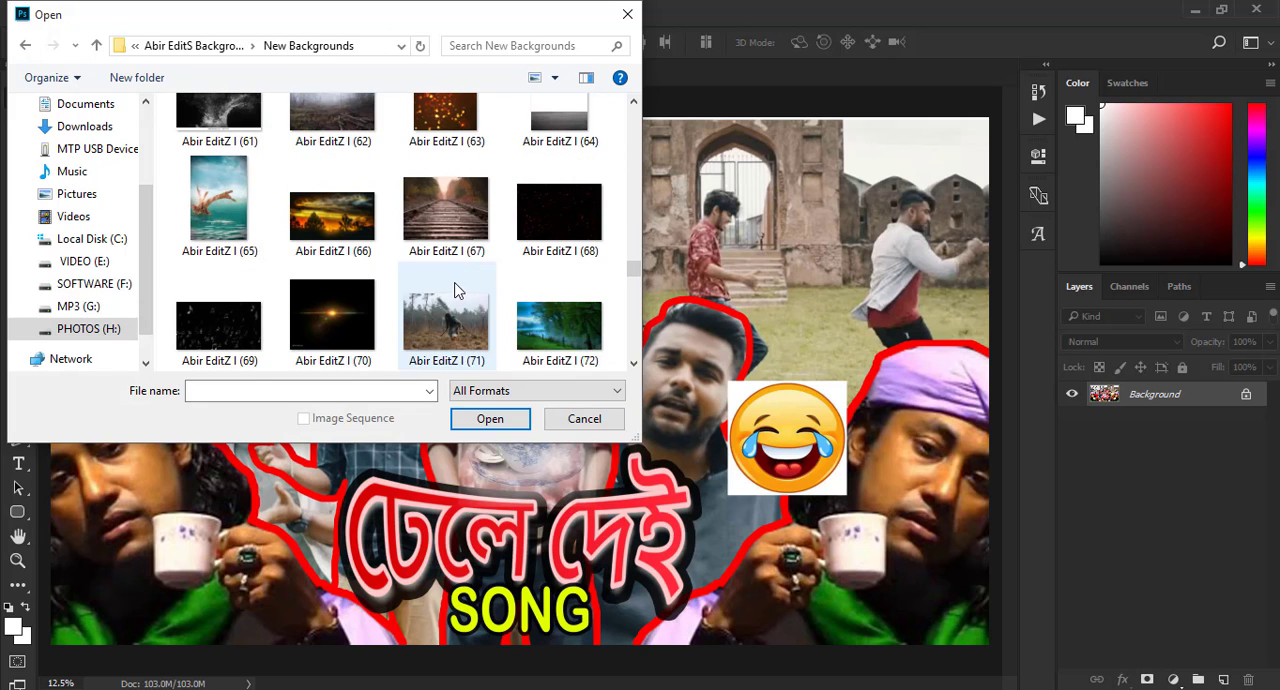
pyautogui.click(258, 332)
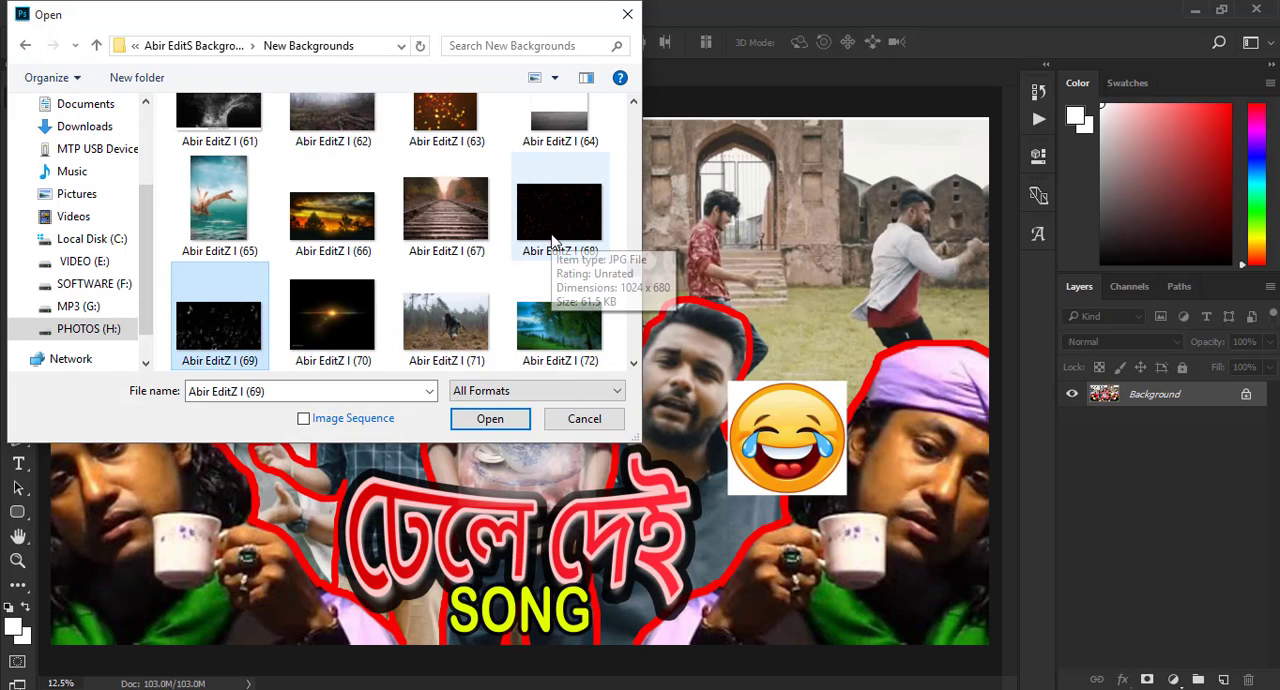
pyautogui.keyDown('ctrl'); pyautogui.click(537, 254); pyautogui.keyUp('ctrl')
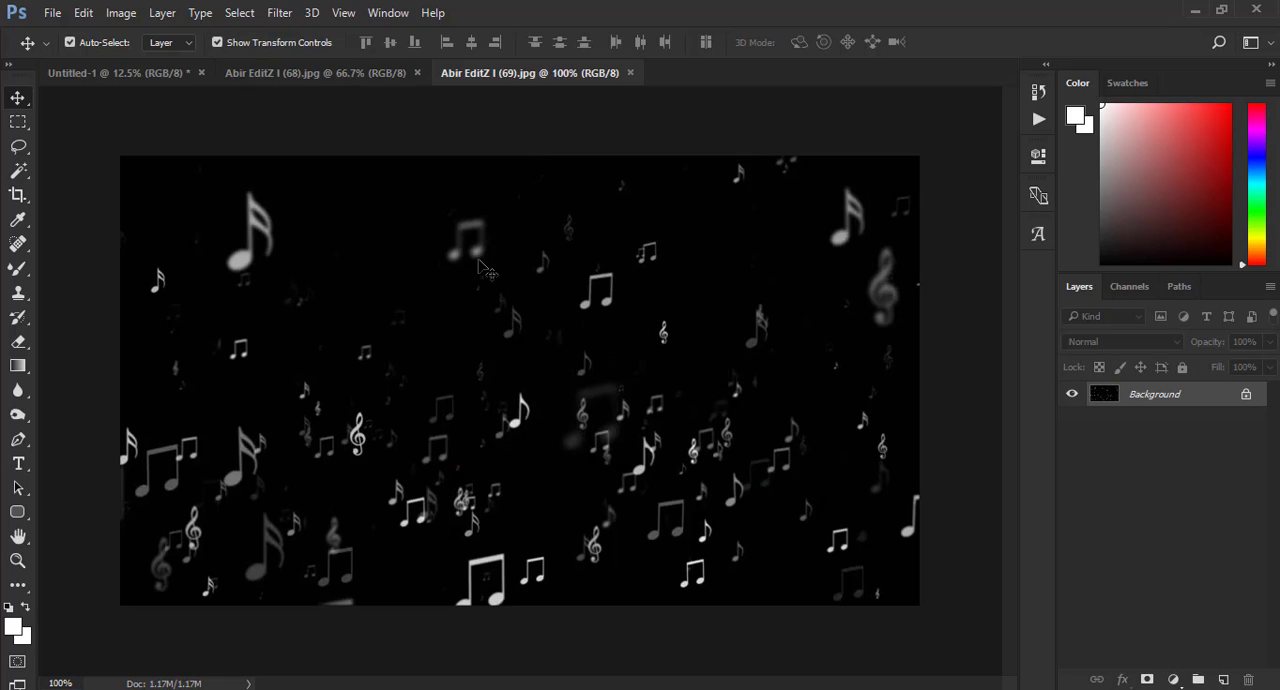
# - Place the music-notes image over the whole thumbnail, scale it to 966.67% and set its blend mode to Screen
pyautogui.moveTo(469, 256); pyautogui.dragTo(1000, 108)
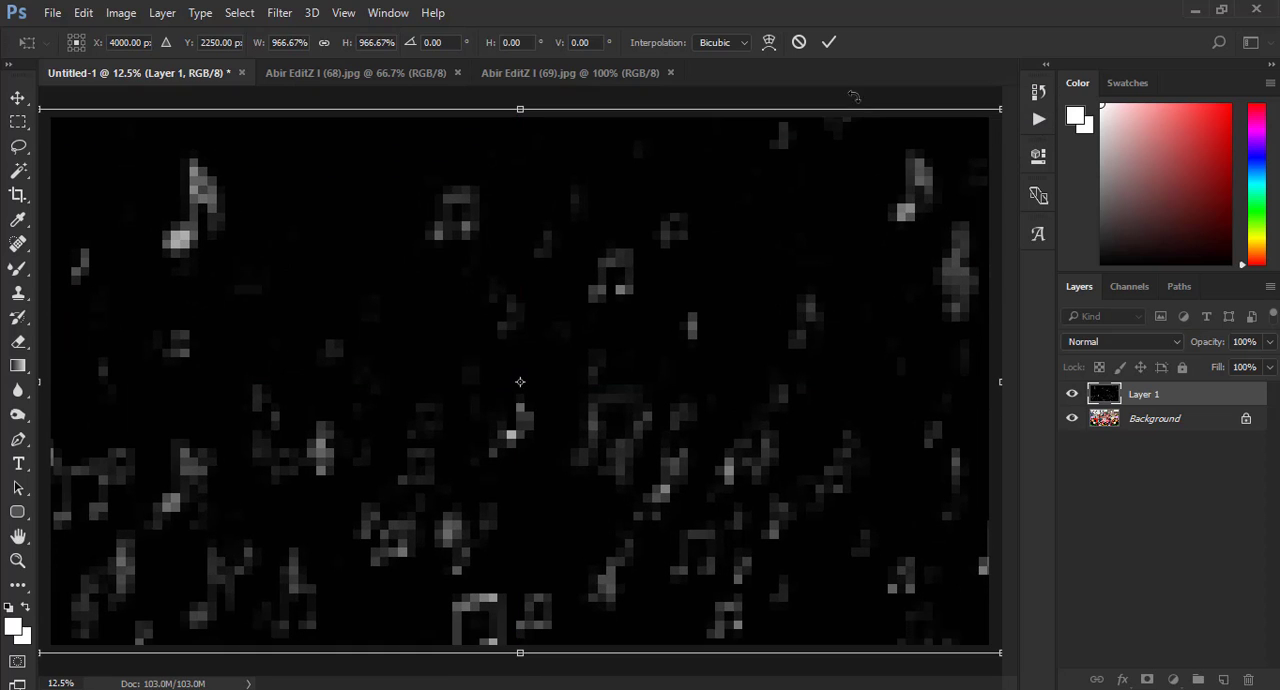
pyautogui.click(828, 43)
pyautogui.click(1160, 342)
pyautogui.click(1105, 470)
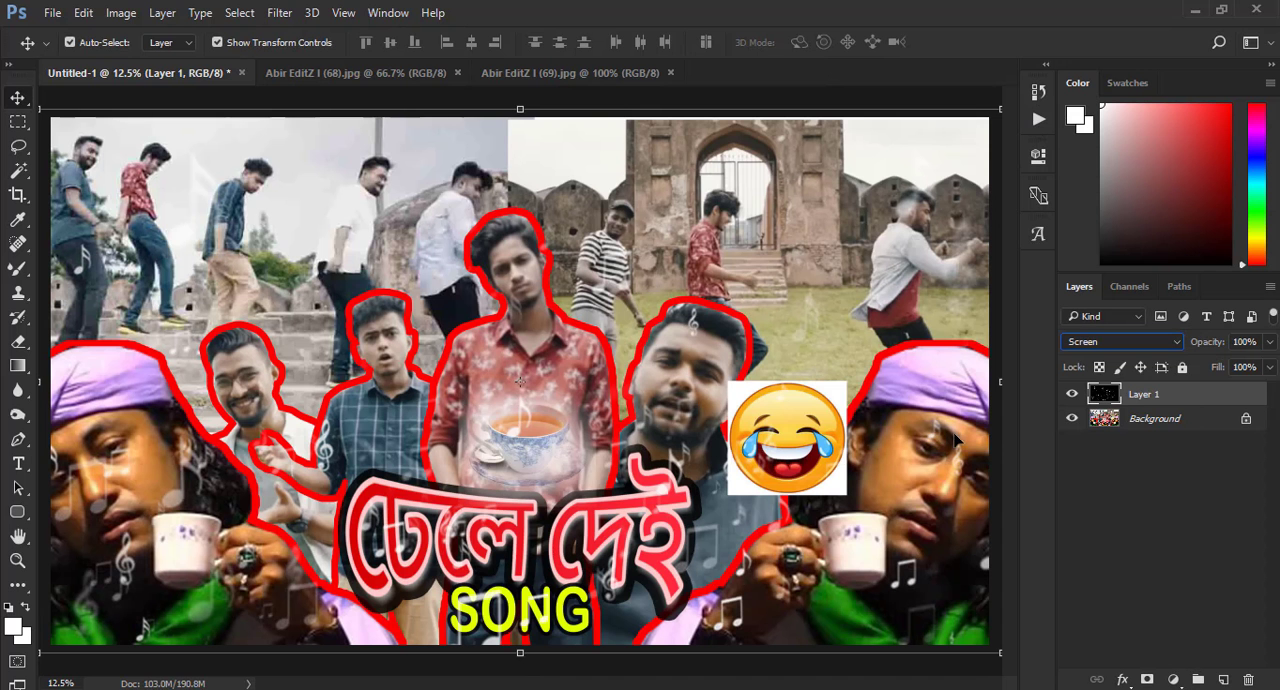
# - Place the red-sparks image over the whole thumbnail, scale it to about 785% and set its blend mode to Screen
pyautogui.click(567, 72)
pyautogui.click(330, 73)
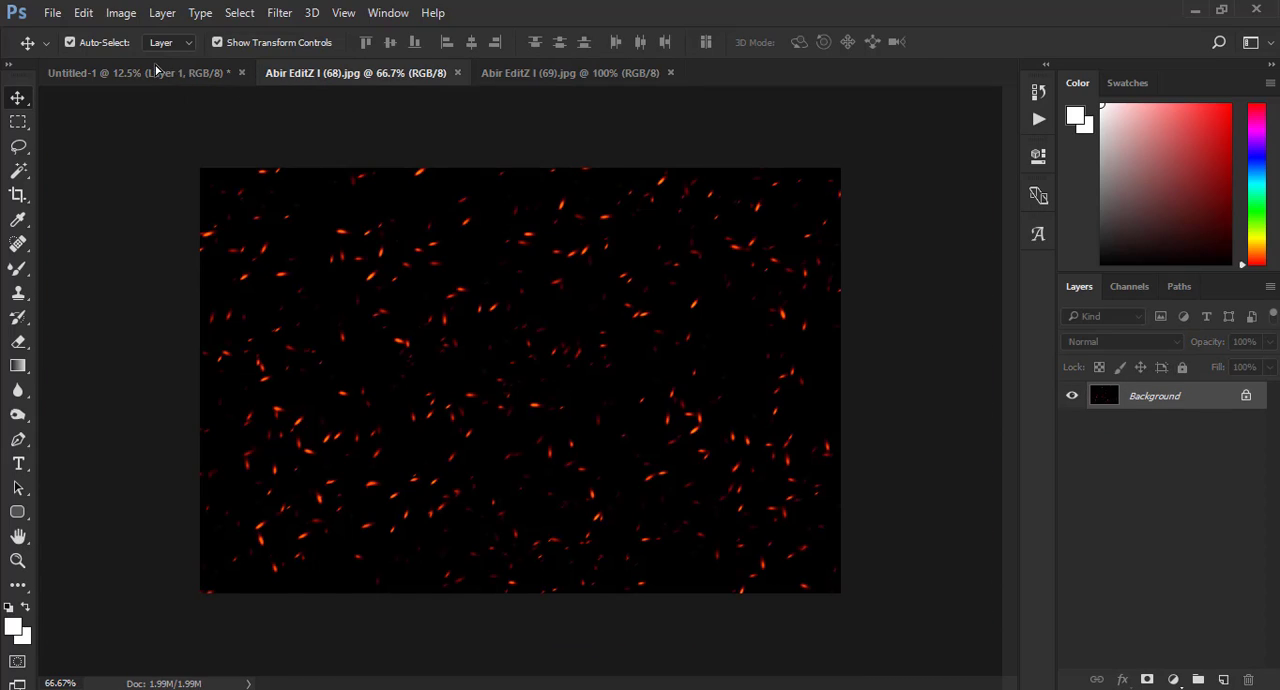
pyautogui.moveTo(156, 68); pyautogui.dragTo(445, 378)
pyautogui.moveTo(506, 338); pyautogui.dragTo(904, 106)
pyautogui.moveTo(687, 256)
pyautogui.mouseDown()
pyautogui.moveTo(741, 271)
pyautogui.moveTo(706, 272)
pyautogui.mouseUp()
pyautogui.moveTo(936, 117); pyautogui.dragTo(974, 94)
pyautogui.moveTo(798, 221); pyautogui.dragTo(815, 239)
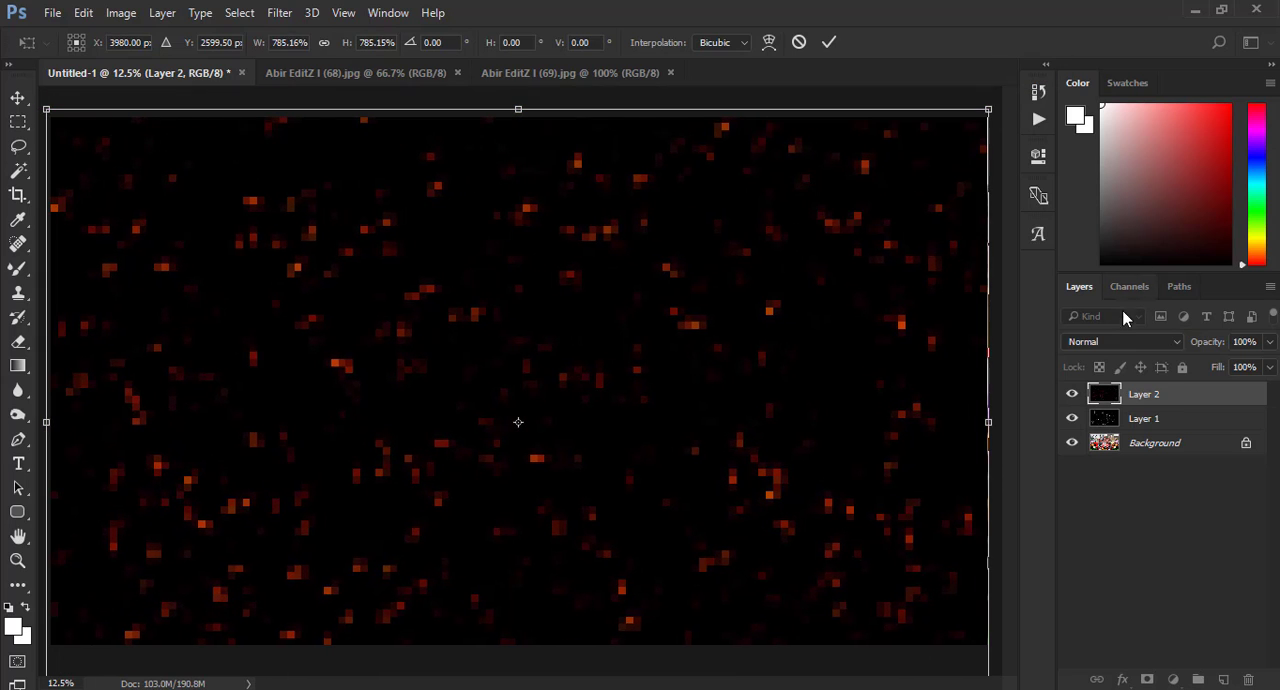
pyautogui.click(829, 42)
pyautogui.click(1111, 340)
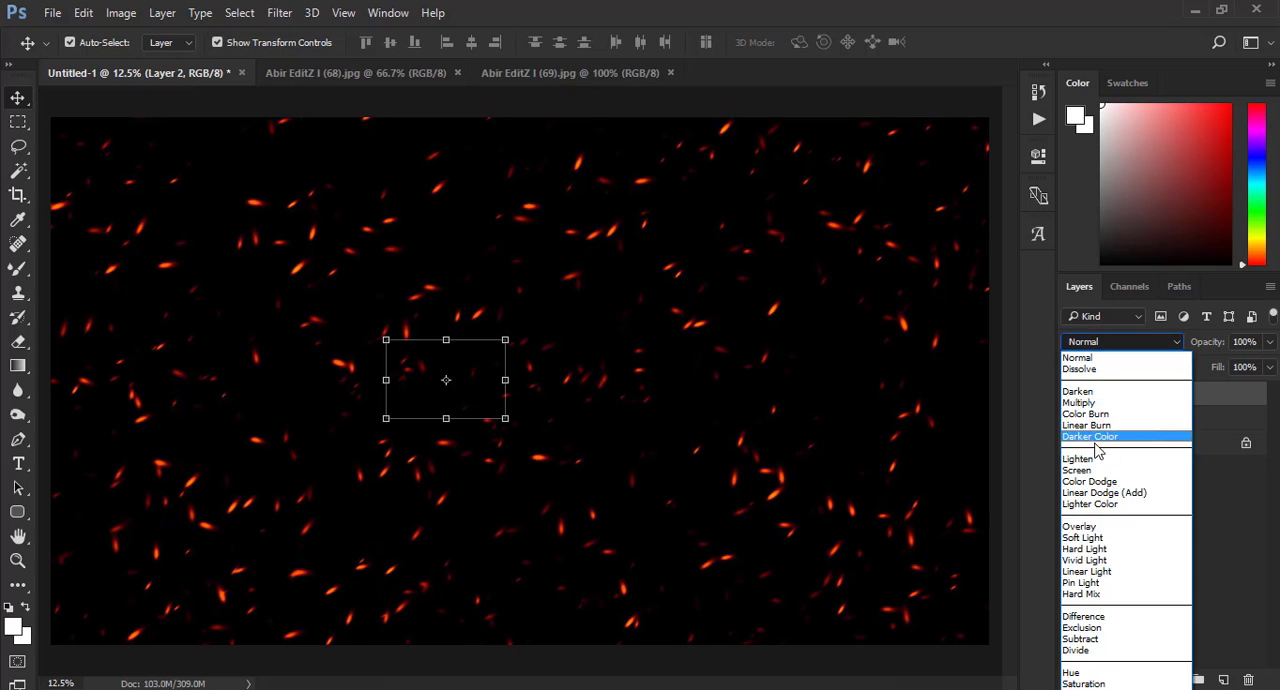
pyautogui.click(1100, 475)
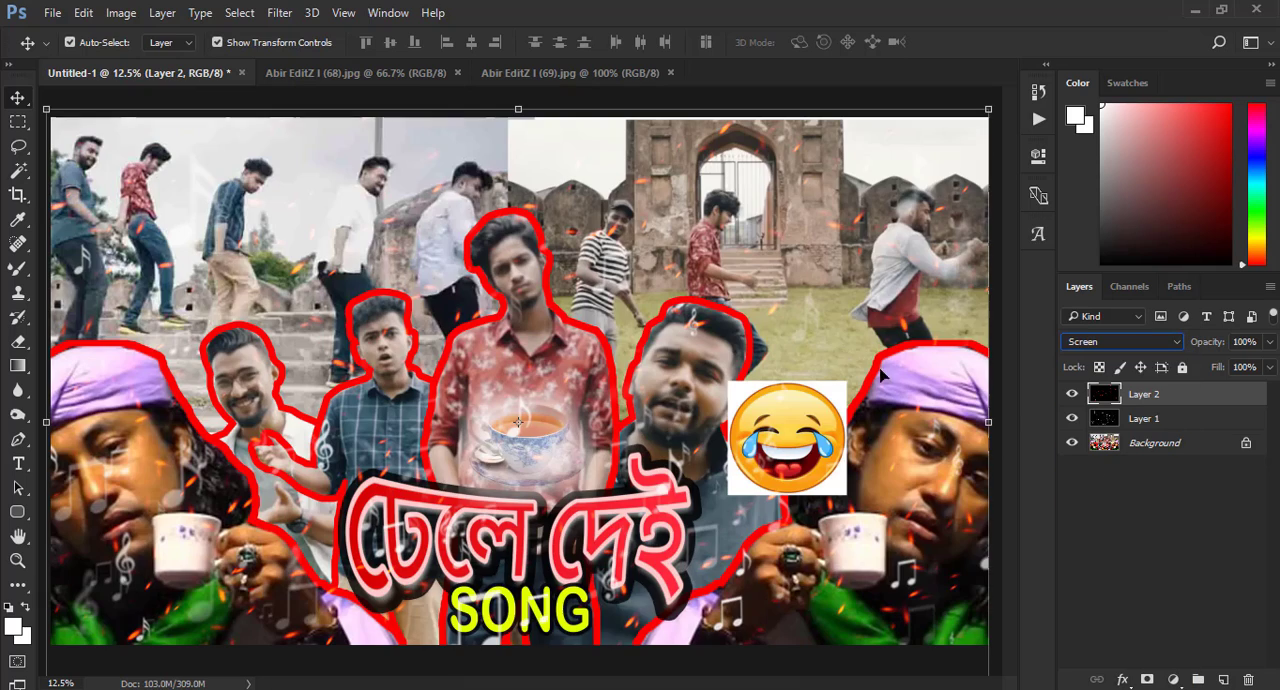
# - Merge all visible layers into the Background
pyautogui.click(17, 195)
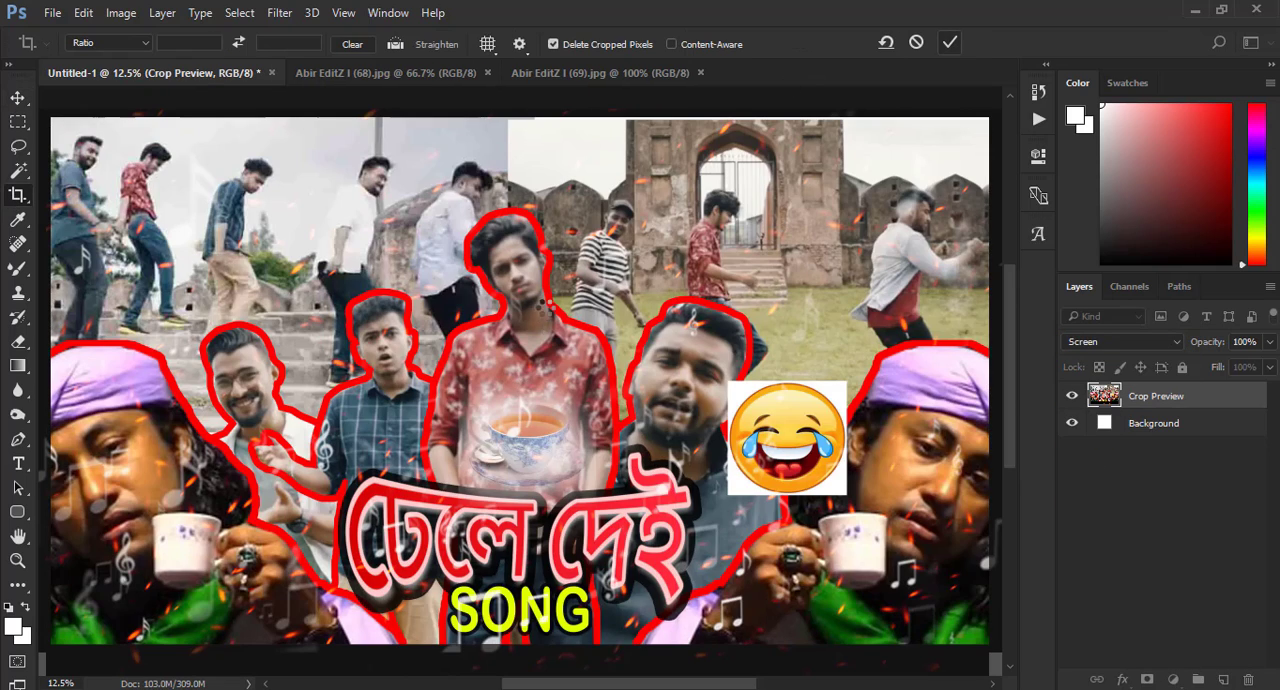
pyautogui.press('Escape')
pyautogui.rightClick(1103, 450)
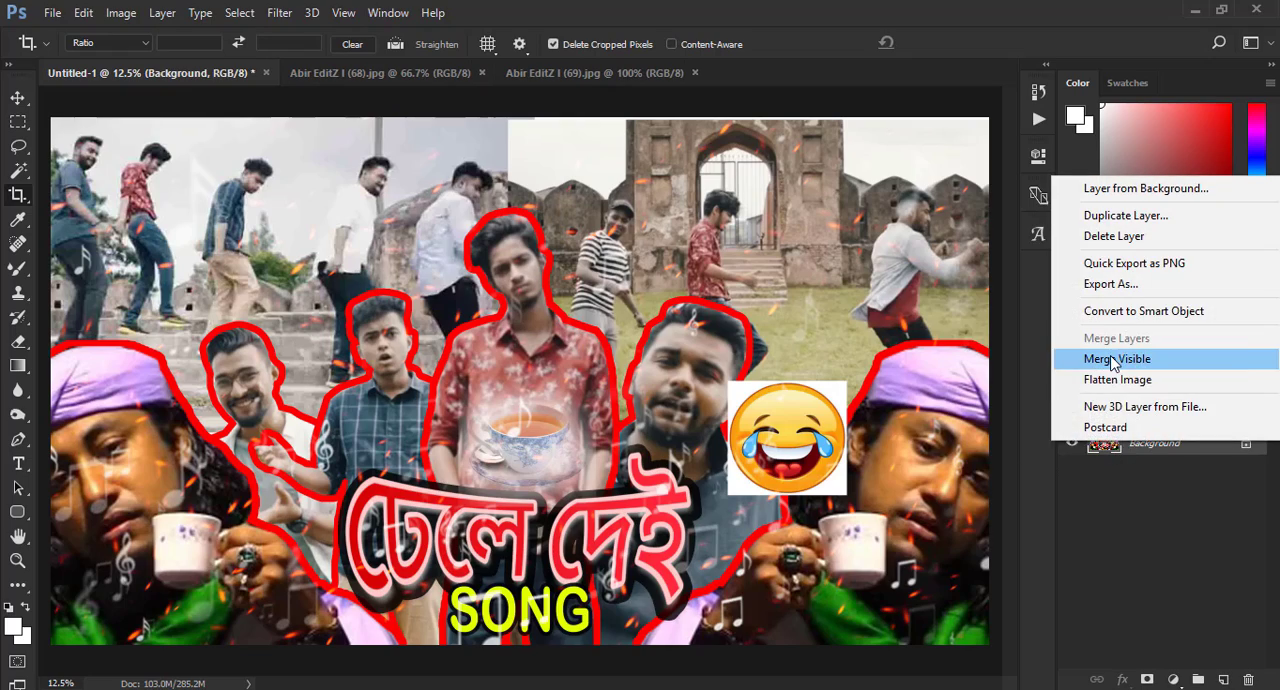
pyautogui.click(1075, 361)
# - Open the Camera Raw Filter on the merged image and set Saturation to +13, Vibrance to +17 and Clarity to +3
pyautogui.hotkey('ctrl', '-')
pyautogui.hotkey('ctrl', '-')
pyautogui.hotkey('ctrl', '-')
pyautogui.hotkey('ctrl', '-')
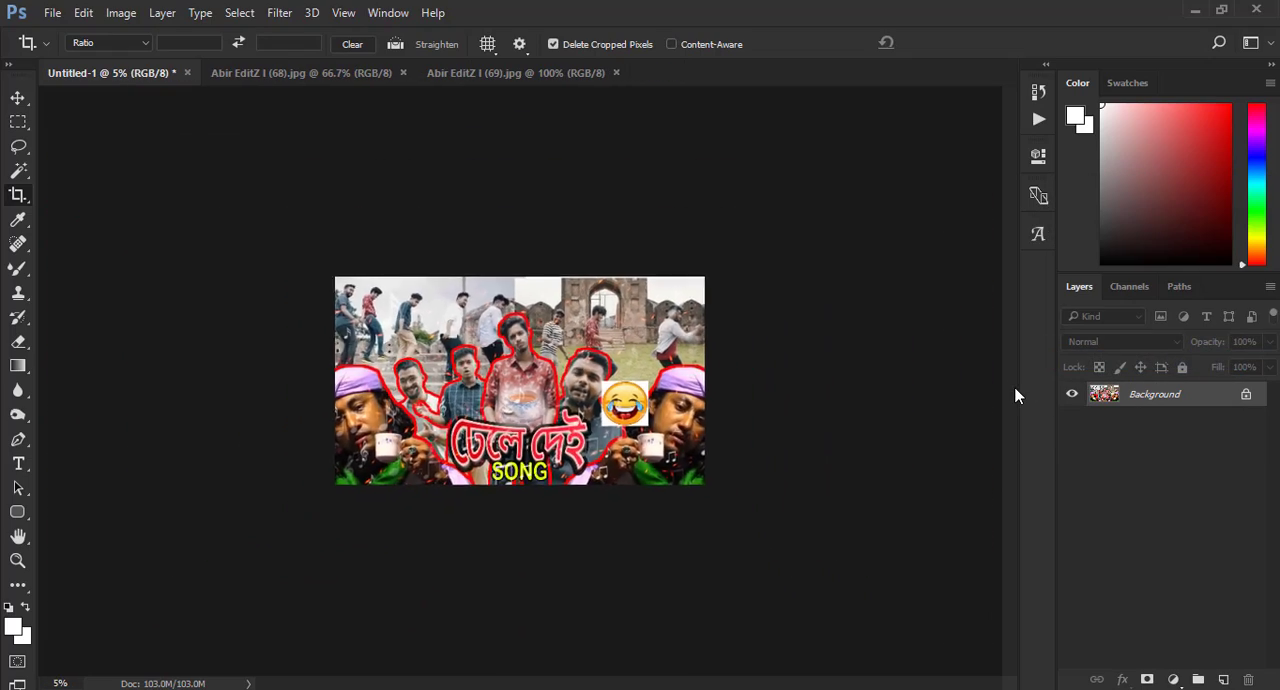
pyautogui.hotkey('ctrl', '+')
pyautogui.hotkey('ctrl', '+')
pyautogui.hotkey('ctrl', '+')
pyautogui.hotkey('ctrl', '+')
pyautogui.hotkey('ctrl', '-')
pyautogui.click(282, 14)
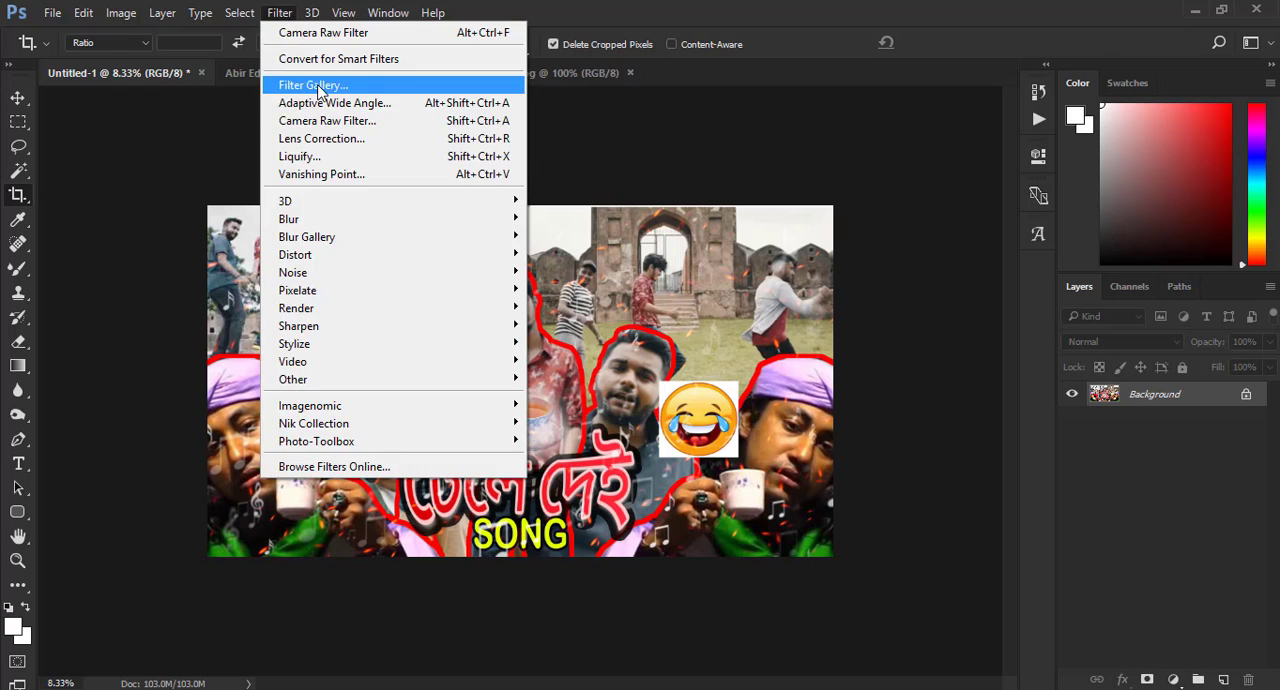
pyautogui.click(335, 121)
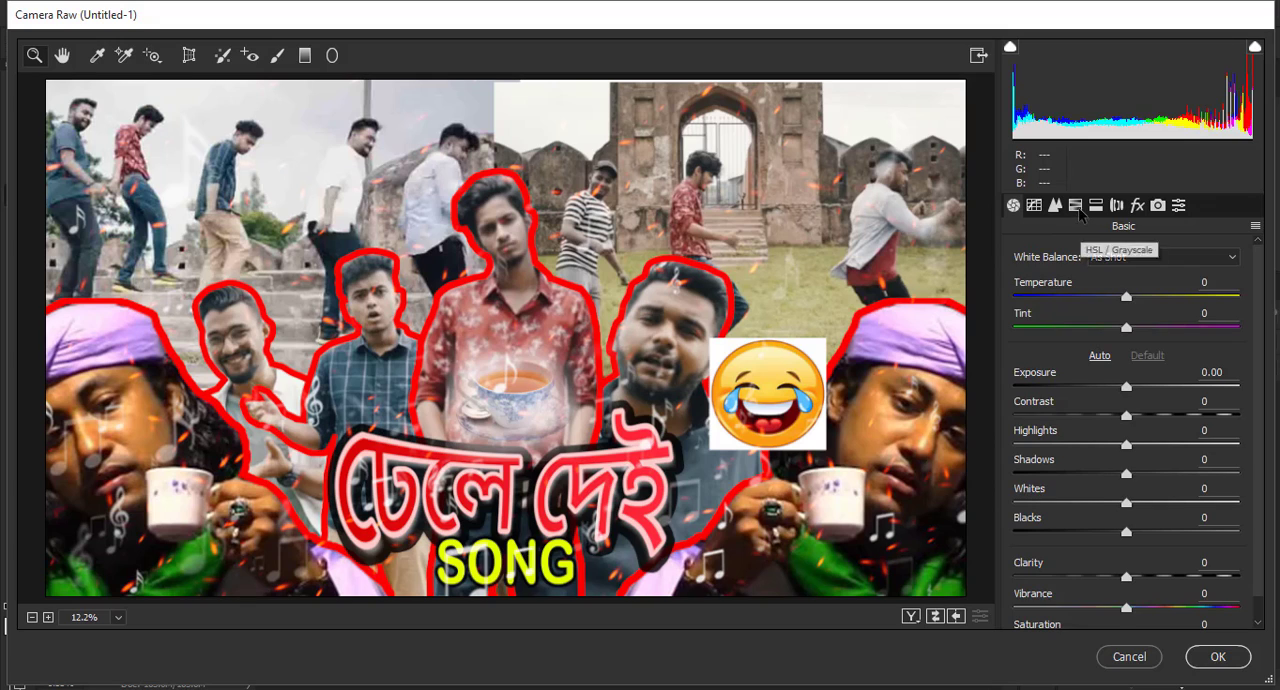
pyautogui.click(1077, 207)
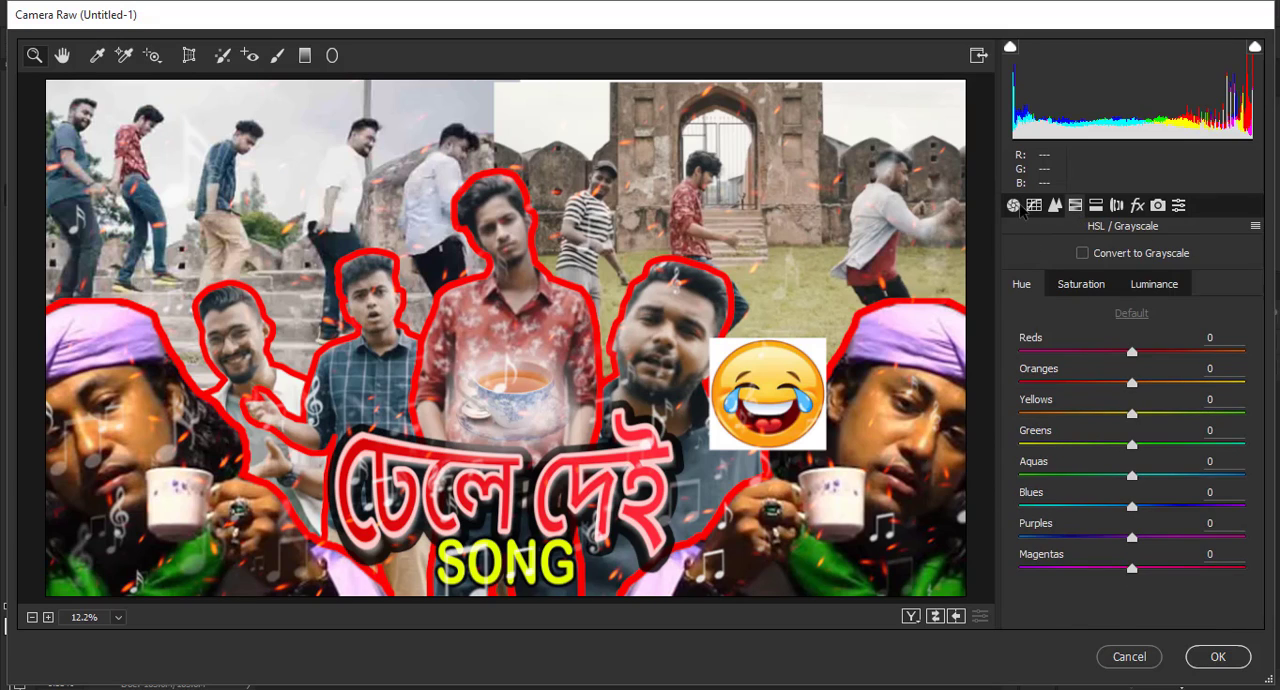
pyautogui.click(1014, 206)
pyautogui.scroll(-1, 1128, 612)
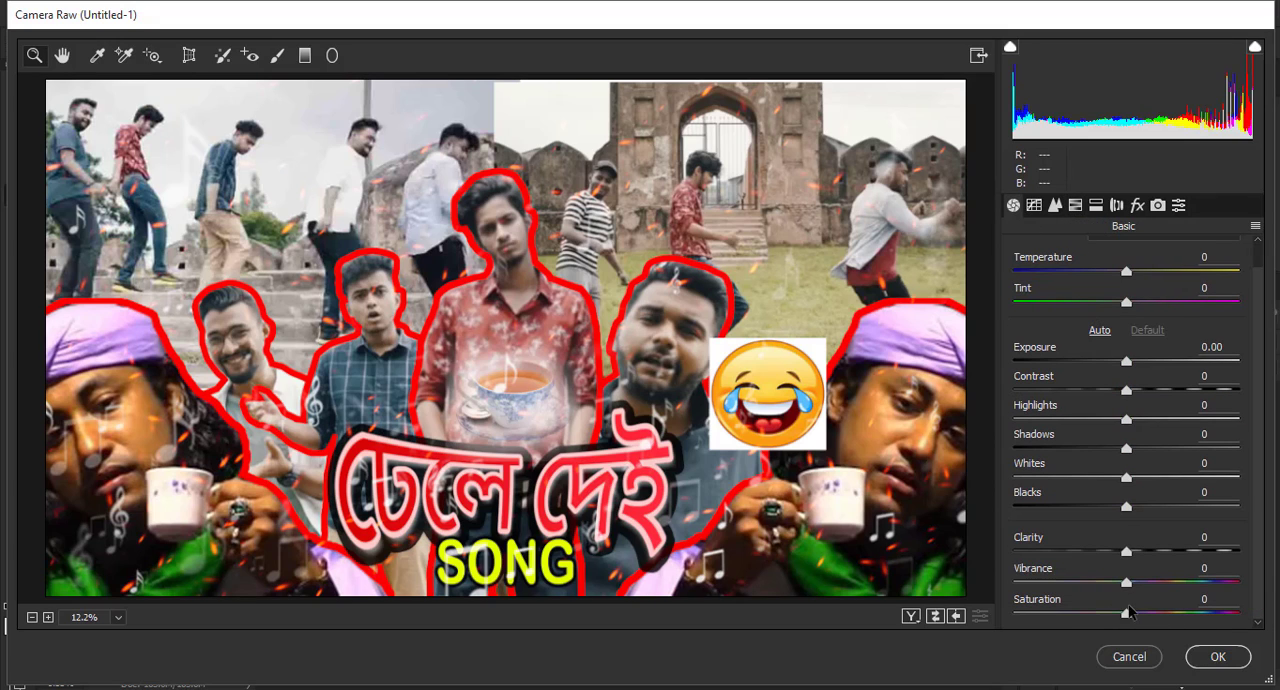
pyautogui.moveTo(1126, 613); pyautogui.dragTo(1129, 552)
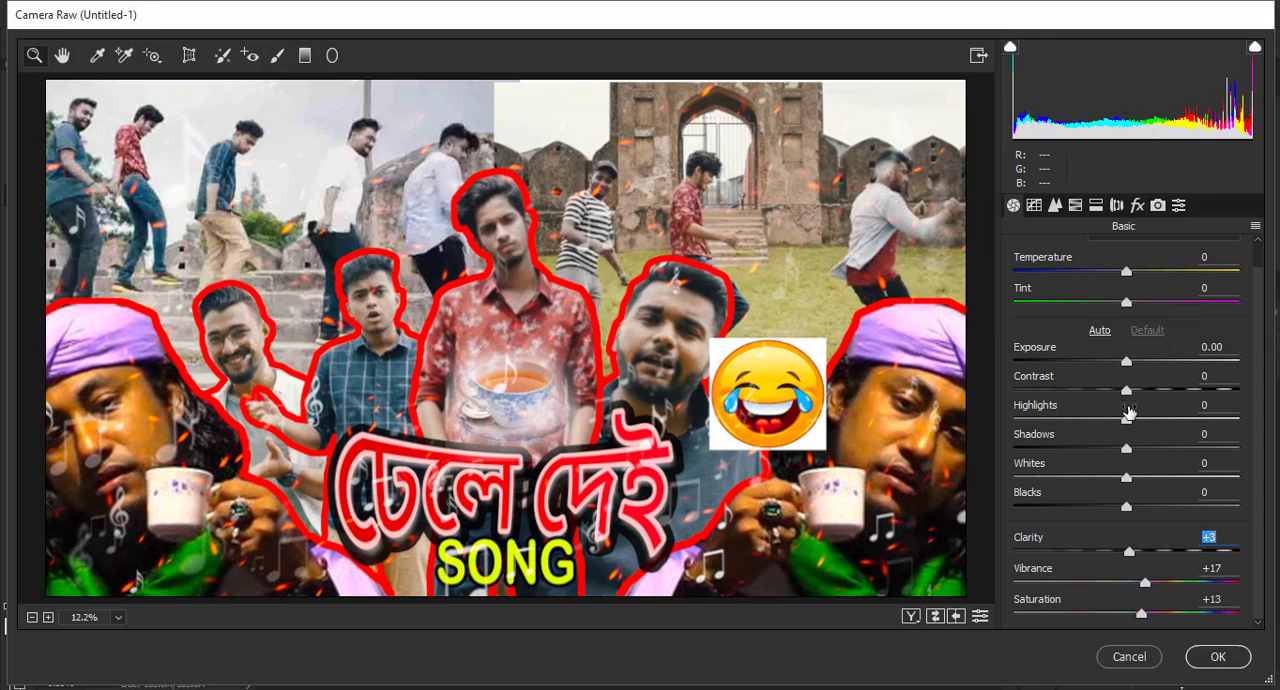
# - Set Contrast to +18, Temperature to -11 and Tint to +4 in the basic Camera Raw adjustments
pyautogui.moveTo(1126, 390); pyautogui.dragTo(1147, 390)
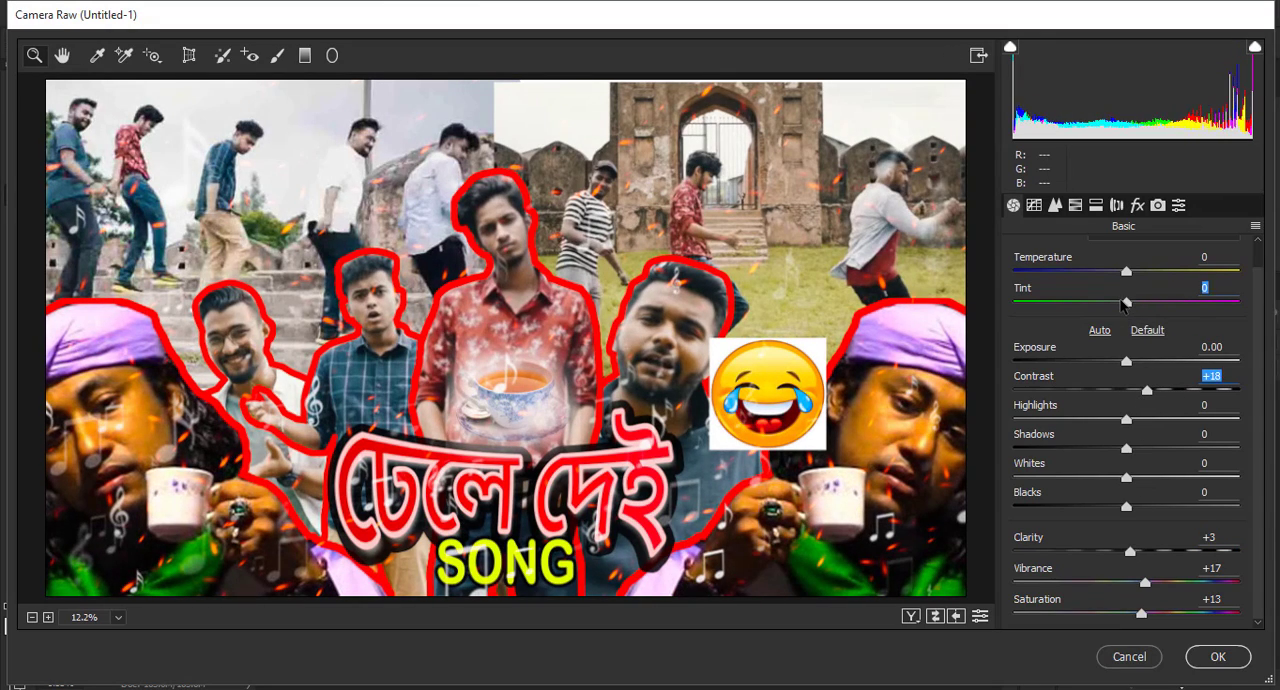
pyautogui.moveTo(1124, 303); pyautogui.dragTo(1114, 274)
pyautogui.click(1111, 303)
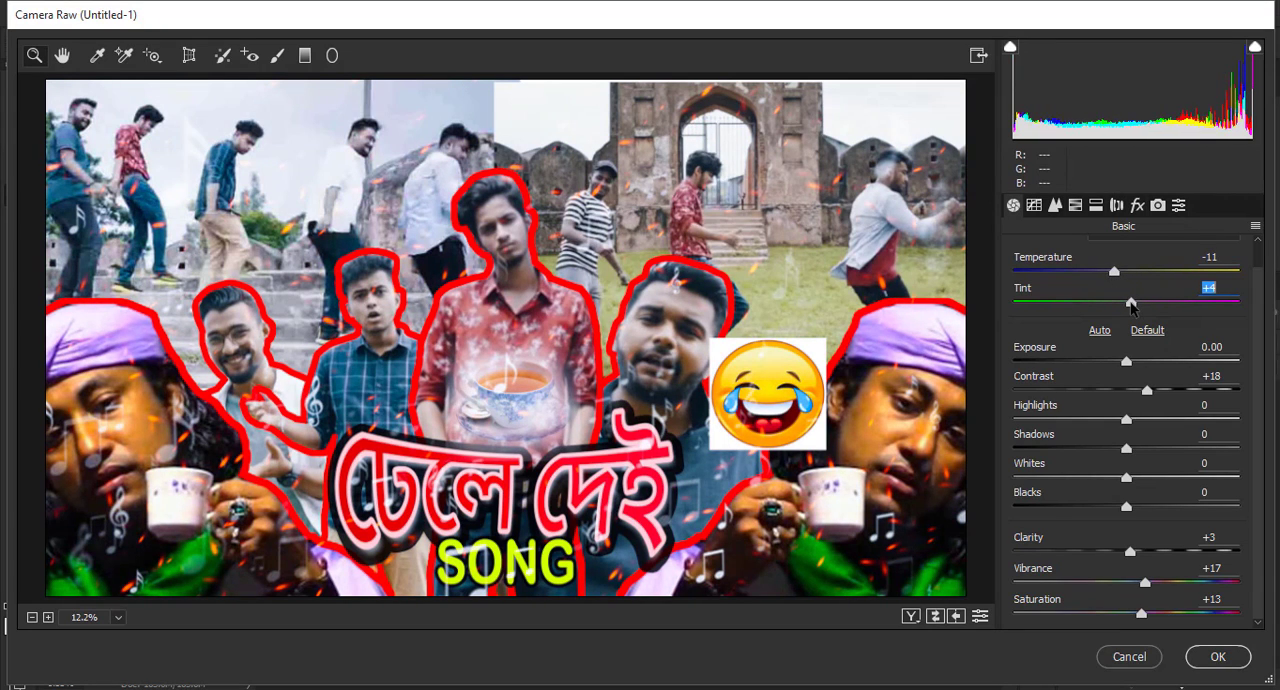
# - Raise the HSL saturation of both Greens and Yellows to +100
pyautogui.click(1075, 205)
pyautogui.click(1095, 284)
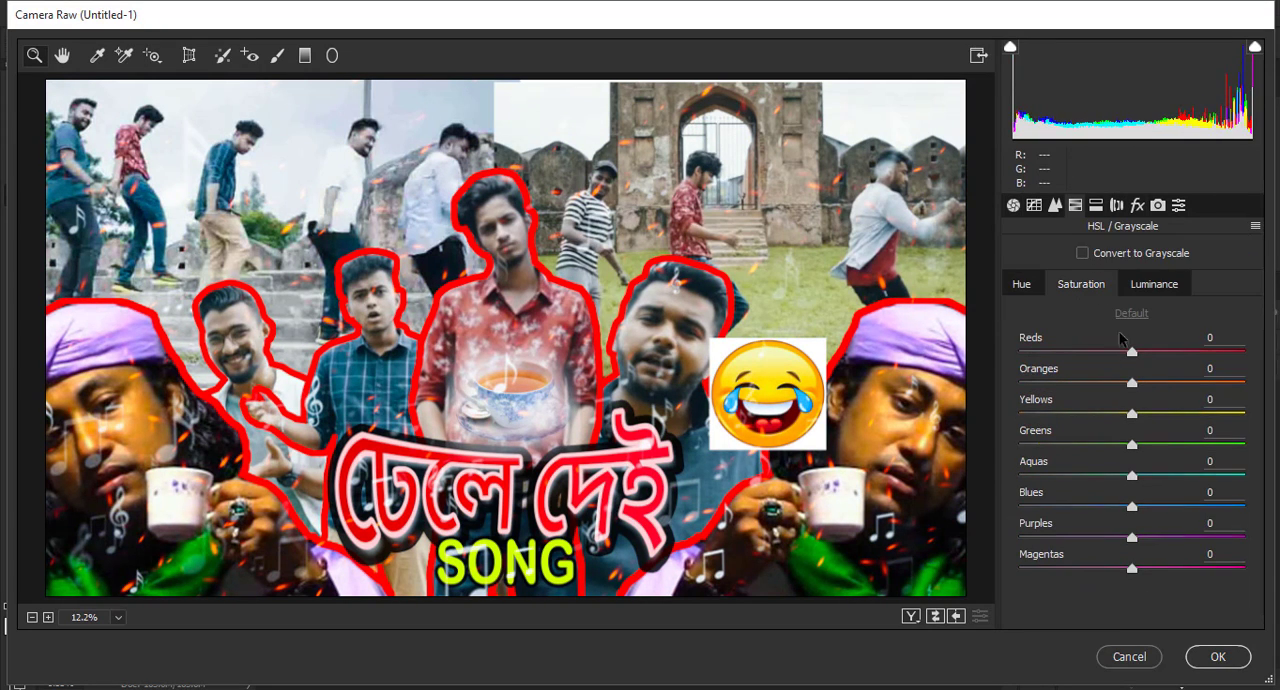
pyautogui.moveTo(1131, 445); pyautogui.dragTo(1251, 462)
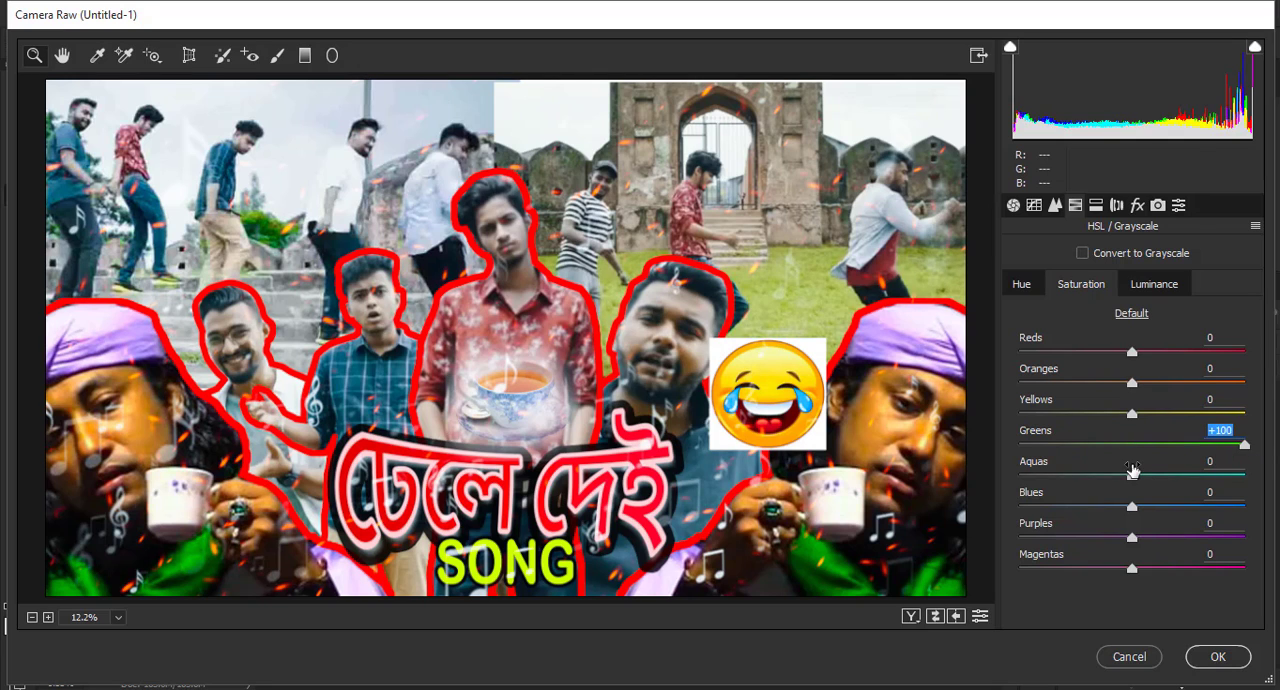
pyautogui.moveTo(1131, 414); pyautogui.dragTo(1278, 431)
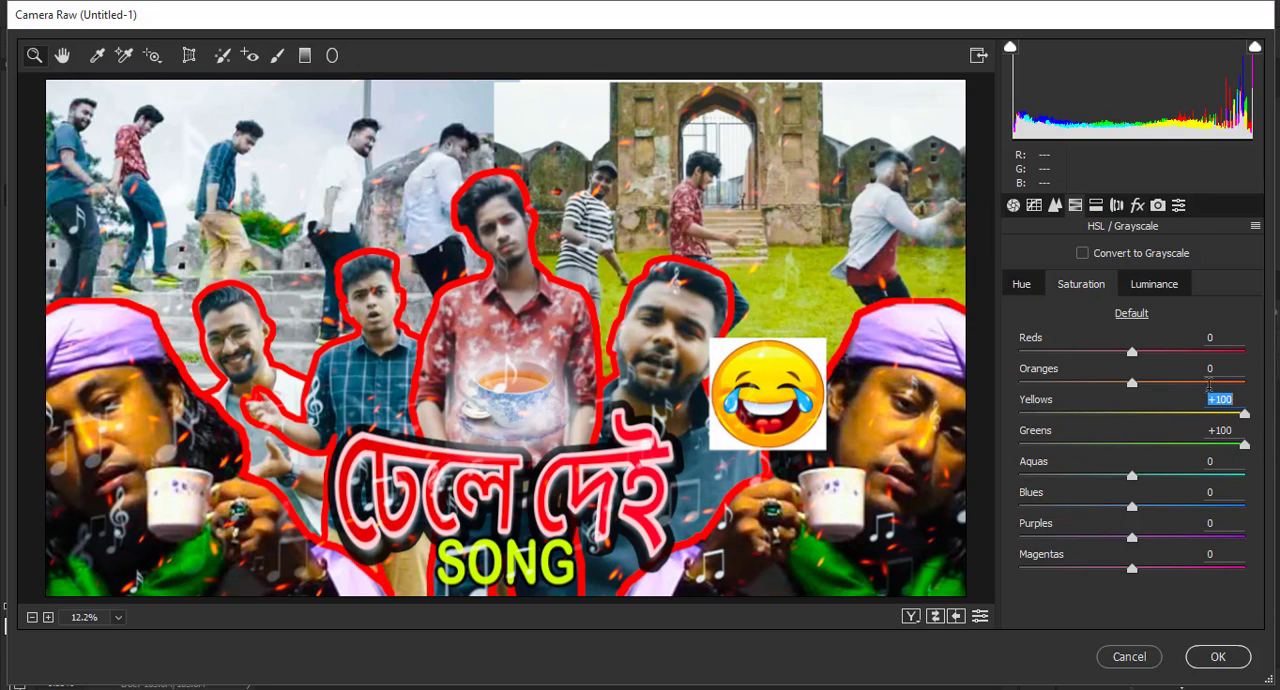
# - Set the HSL hue of Yellows to -13 and of Greens to +8, and apply the Camera Raw adjustments
pyautogui.click(1022, 288)
pyautogui.moveTo(1131, 413); pyautogui.dragTo(1142, 452)
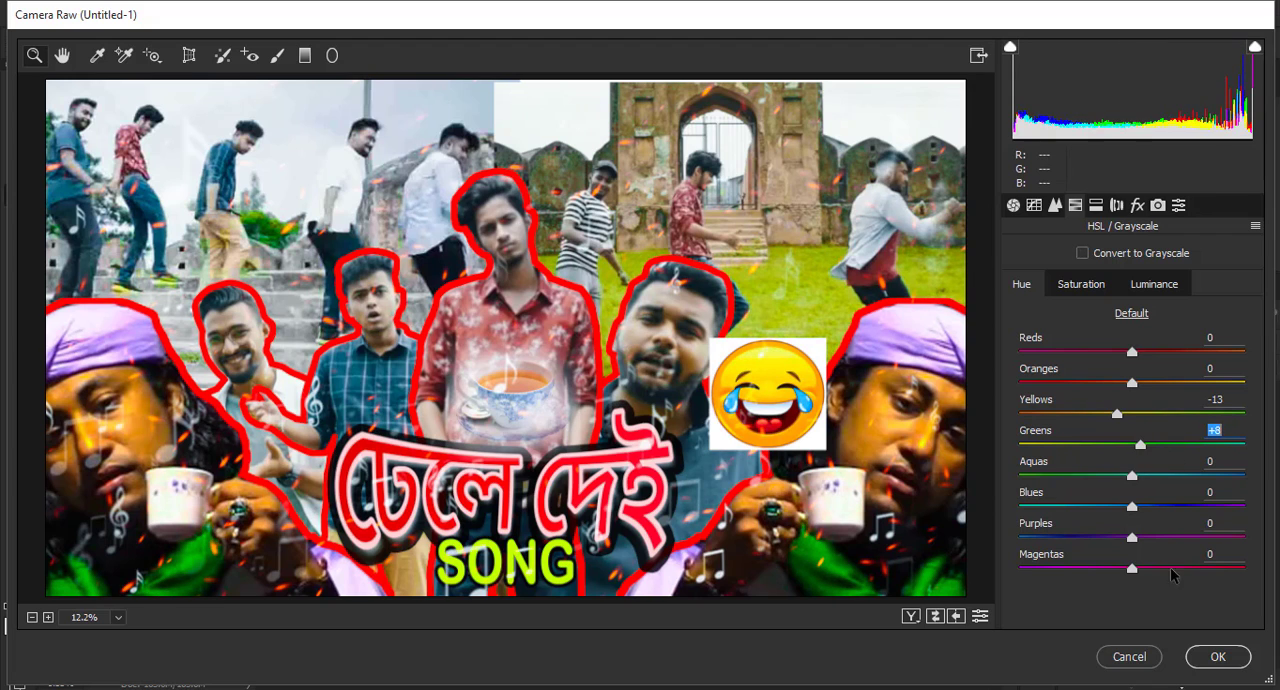
pyautogui.click(1216, 657)
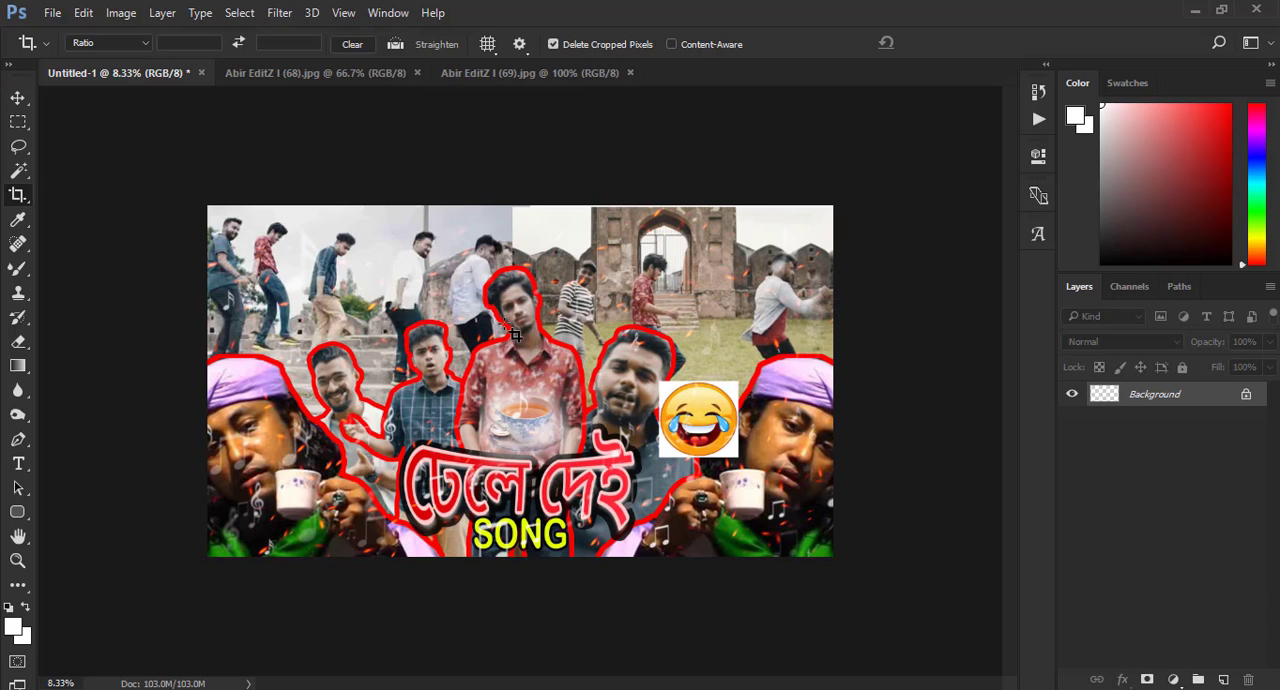
# - Reopen the Camera Raw Filter and darken the image's corners with a negative vignetting amount in the effects
pyautogui.click(279, 12)
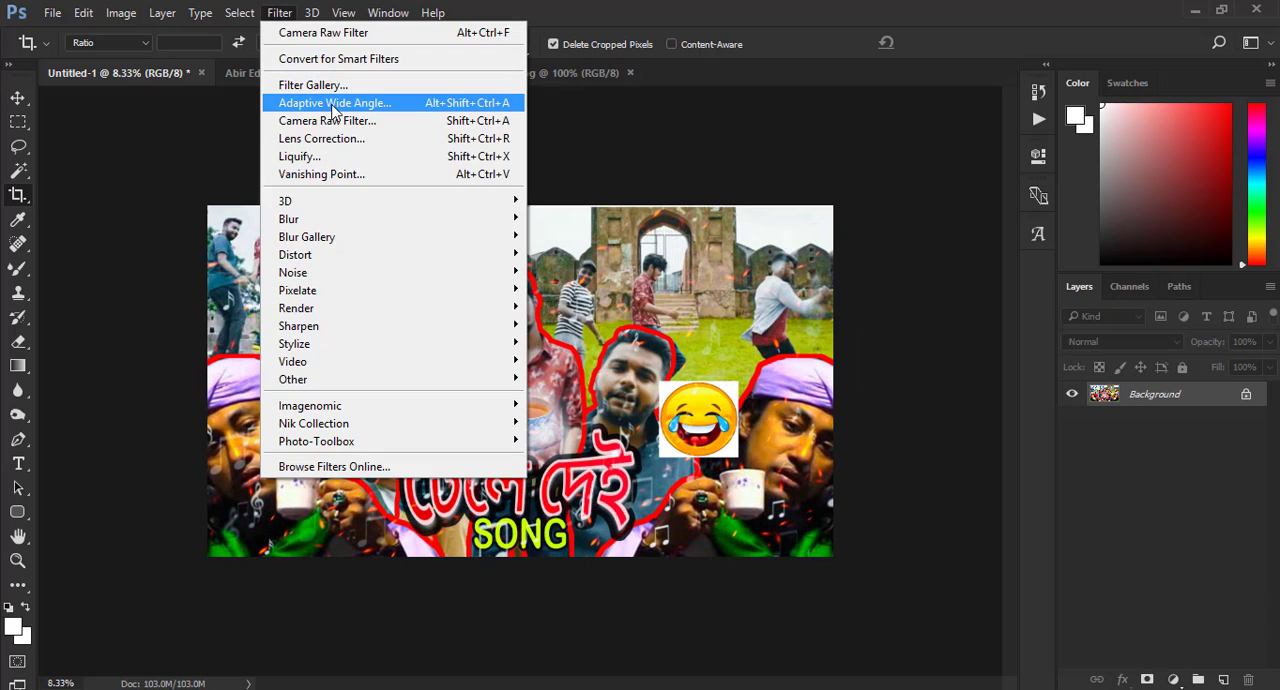
pyautogui.click(343, 124)
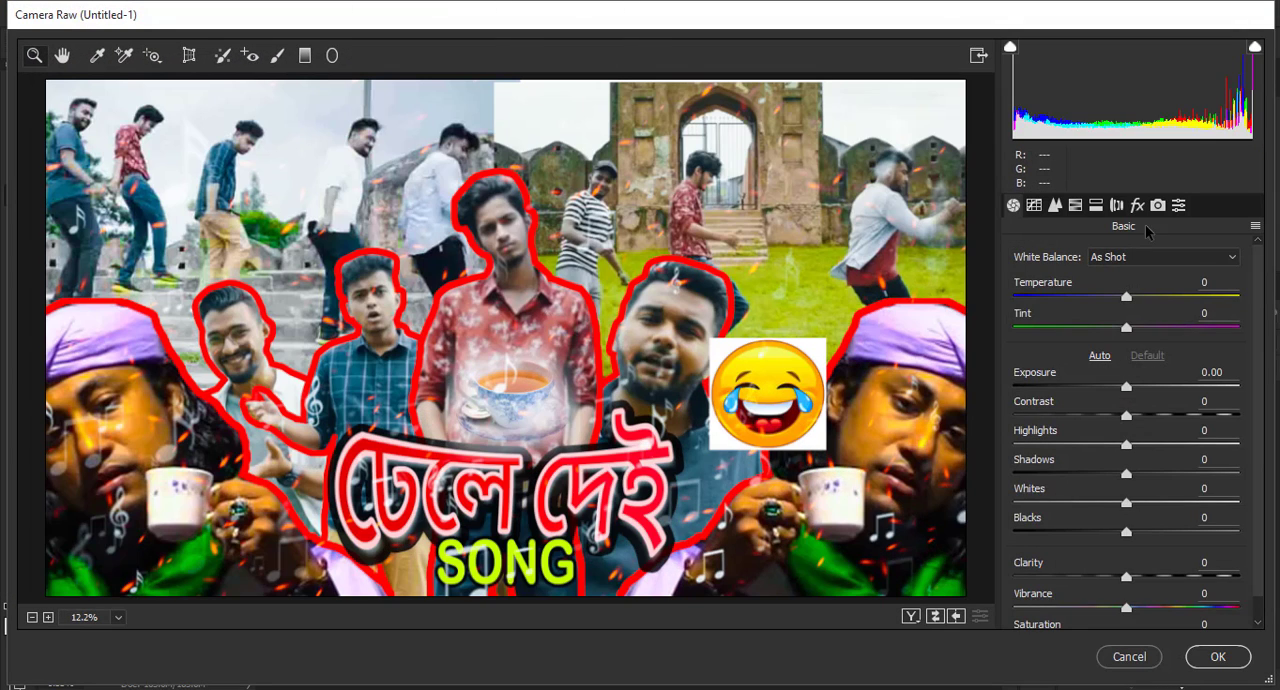
pyautogui.click(1137, 205)
pyautogui.moveTo(1126, 516); pyautogui.dragTo(1087, 519)
# - Darken the sky with a graduated filter from the image's top edge, set its Exposure to -0.70, and apply the Camera Raw adjustments
pyautogui.click(305, 55)
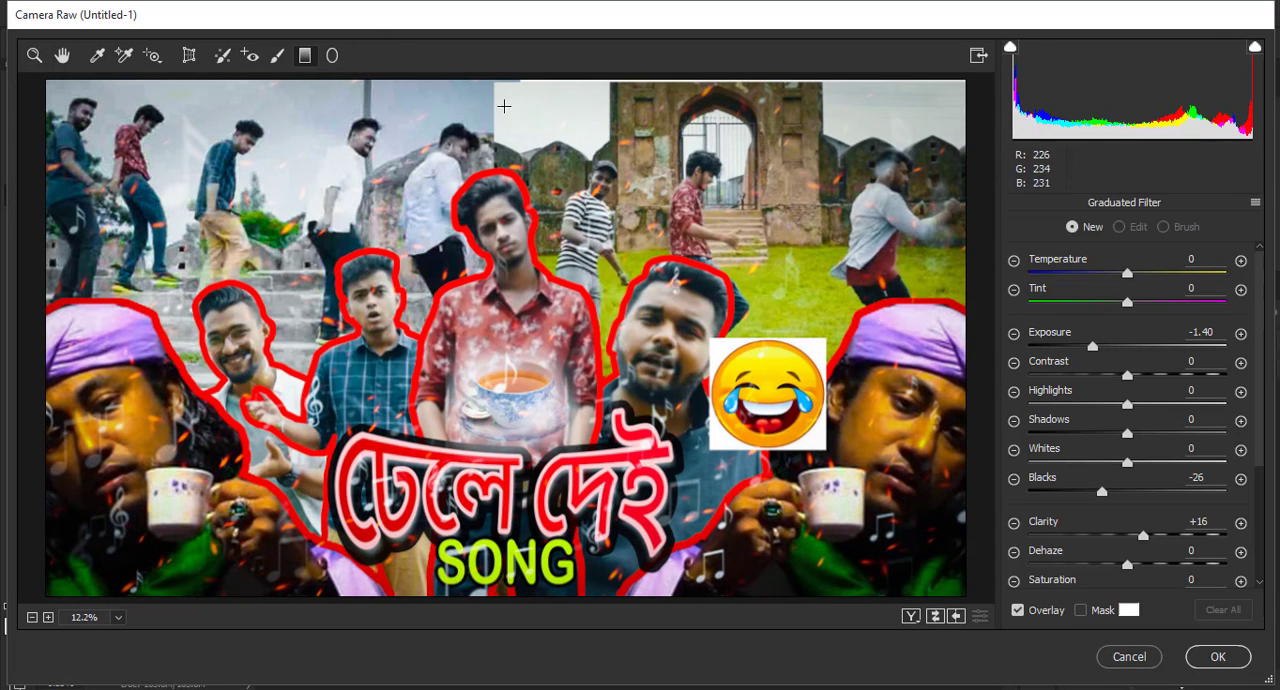
pyautogui.moveTo(488, 75); pyautogui.dragTo(488, 282)
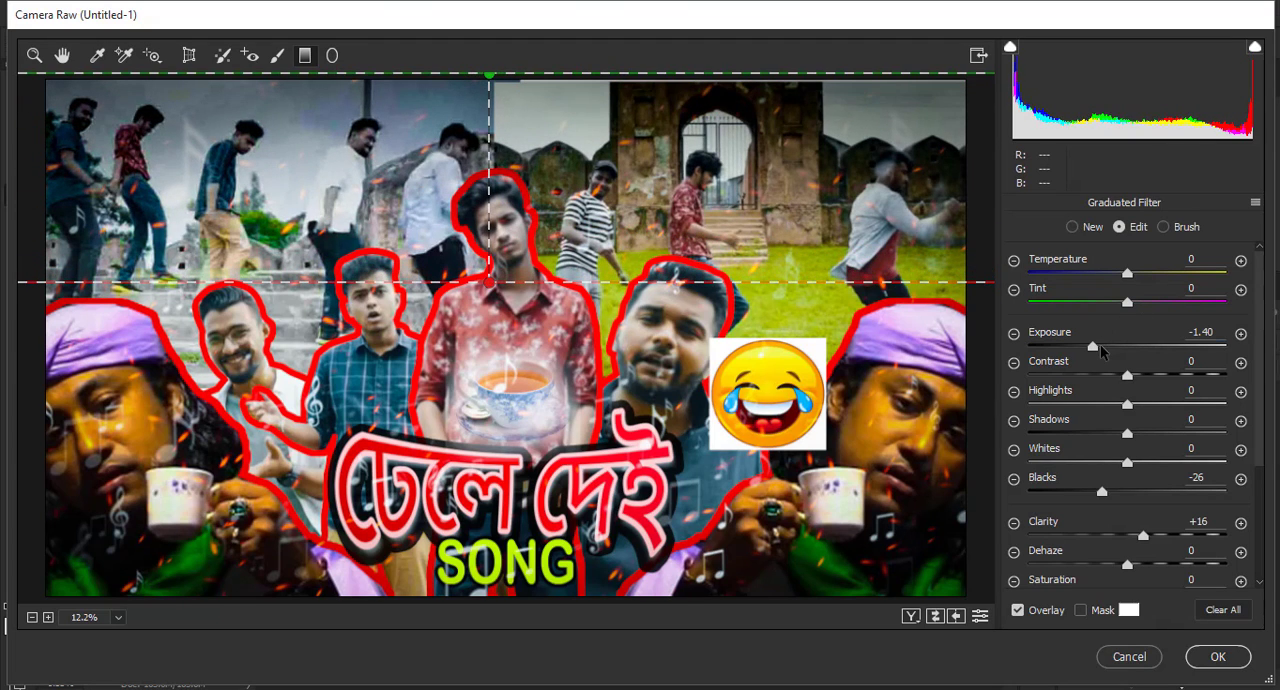
pyautogui.moveTo(1100, 344); pyautogui.dragTo(1110, 347)
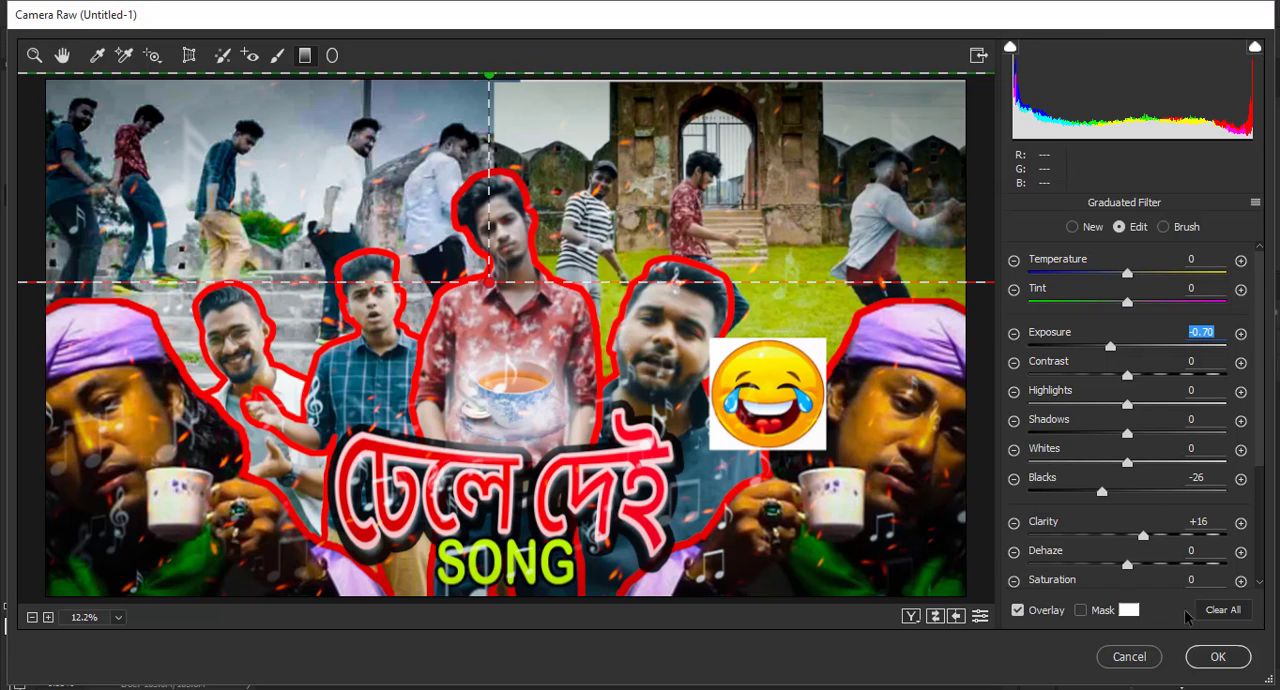
pyautogui.click(1216, 659)
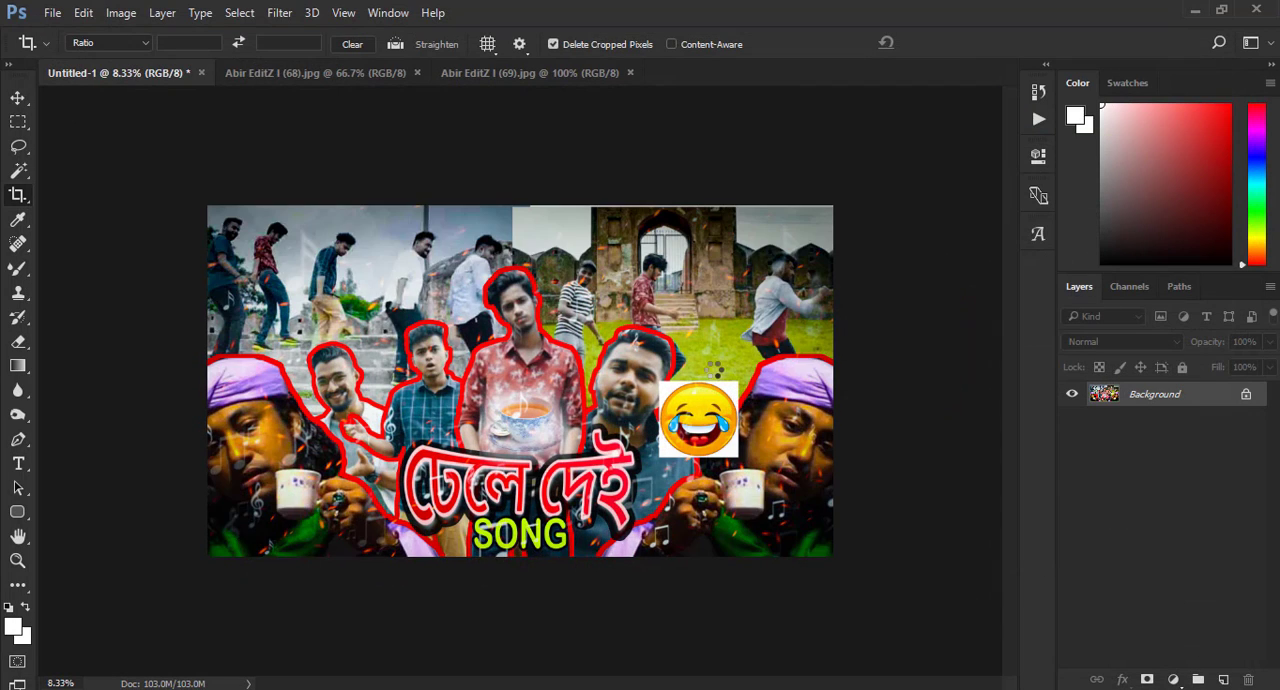
# - Unlock the background layer and duplicate it
pyautogui.hotkey('ctrl', '-')
pyautogui.hotkey('ctrl', '-')
pyautogui.hotkey('ctrl', '+')
pyautogui.hotkey('ctrl', '+')
pyautogui.hotkey('ctrl', '+')
pyautogui.hotkey('ctrl', '+')
pyautogui.hotkey('ctrl', '-')
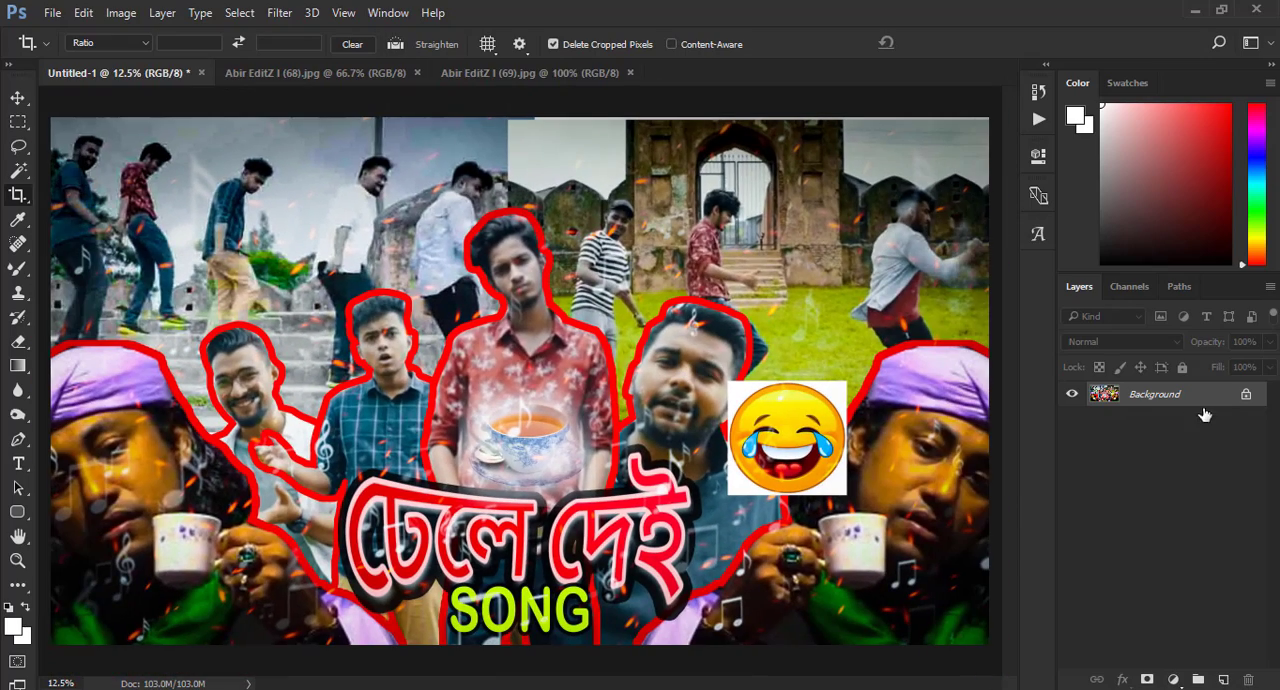
pyautogui.click(1246, 394)
pyautogui.moveTo(1221, 400); pyautogui.dragTo(1223, 679)
# - Stroke the duplicate layer's edge with a white border and lower the layer's opacity to about 55%
pyautogui.click(85, 12)
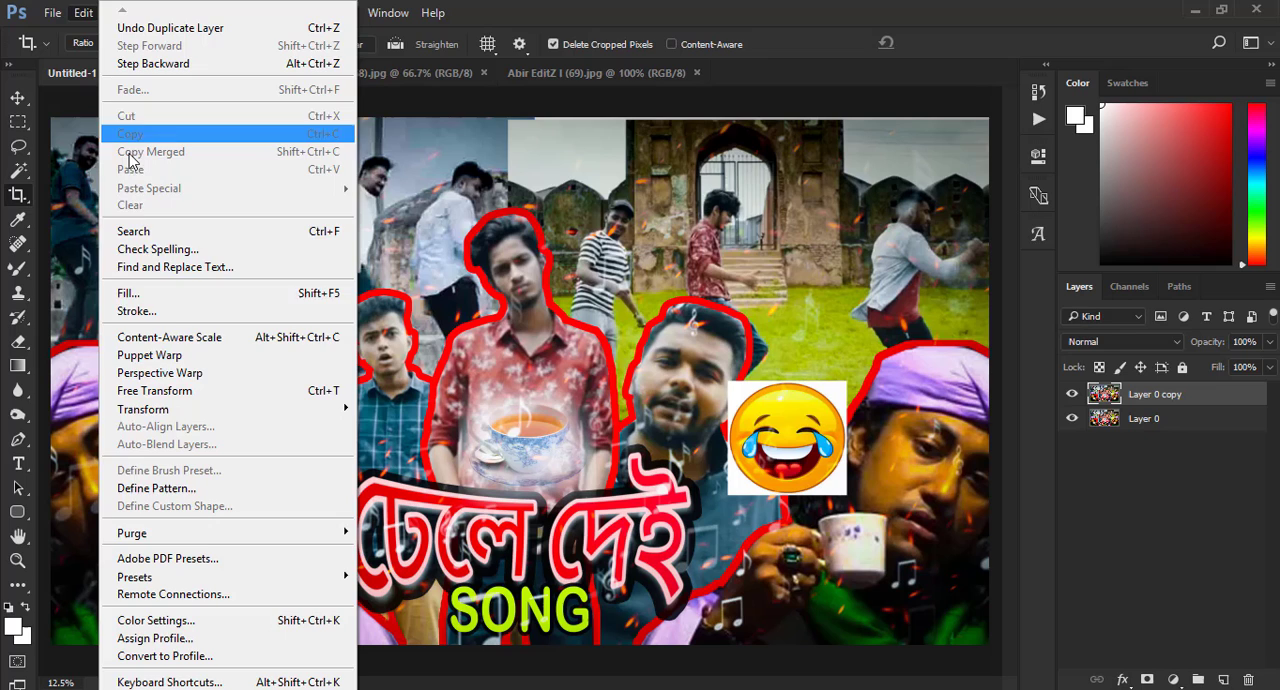
pyautogui.click(165, 309)
pyautogui.click(760, 176)
pyautogui.press('c')
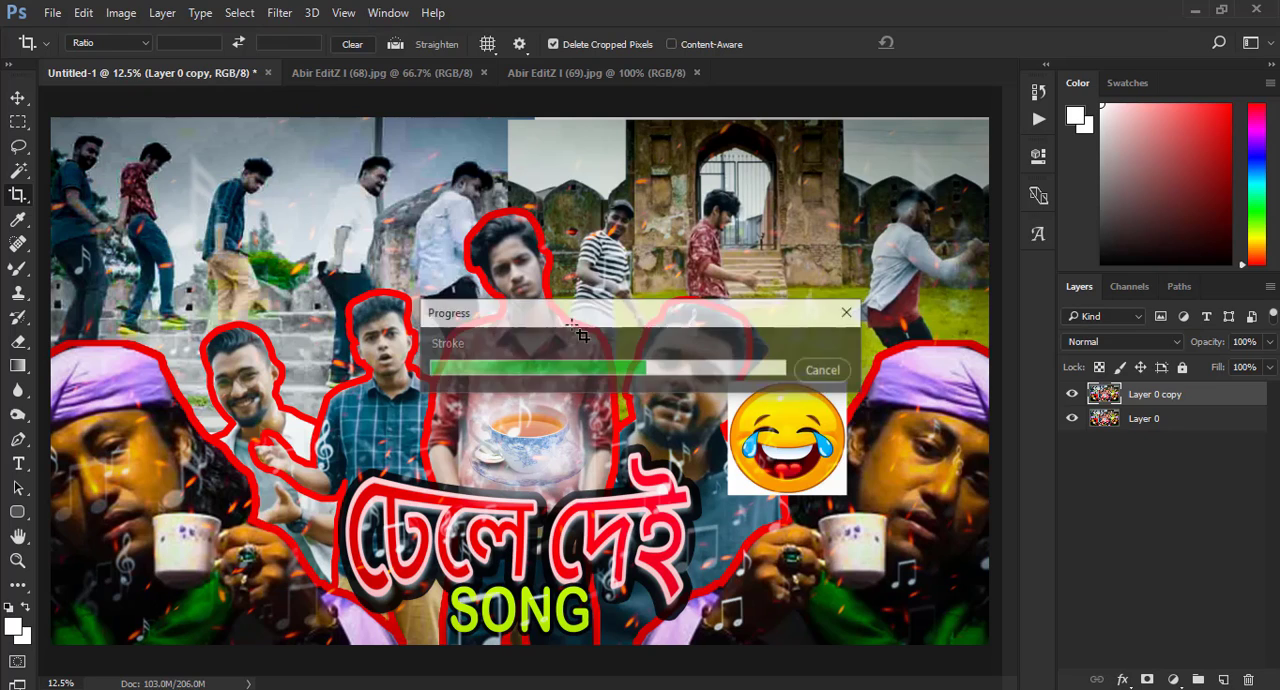
pyautogui.click(1269, 341)
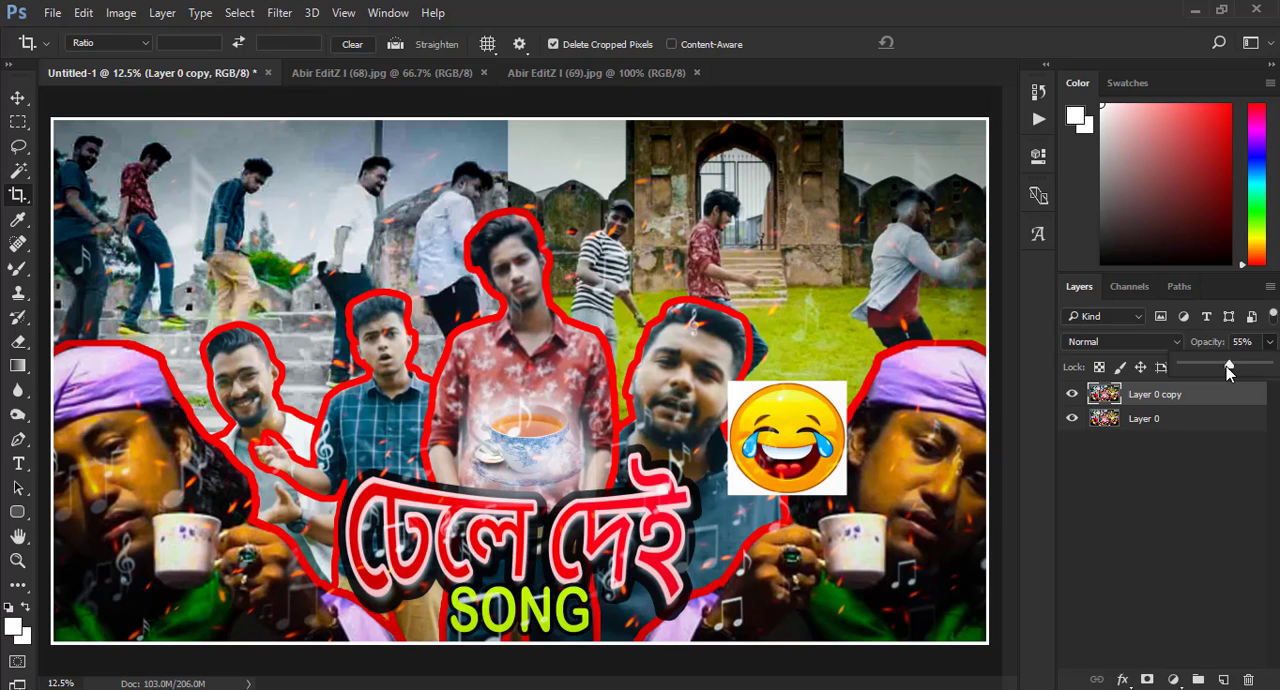
# - Merge the visible layers into one and close the two leftover source photo documents
pyautogui.click(1197, 420)
pyautogui.rightClick(1197, 420)
pyautogui.click(880, 660)
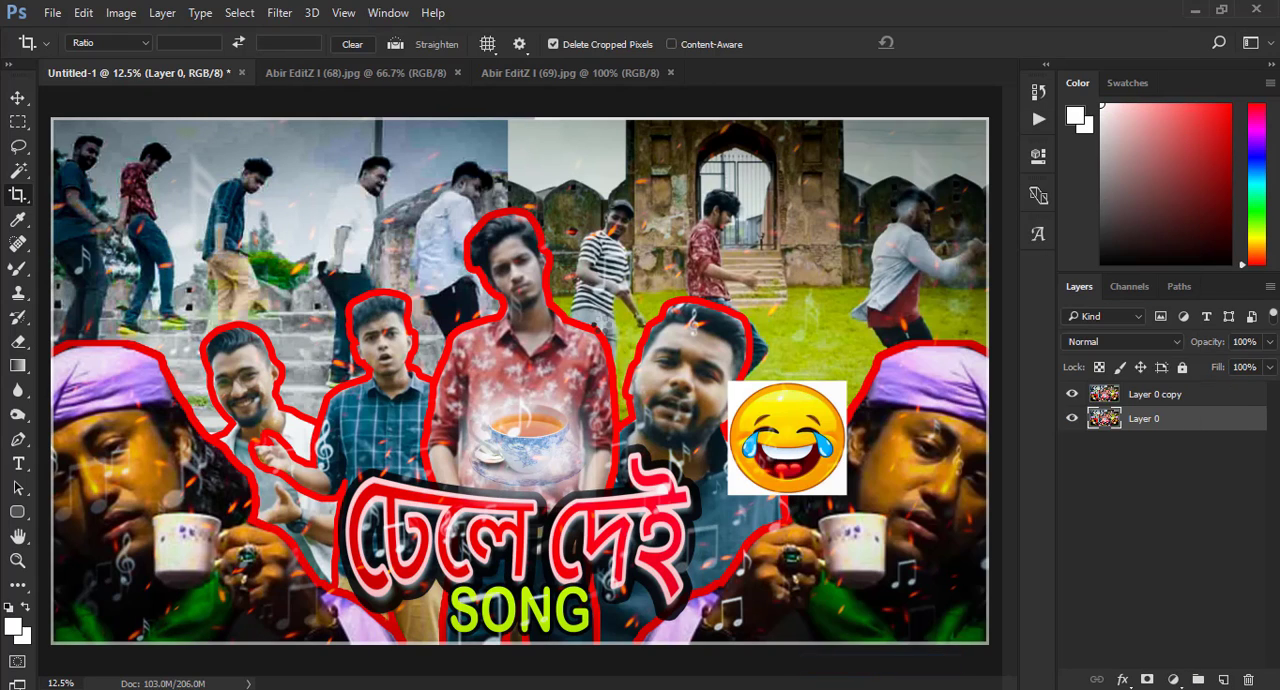
pyautogui.hotkey('ctrl', '-')
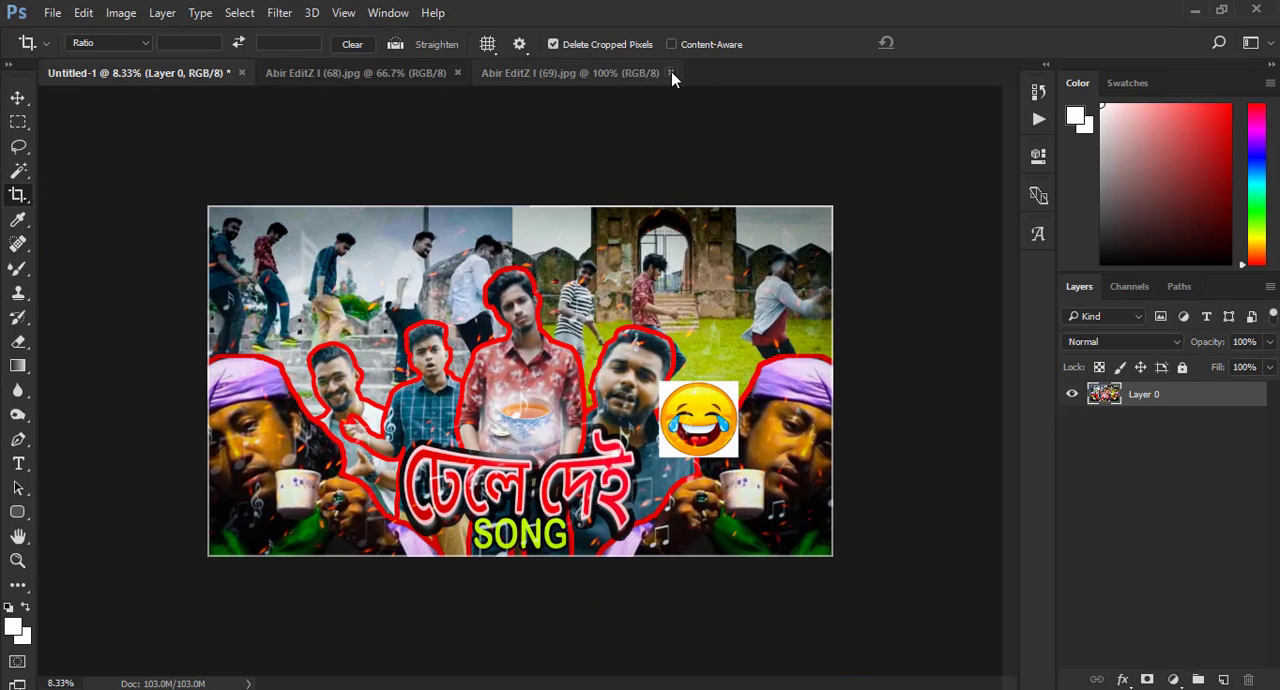
pyautogui.click(671, 73)
pyautogui.click(457, 73)
# - Open the ADVANCED LOGO TOP 1 image from the Abir EditZ All Logo folder inside ALL PICTURE on the PHOTOS drive
pyautogui.click(52, 12)
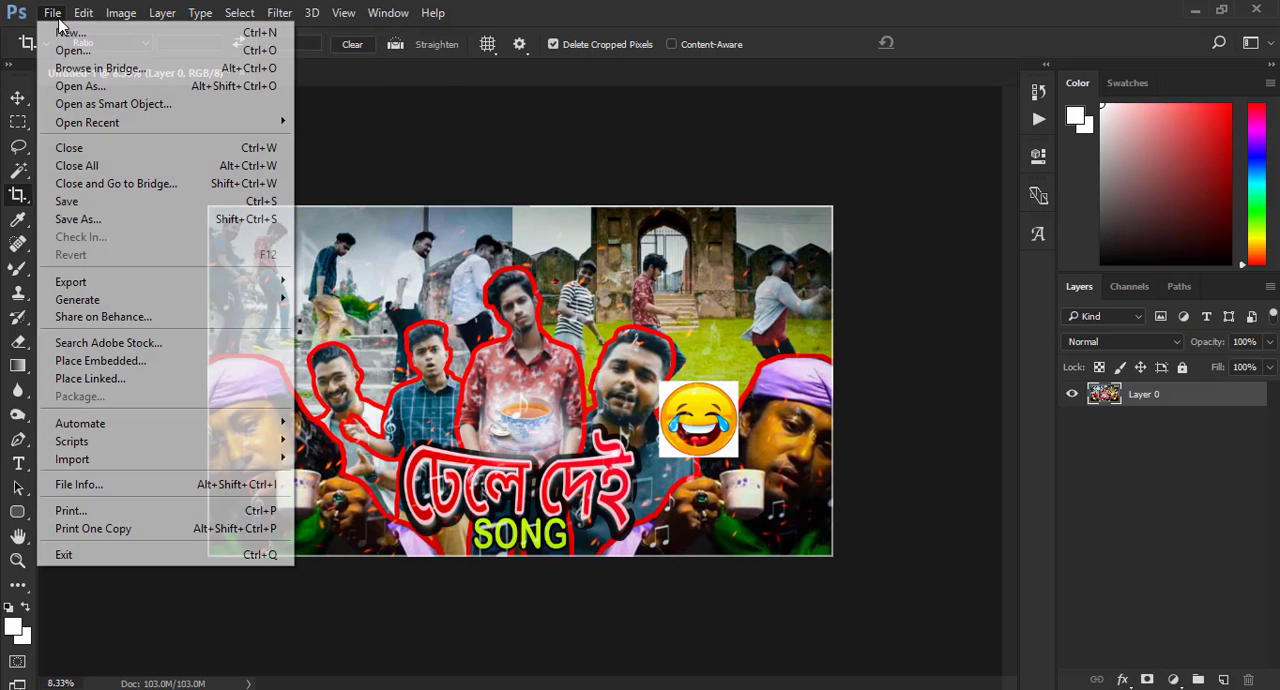
pyautogui.click(62, 49)
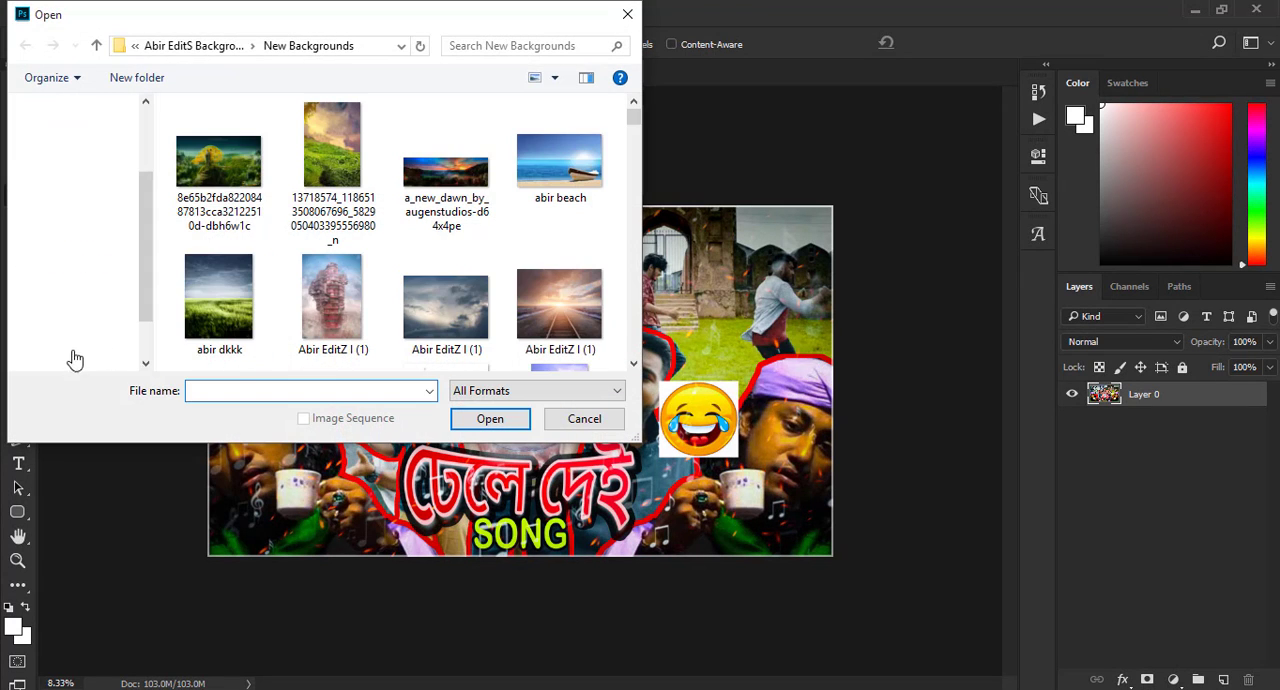
pyautogui.scroll(-5, 72, 357)
pyautogui.click(89, 351)
pyautogui.doubleClick(230, 136)
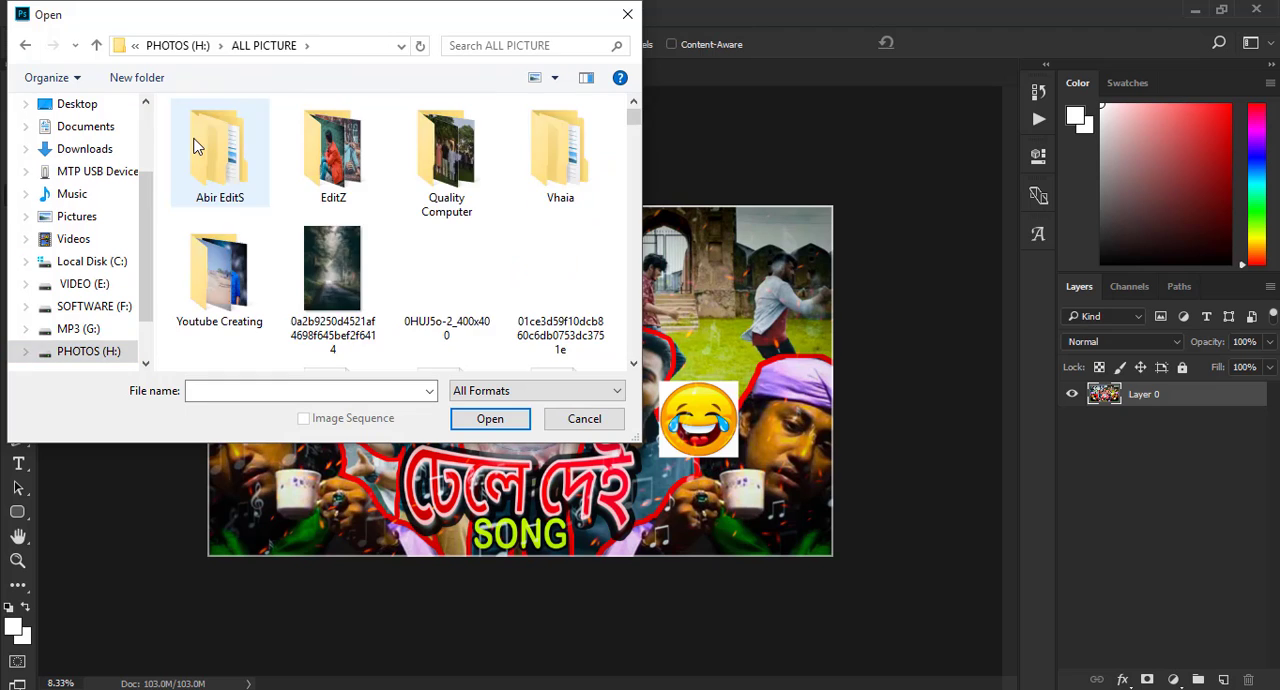
pyautogui.doubleClick(196, 142)
pyautogui.doubleClick(274, 157)
pyautogui.click(558, 175)
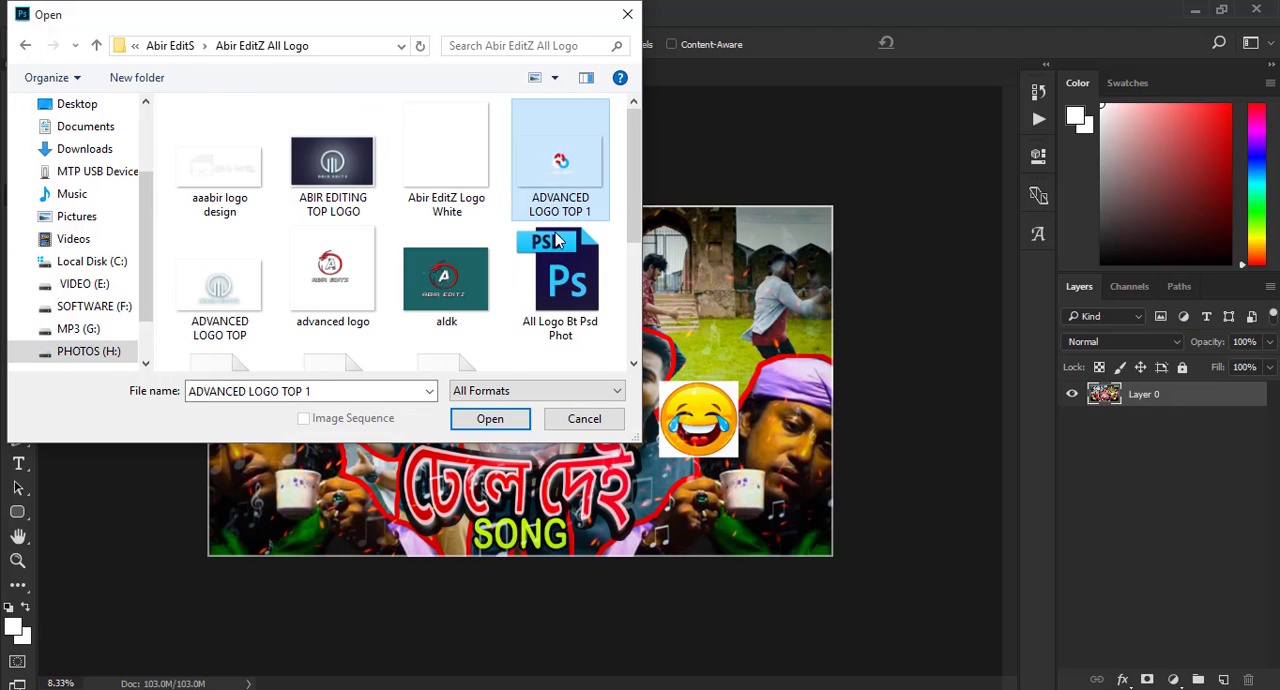
pyautogui.click(490, 418)
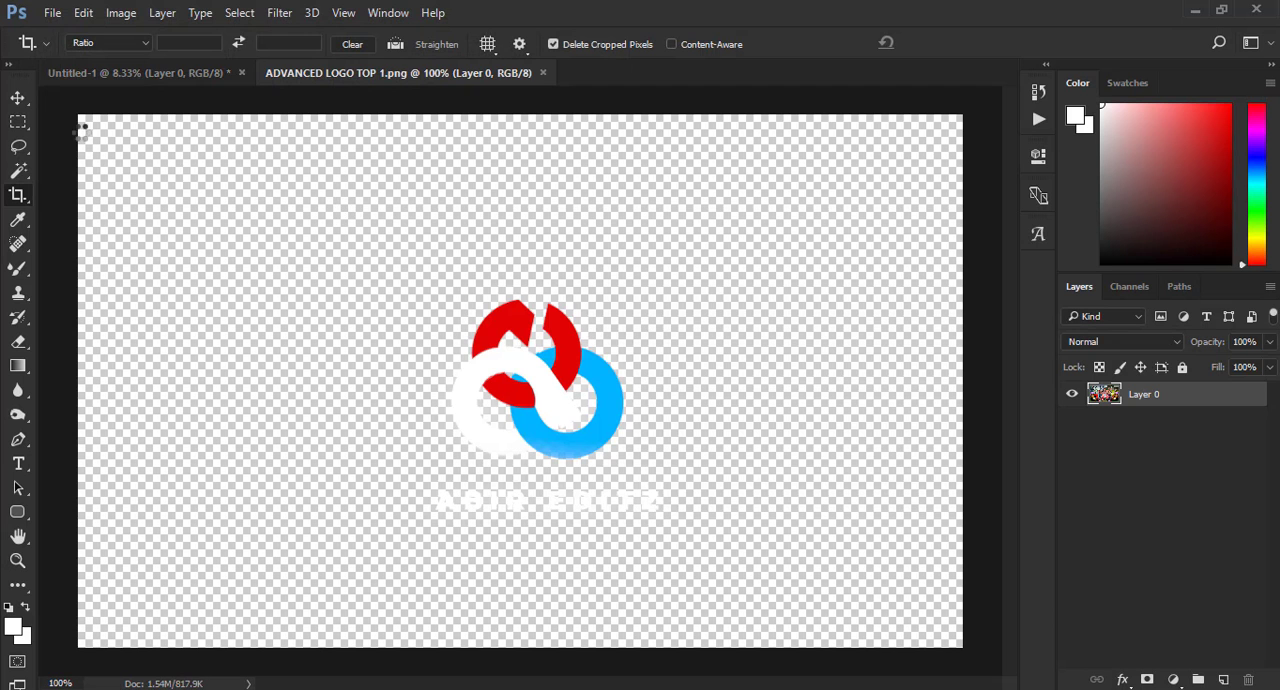
pyautogui.click(18, 98)
pyautogui.click(658, 281)
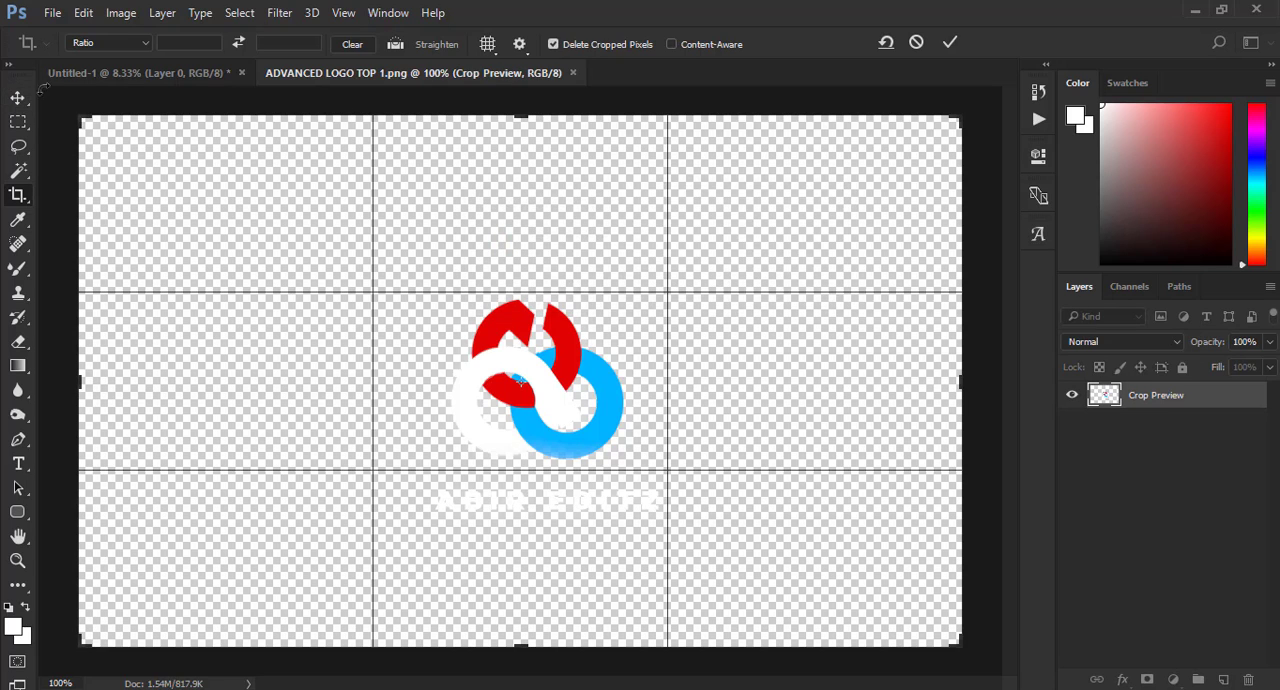
pyautogui.press('Escape')
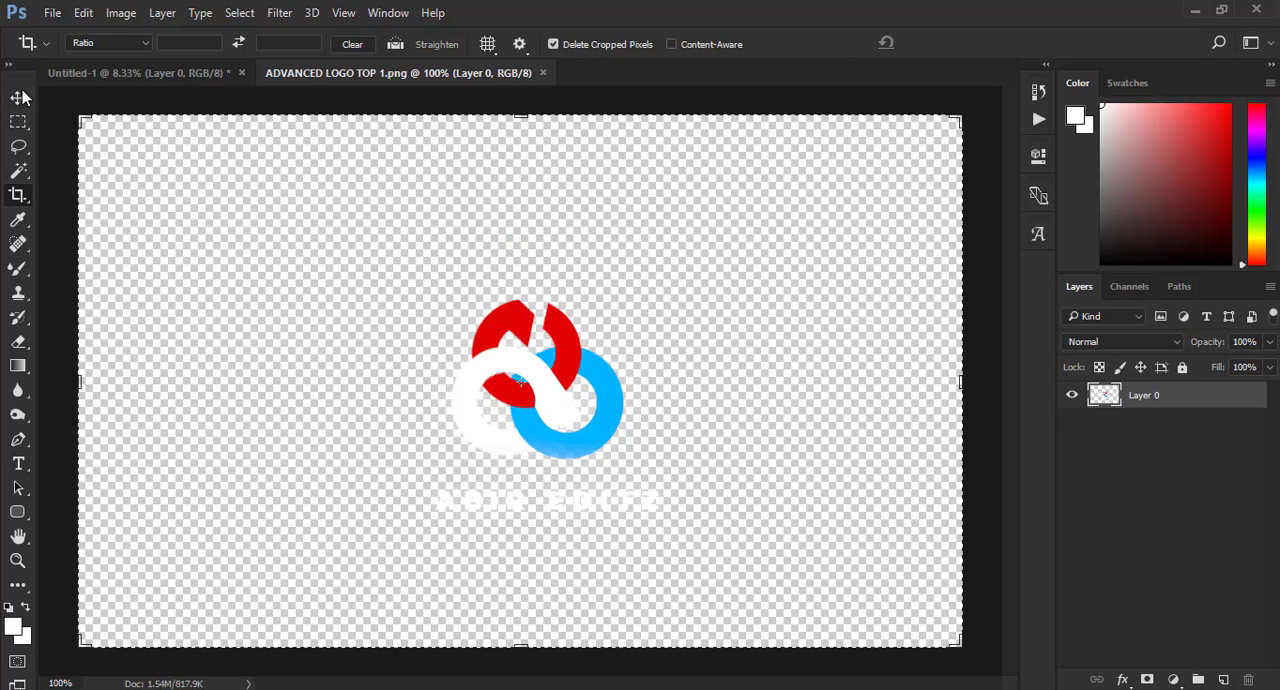
# - Bring the logo into the thumbnail document, enlarge it to about 146% and place it in the image's upper-right corner
pyautogui.click(18, 98)
pyautogui.moveTo(481, 329); pyautogui.dragTo(795, 262)
pyautogui.click(799, 42)
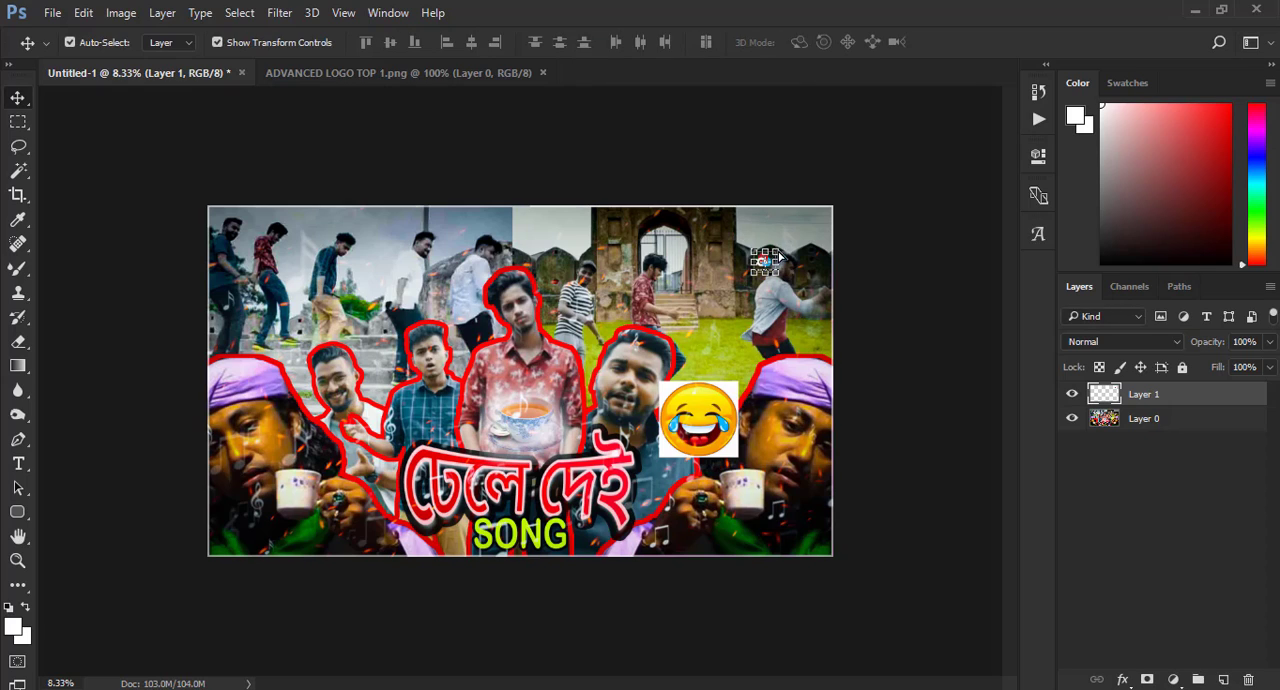
pyautogui.scroll(2, 790, 212)
pyautogui.moveTo(762, 286); pyautogui.dragTo(842, 233)
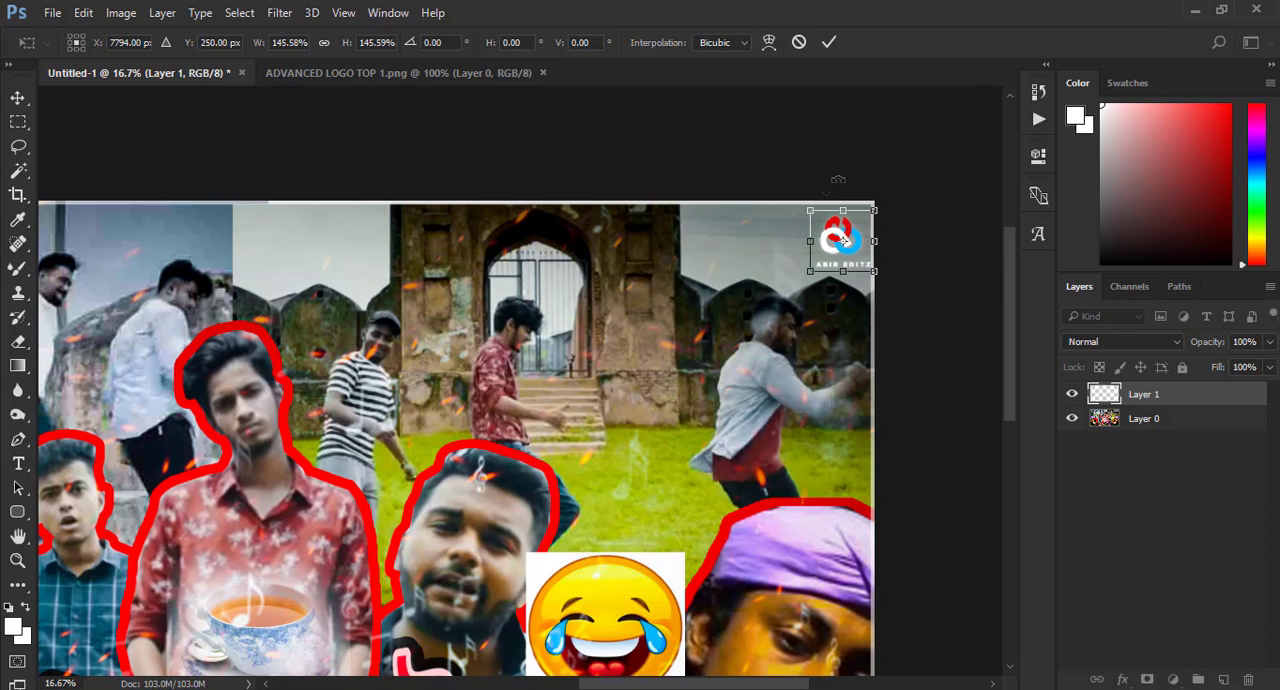
pyautogui.click(829, 42)
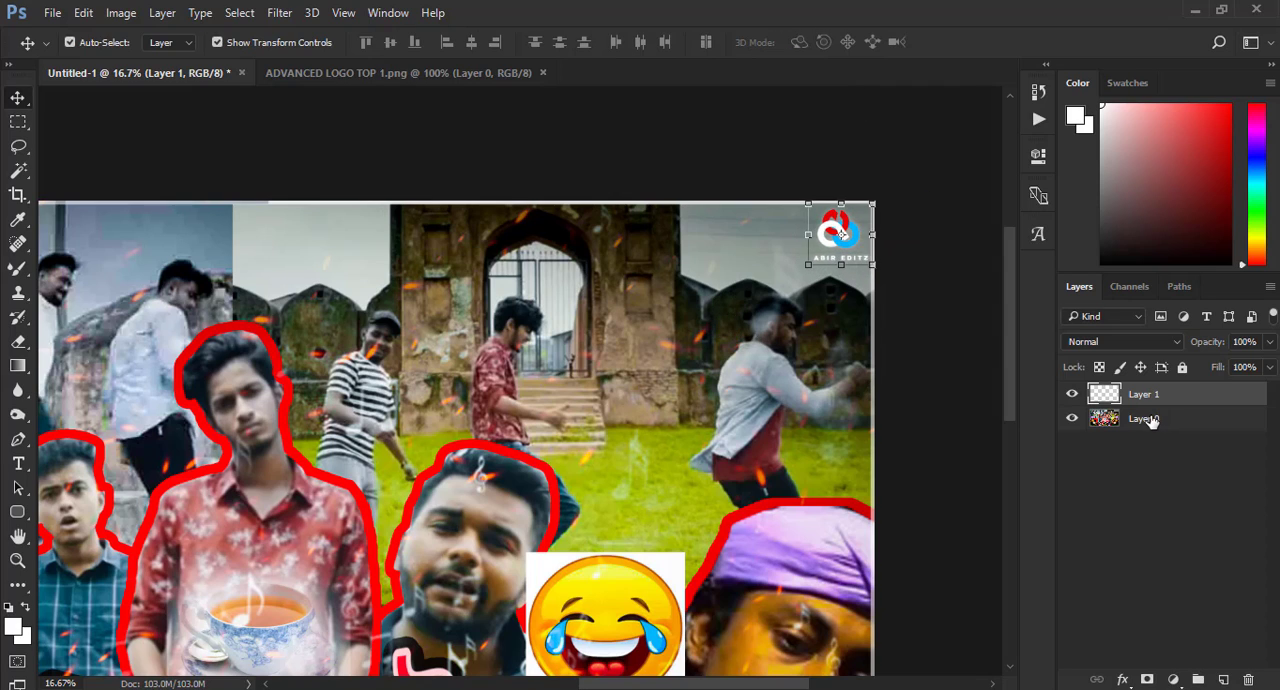
# - Merge the logo with the thumbnail image using Merge Visible
pyautogui.rightClick(1152, 419)
pyautogui.click(840, 661)
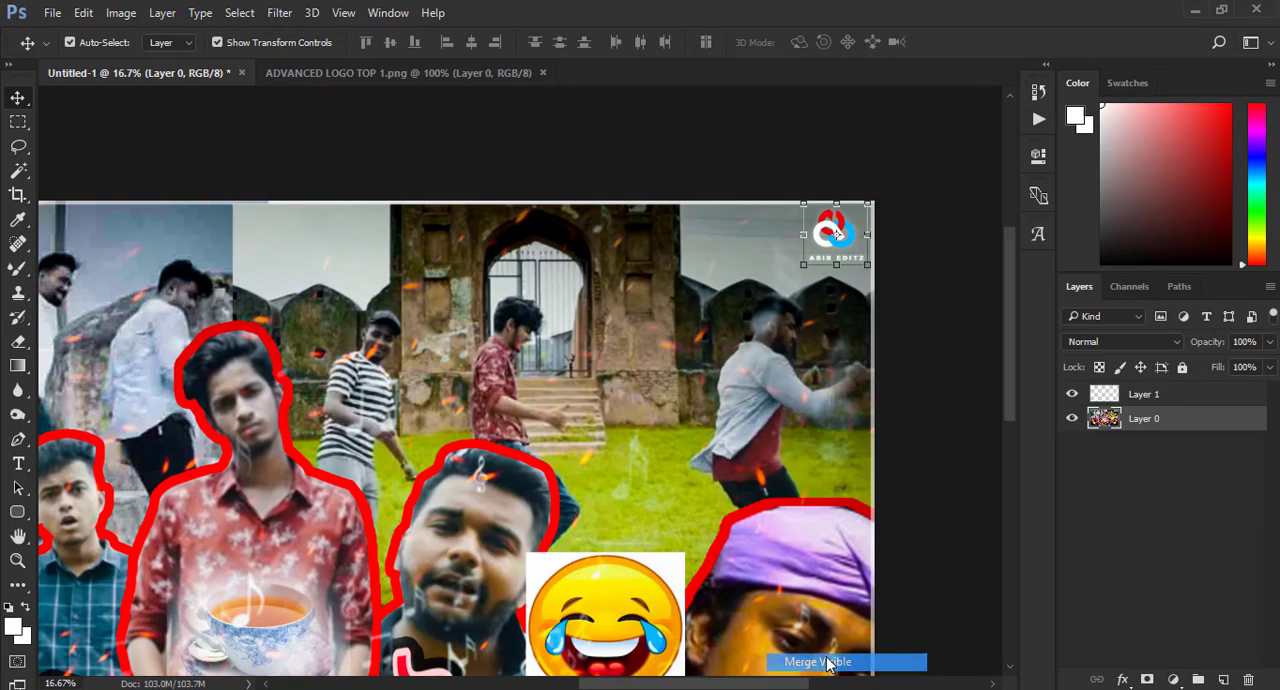
pyautogui.hotkey('ctrl', '-')
pyautogui.hotkey('ctrl', '-')
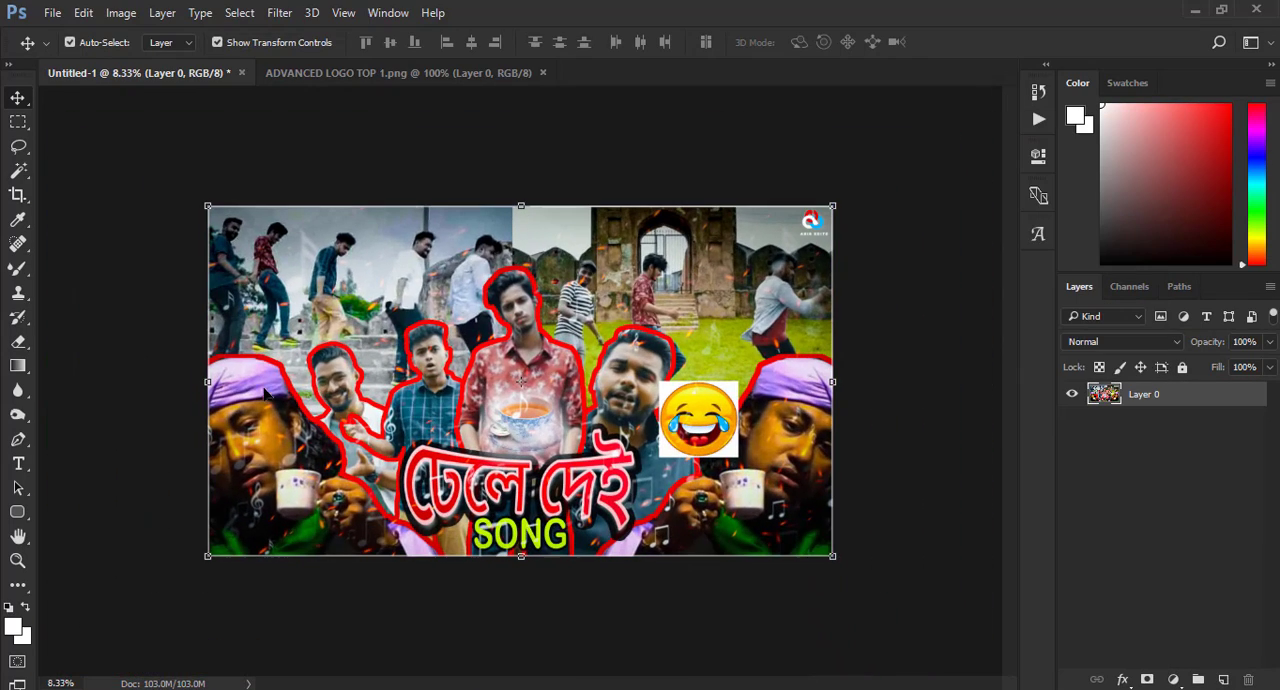
# - Add the white text "The Ajaira LTD" in 48 pt Arial Rounded MT Bold across the upper part of the thumbnail
pyautogui.click(18, 466)
pyautogui.hotkey('ctrl', '+')
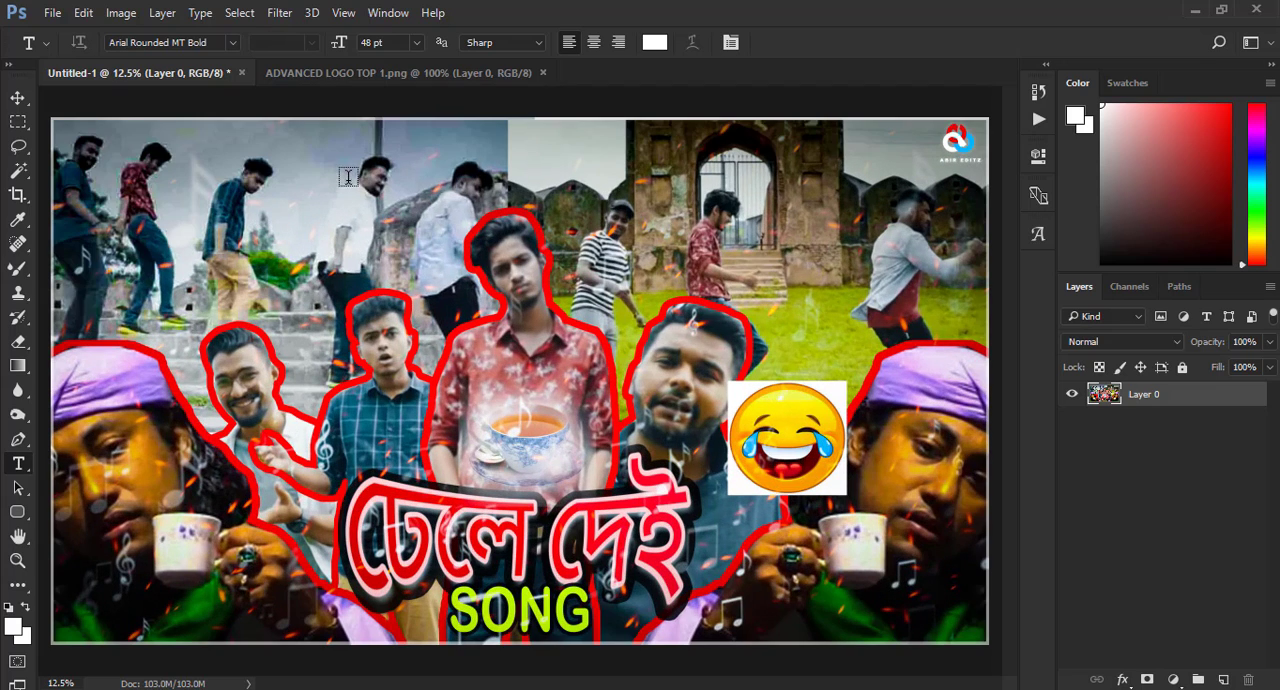
pyautogui.click(558, 186)
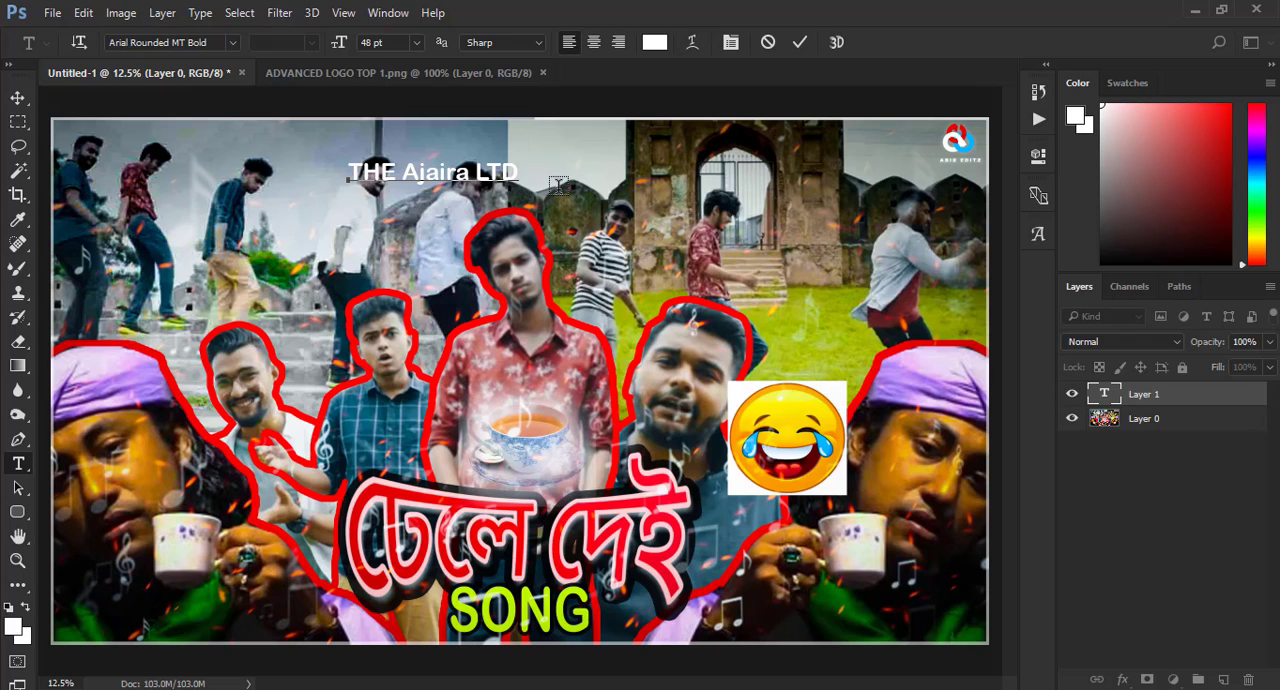
pyautogui.press('BackSpace')
pyautogui.press('BackSpace')
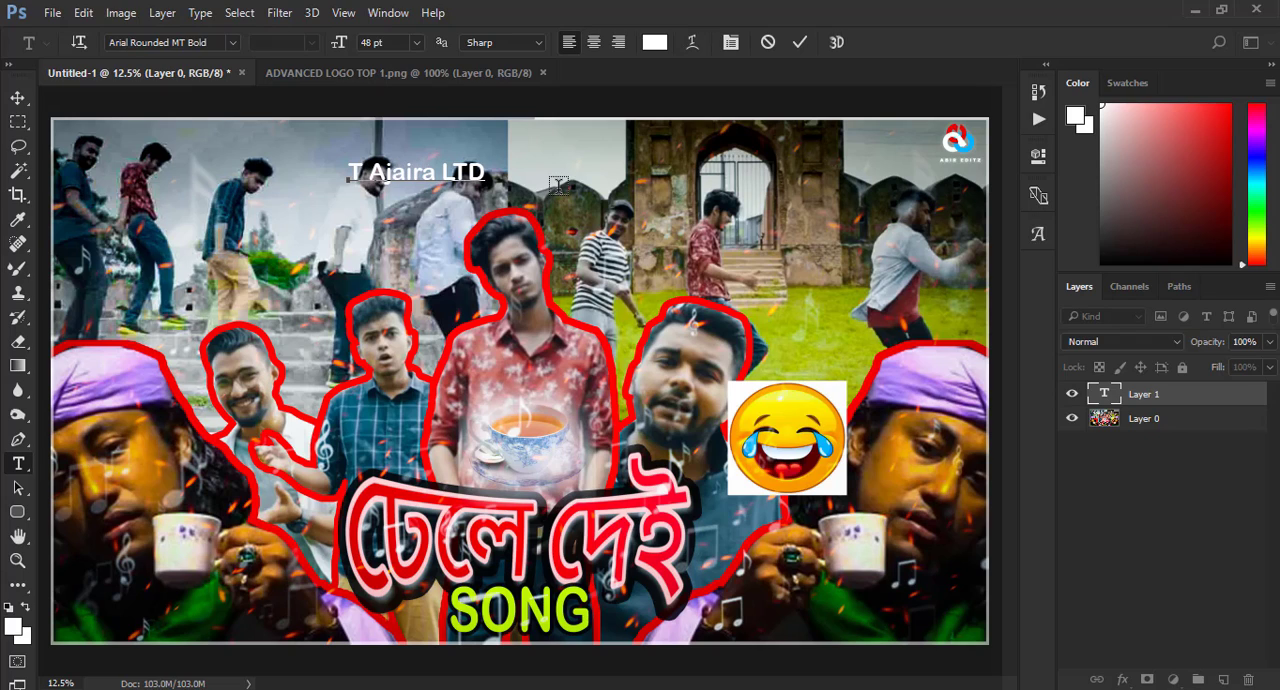
pyautogui.write('he')
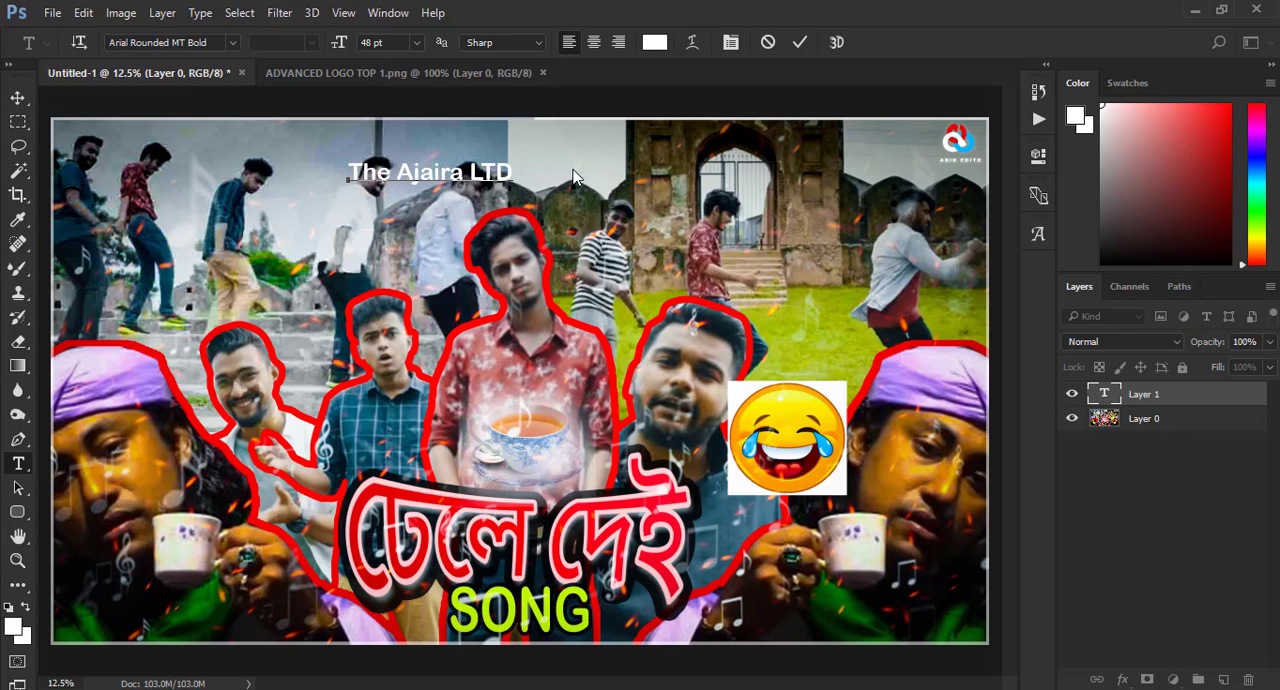
pyautogui.click(799, 44)
# - Move "The Ajaira LTD" to the thumbnail's top centre and stretch it taller and wider
pyautogui.click(17, 97)
pyautogui.moveTo(483, 181); pyautogui.dragTo(622, 121)
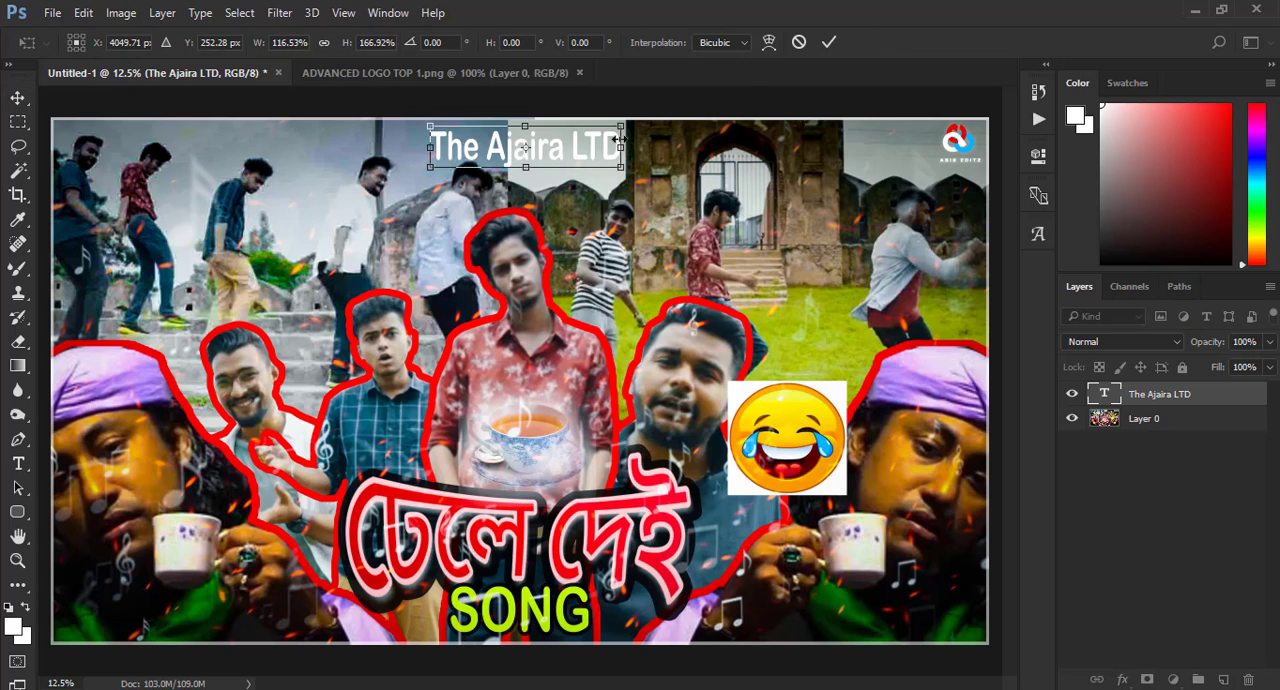
pyautogui.moveTo(430, 147); pyautogui.dragTo(406, 147)
pyautogui.click(829, 42)
# - Give "The Ajaira LTD" a yellow color overlay and a black 32 px outside stroke at 82% opacity
pyautogui.rightClick(1150, 394)
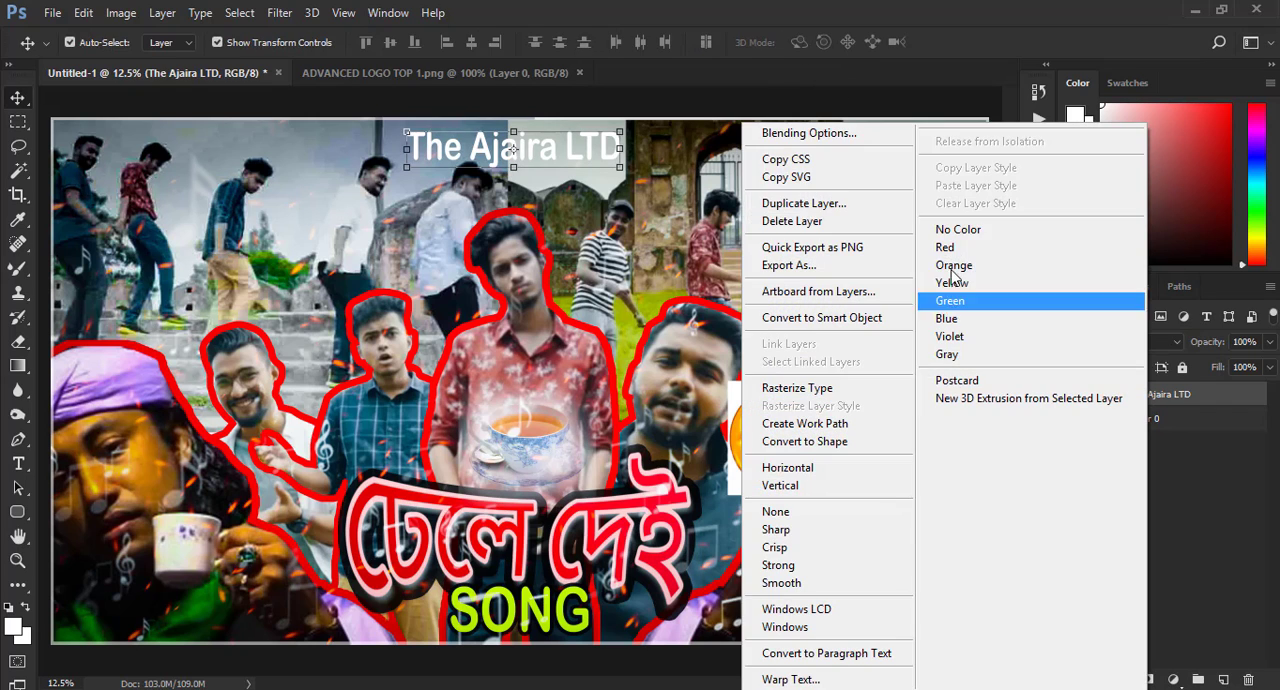
pyautogui.click(830, 134)
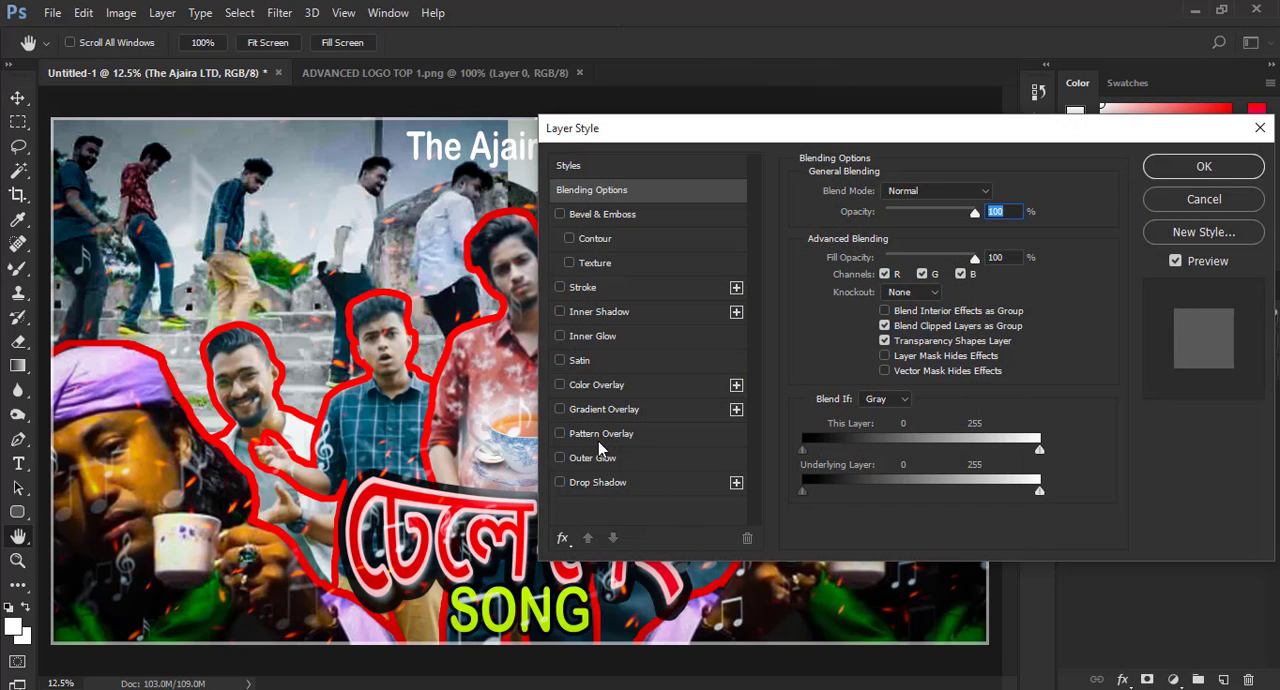
pyautogui.click(598, 389)
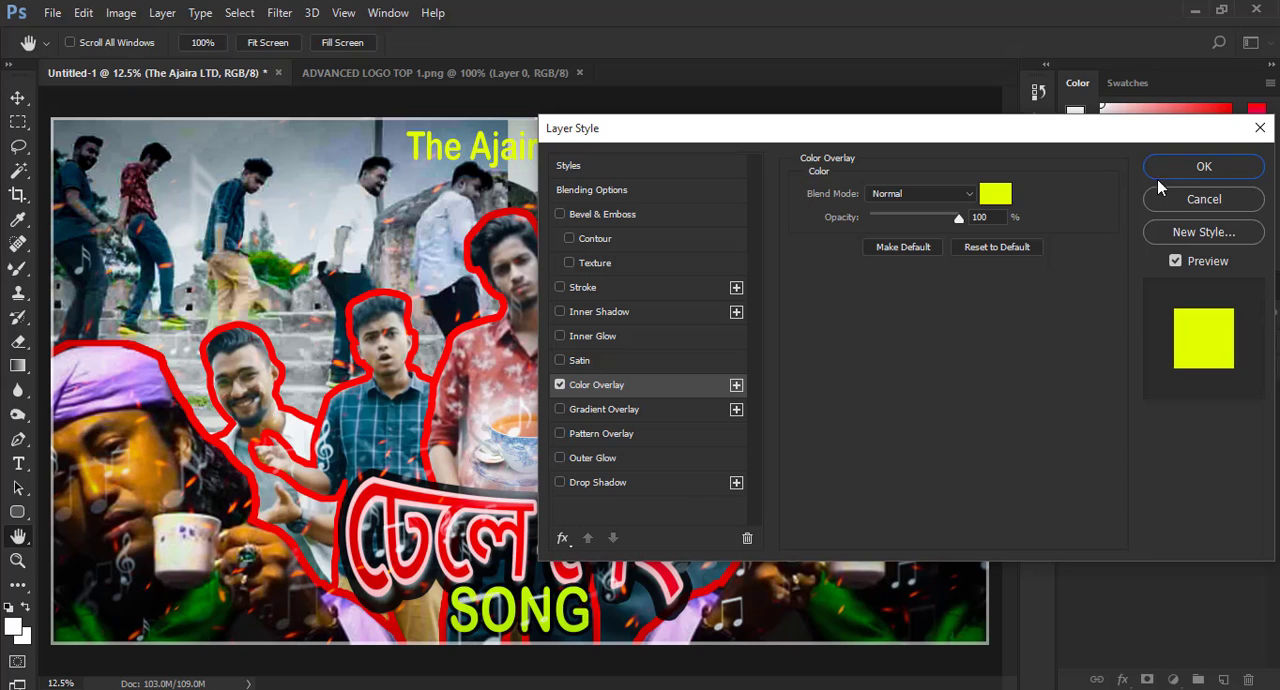
pyautogui.click(583, 287)
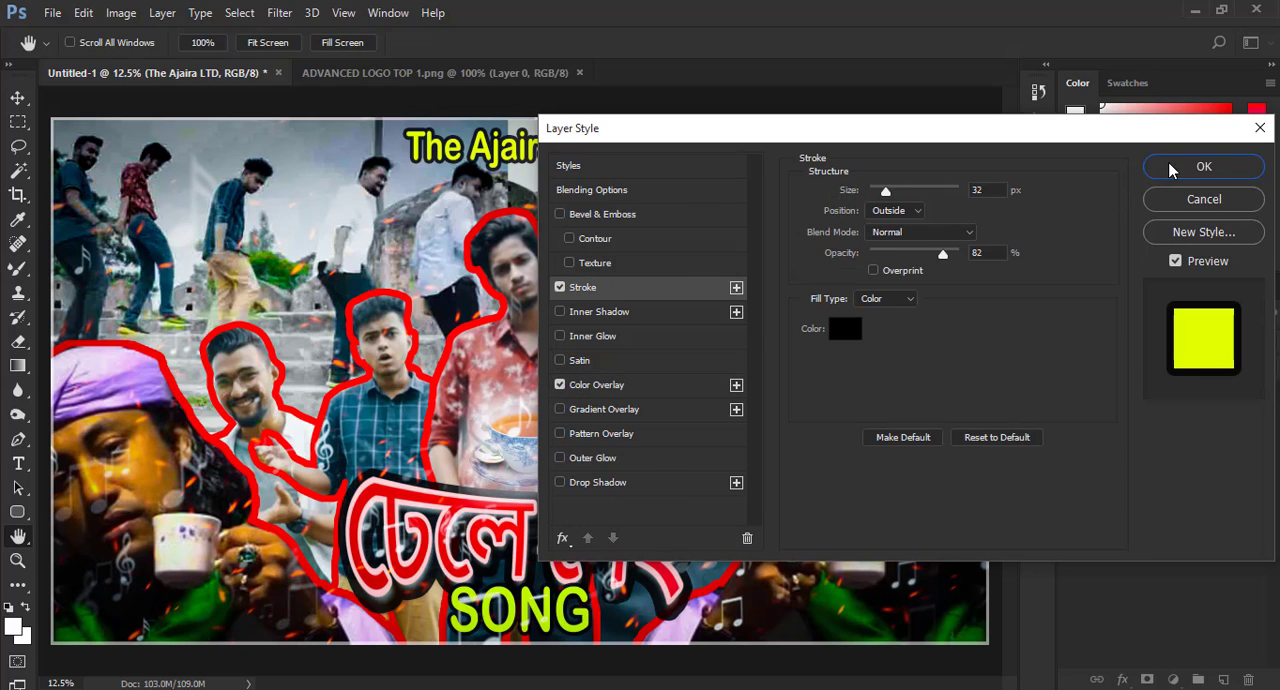
pyautogui.click(1203, 167)
# - Add a 48 pt text line reading "Thumbnail Design" directly below "The Ajaira LTD"
pyautogui.click(18, 463)
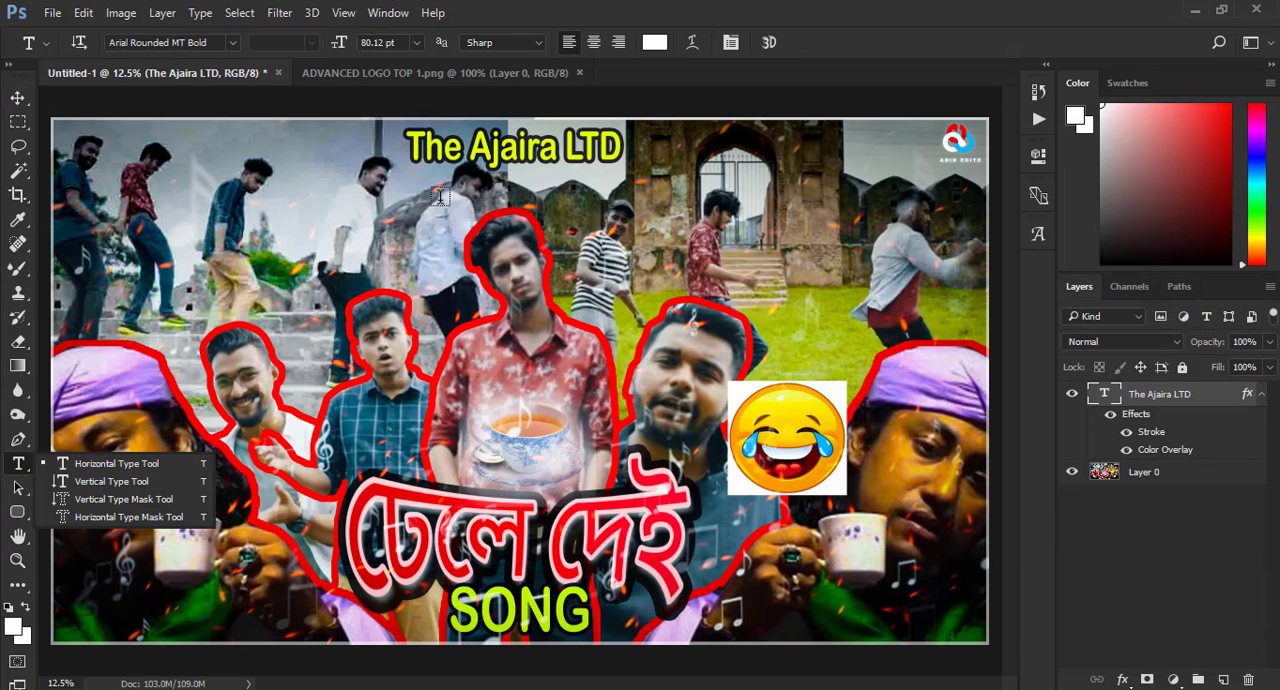
pyautogui.click(615, 197)
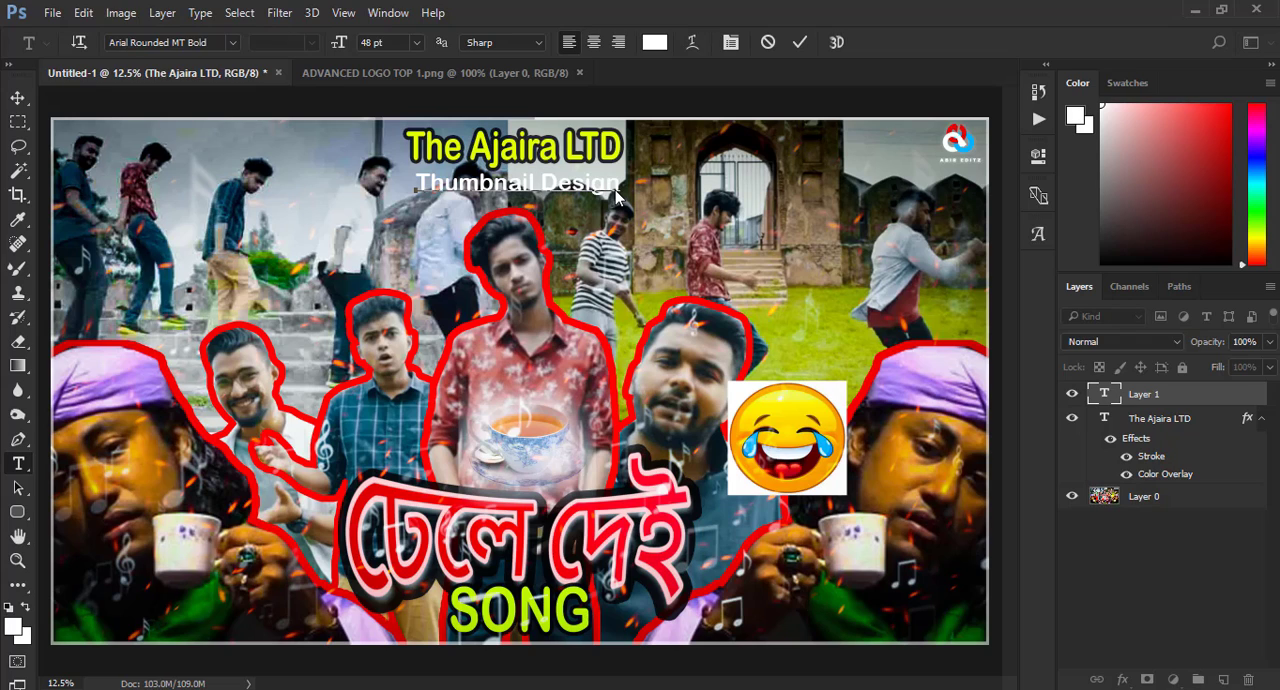
pyautogui.click(800, 43)
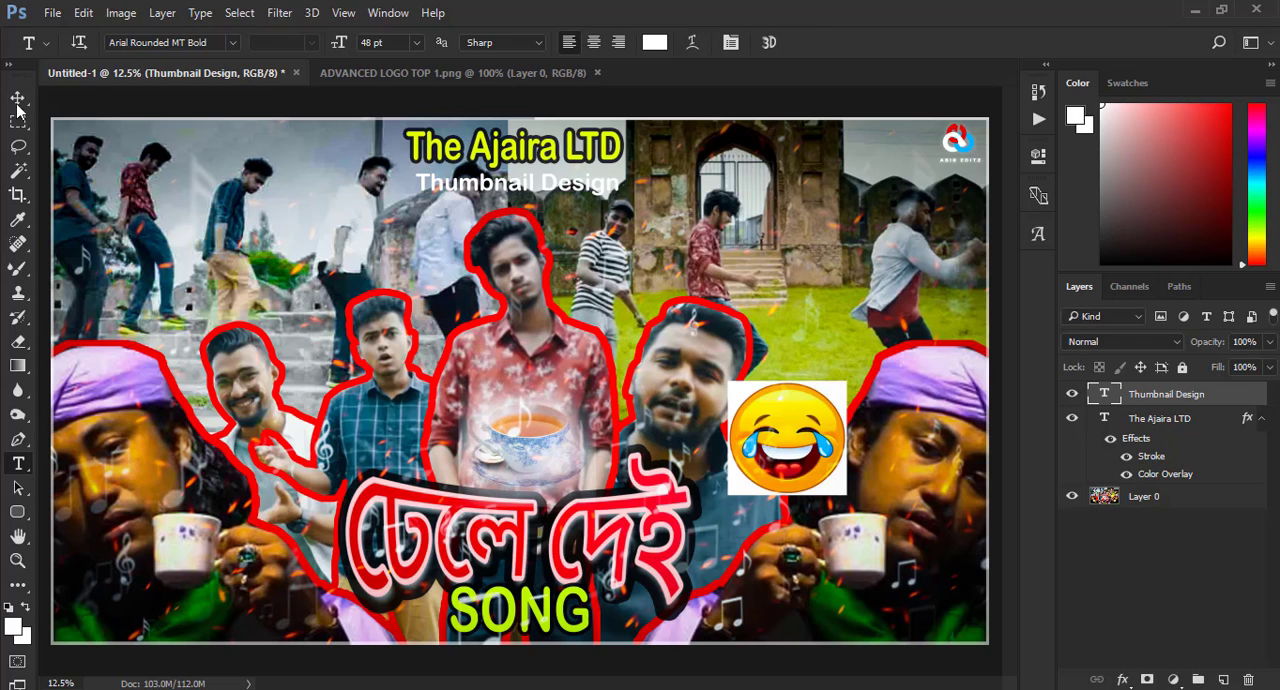
# - Style the "Thumbnail Design" text with a yellow color overlay and a black 32 px outside stroke at 82% opacity
pyautogui.rightClick(1146, 398)
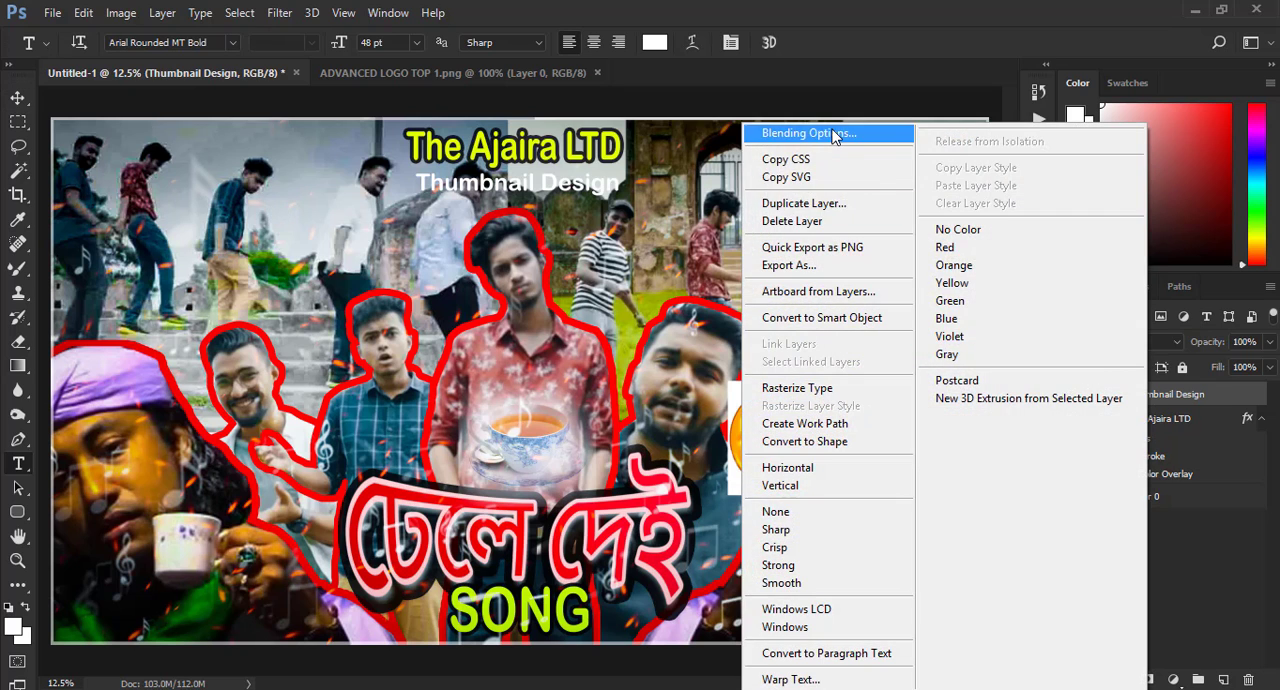
pyautogui.click(808, 133)
pyautogui.click(600, 410)
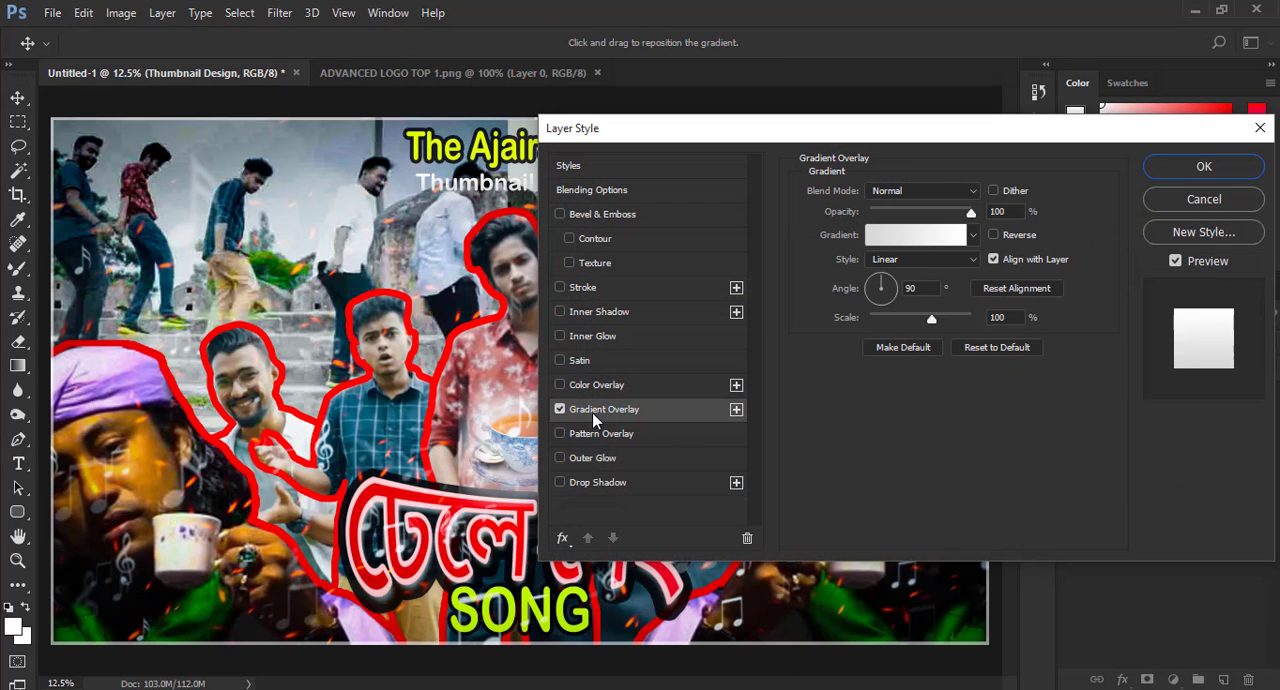
pyautogui.click(590, 385)
pyautogui.click(561, 410)
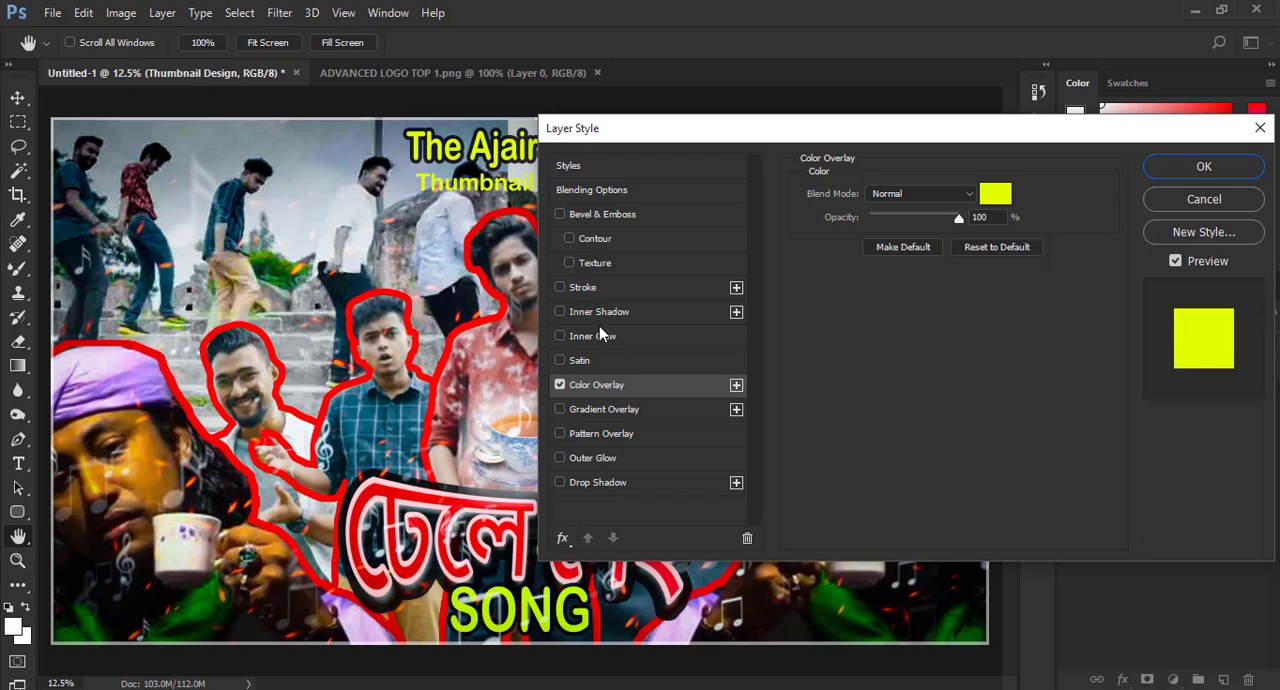
pyautogui.click(578, 287)
pyautogui.click(1200, 168)
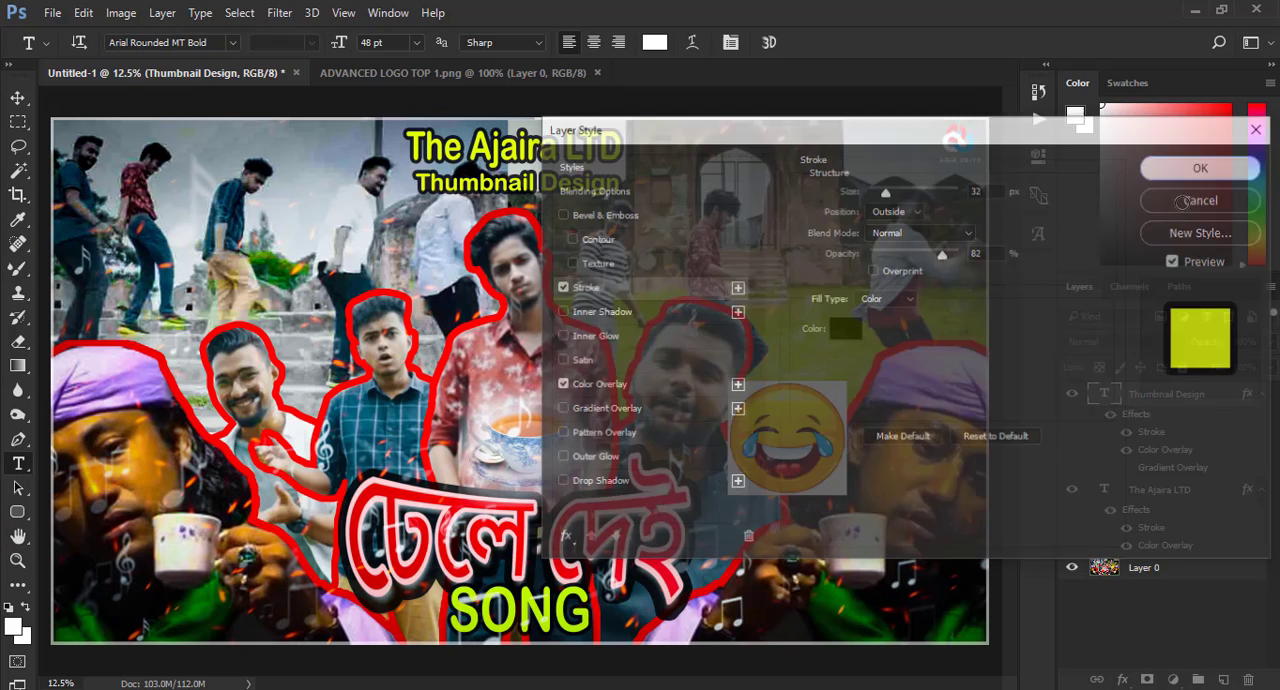